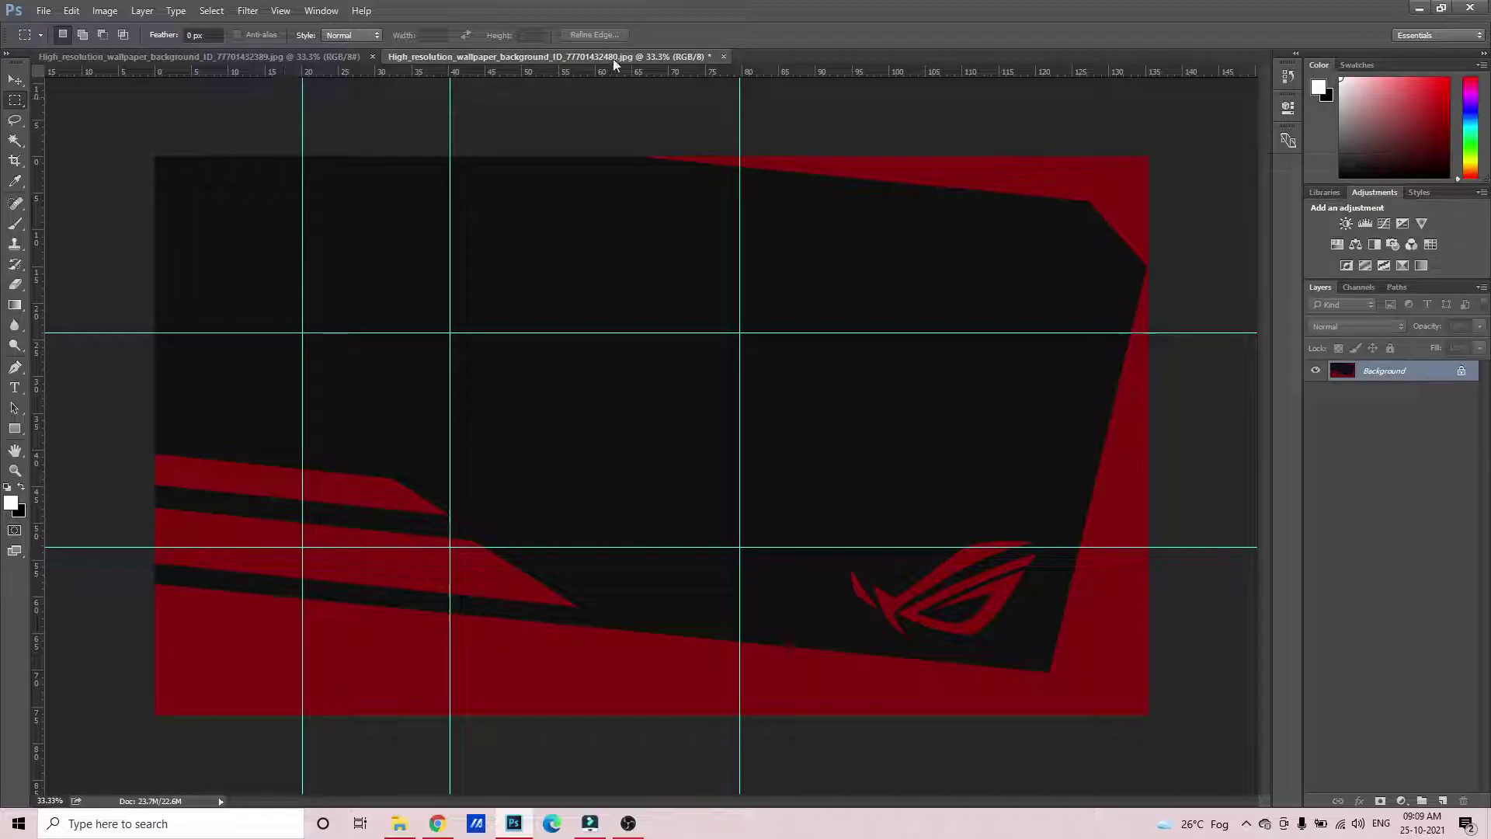
Close the red and black ROG wallpaper document that has guides without saving its changes
{"action": "left_click", "coordinate": [724, 57]}
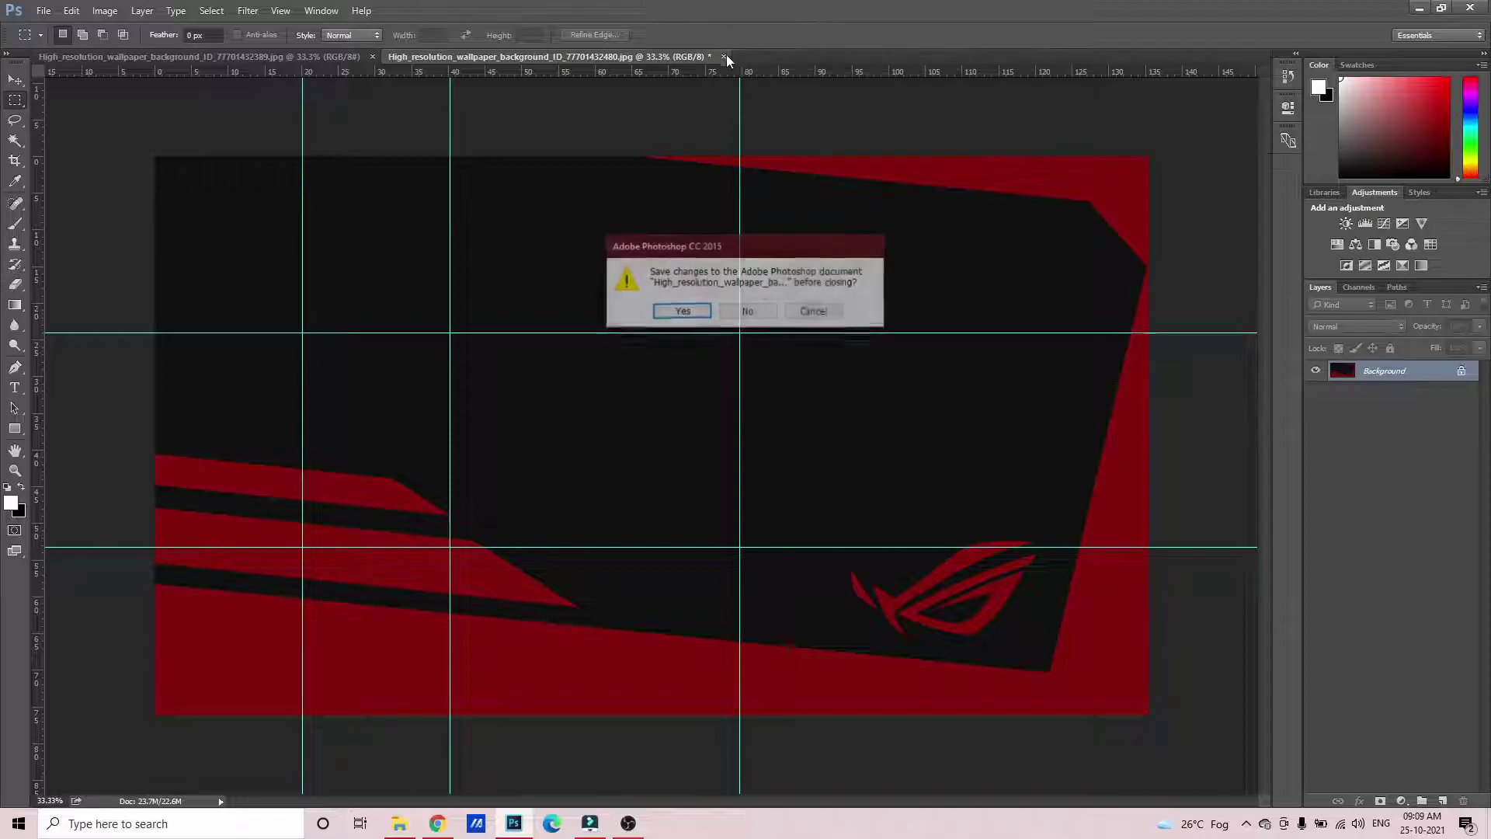
{"action": "left_click", "coordinate": [747, 311]}
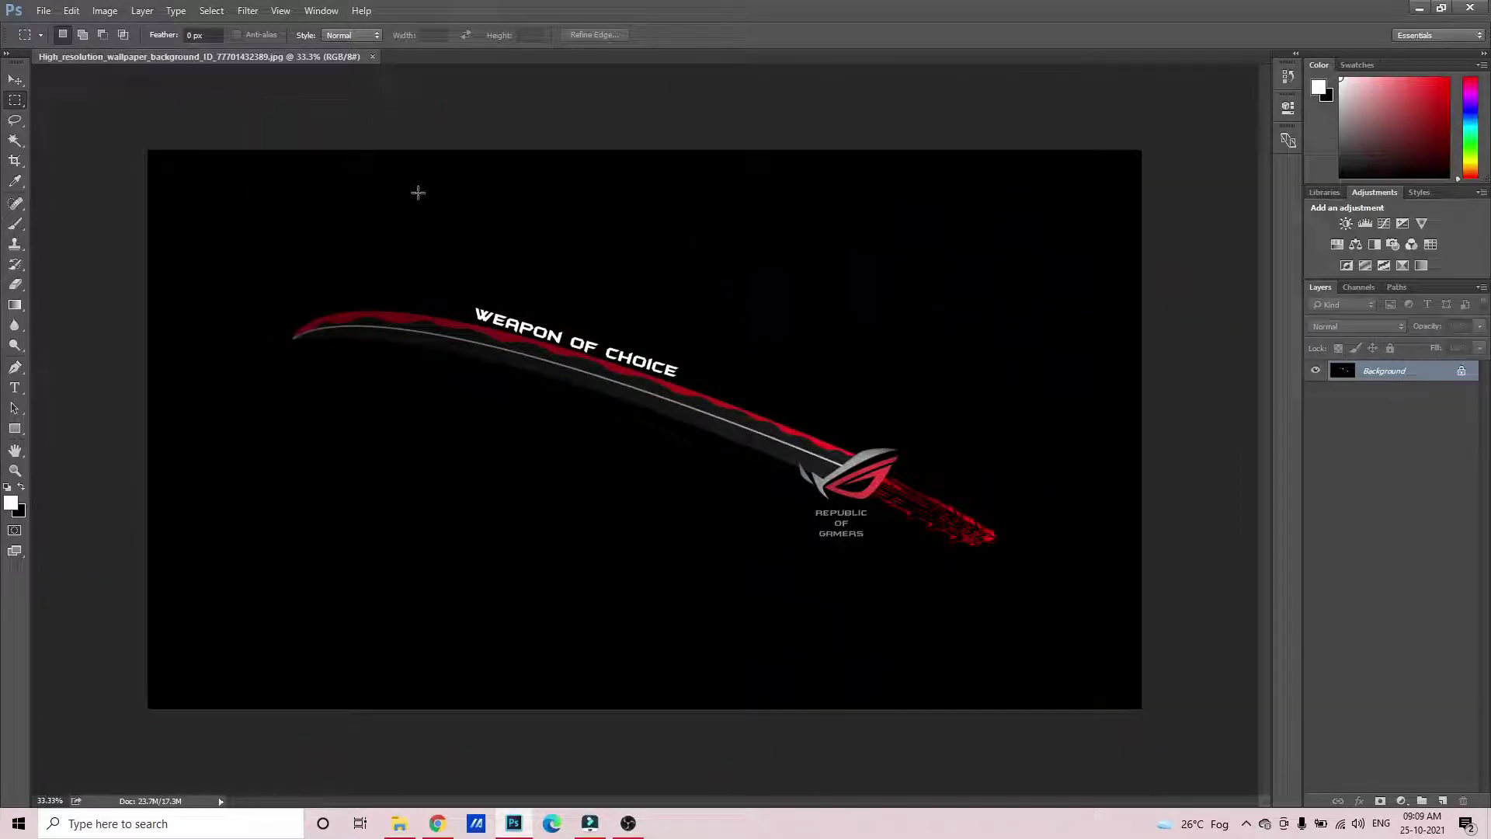
Make a rectangular marquee selection around the sword, reaching from its tip to beyond the handle
{"action": "left_click", "coordinate": [14, 84]}
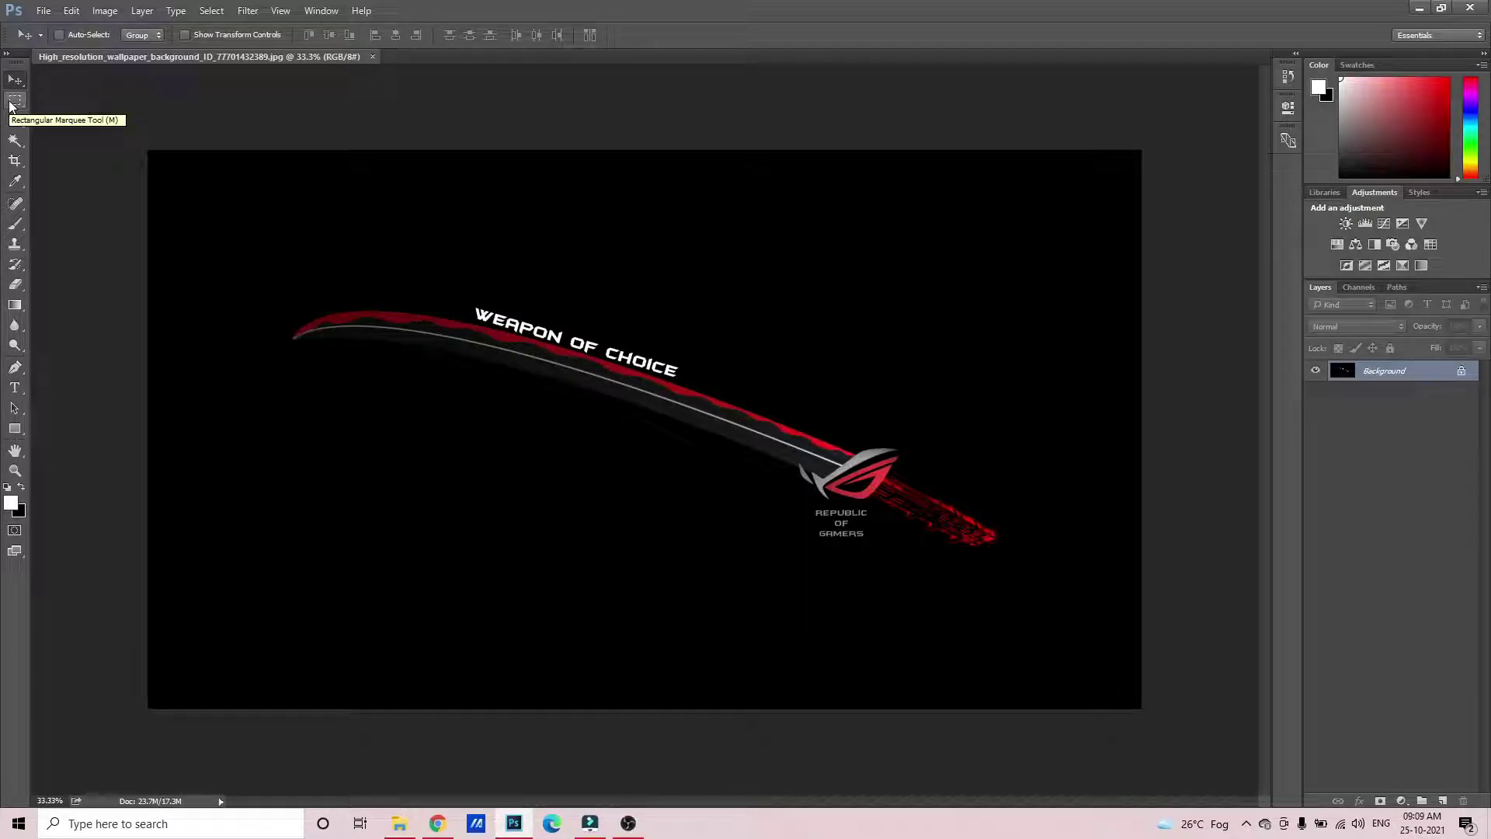
{"action": "left_click", "coordinate": [15, 101]}
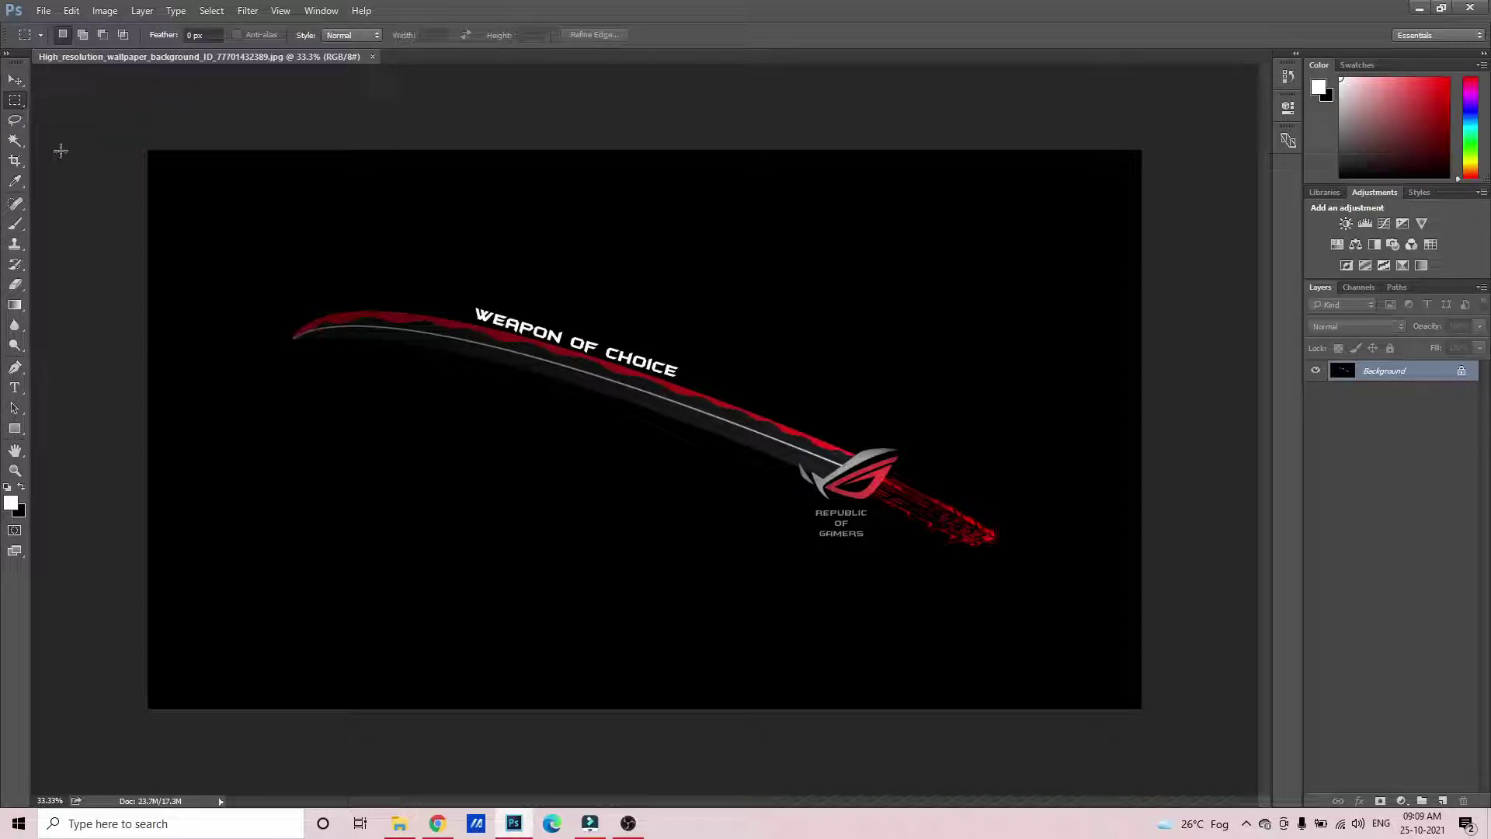
{"action": "left_click_drag", "start_coordinate": [205, 228], "coordinate": [950, 471]}
{"action": "left_click_drag", "start_coordinate": [506, 294], "coordinate": [546, 351]}
{"action": "left_click_drag", "start_coordinate": [556, 234], "coordinate": [1047, 456]}
{"action": "left_click_drag", "start_coordinate": [634, 352], "coordinate": [325, 383]}
{"action": "left_click", "coordinate": [298, 231]}
{"action": "left_click_drag", "start_coordinate": [298, 231], "coordinate": [1082, 532]}
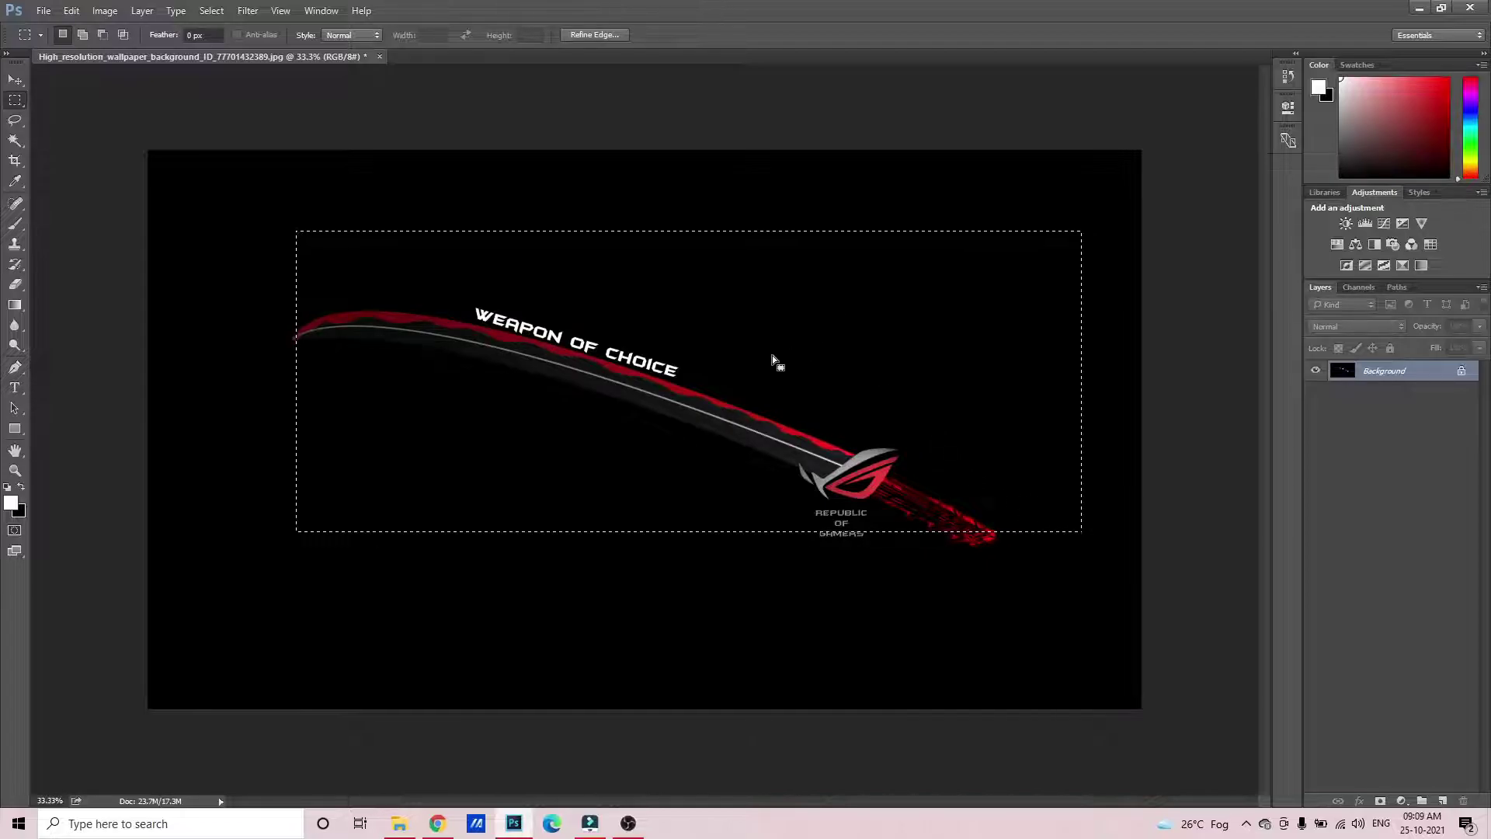
Cut the selected sword area from the background and paste it as a new layer
{"action": "left_click", "coordinate": [71, 10]}
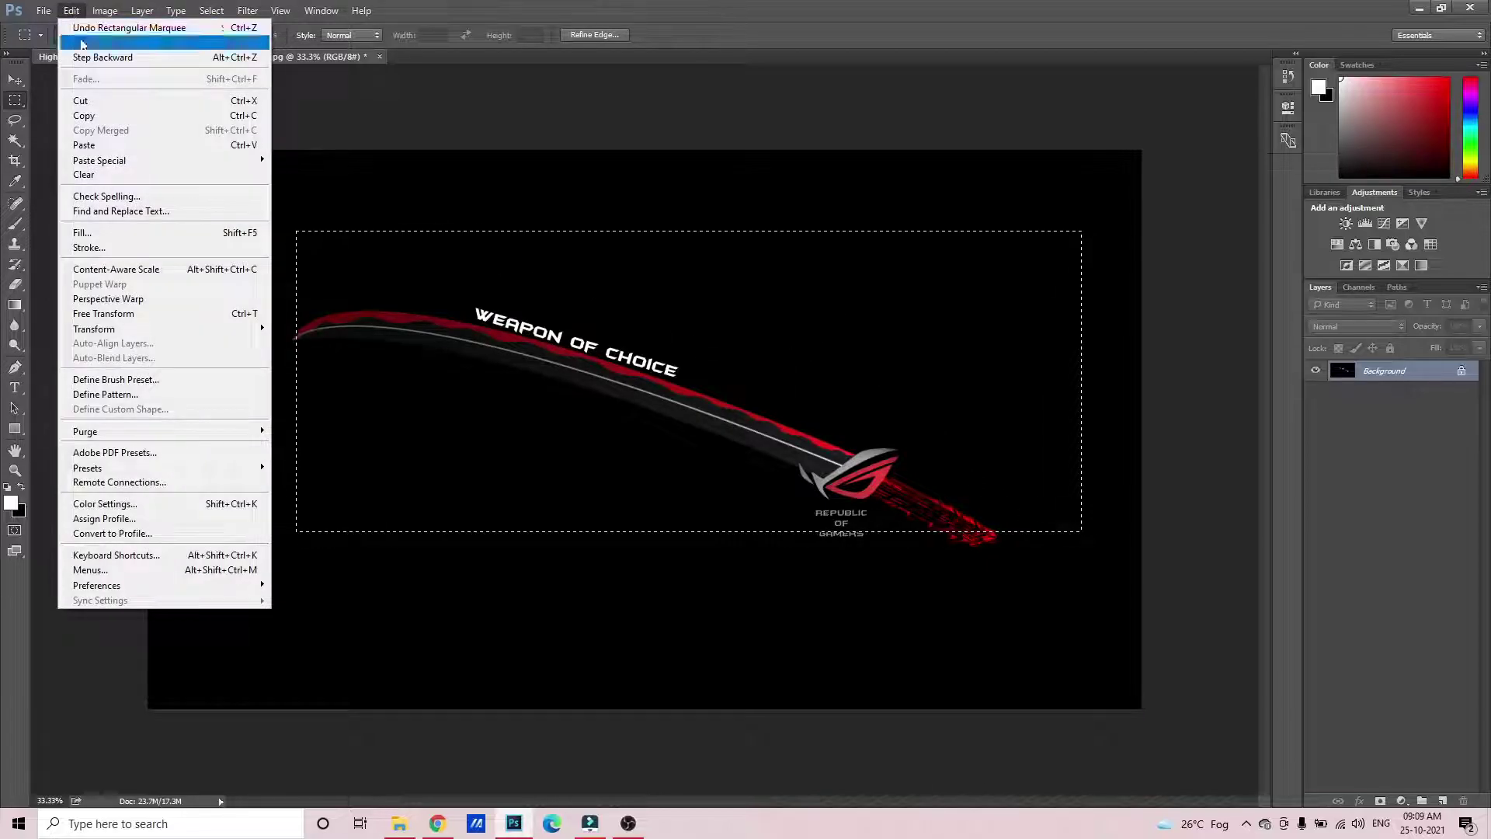
{"action": "left_click", "coordinate": [99, 101]}
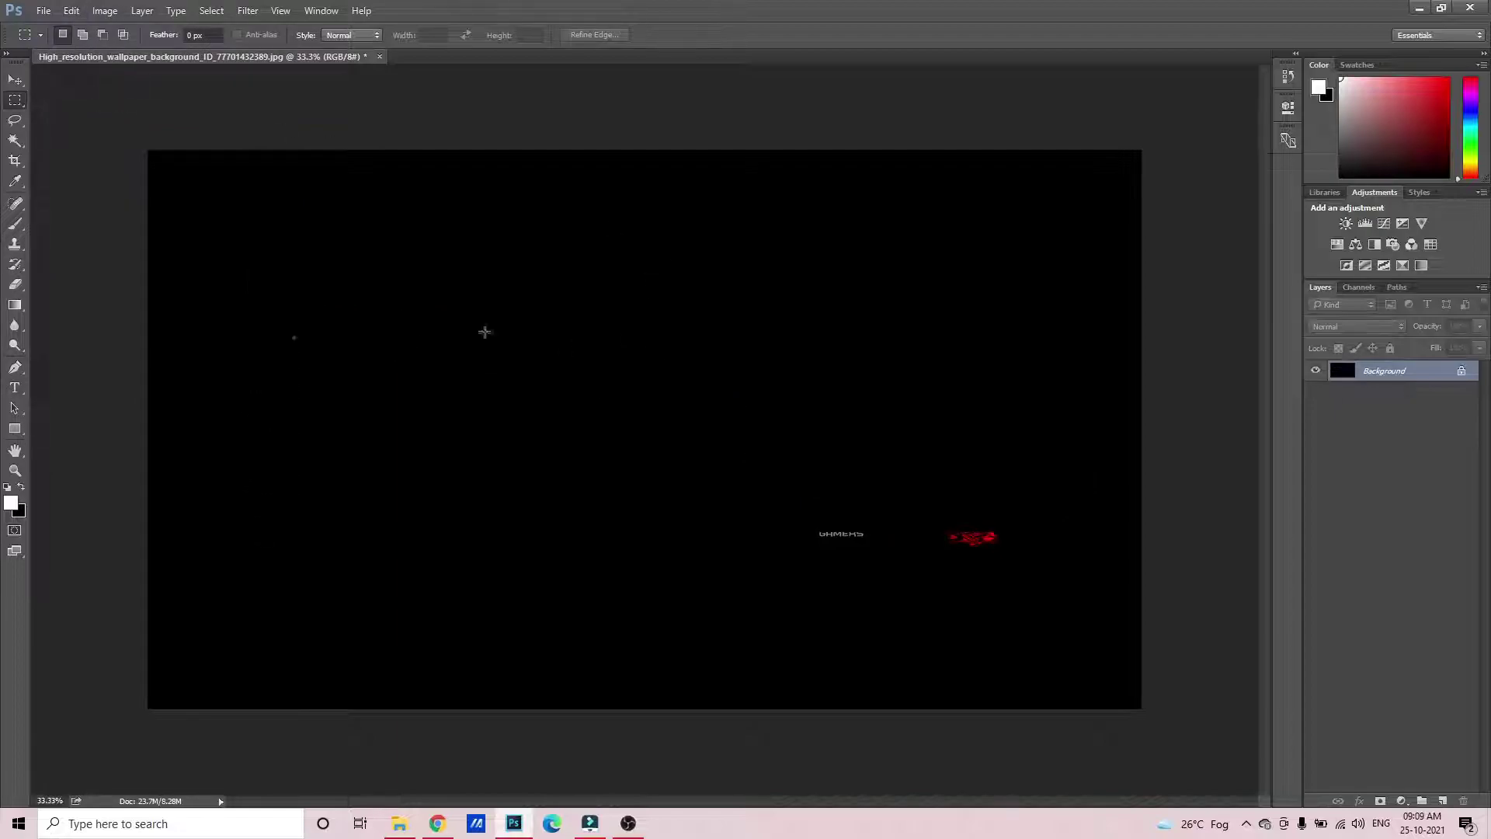
{"action": "left_click", "coordinate": [71, 10]}
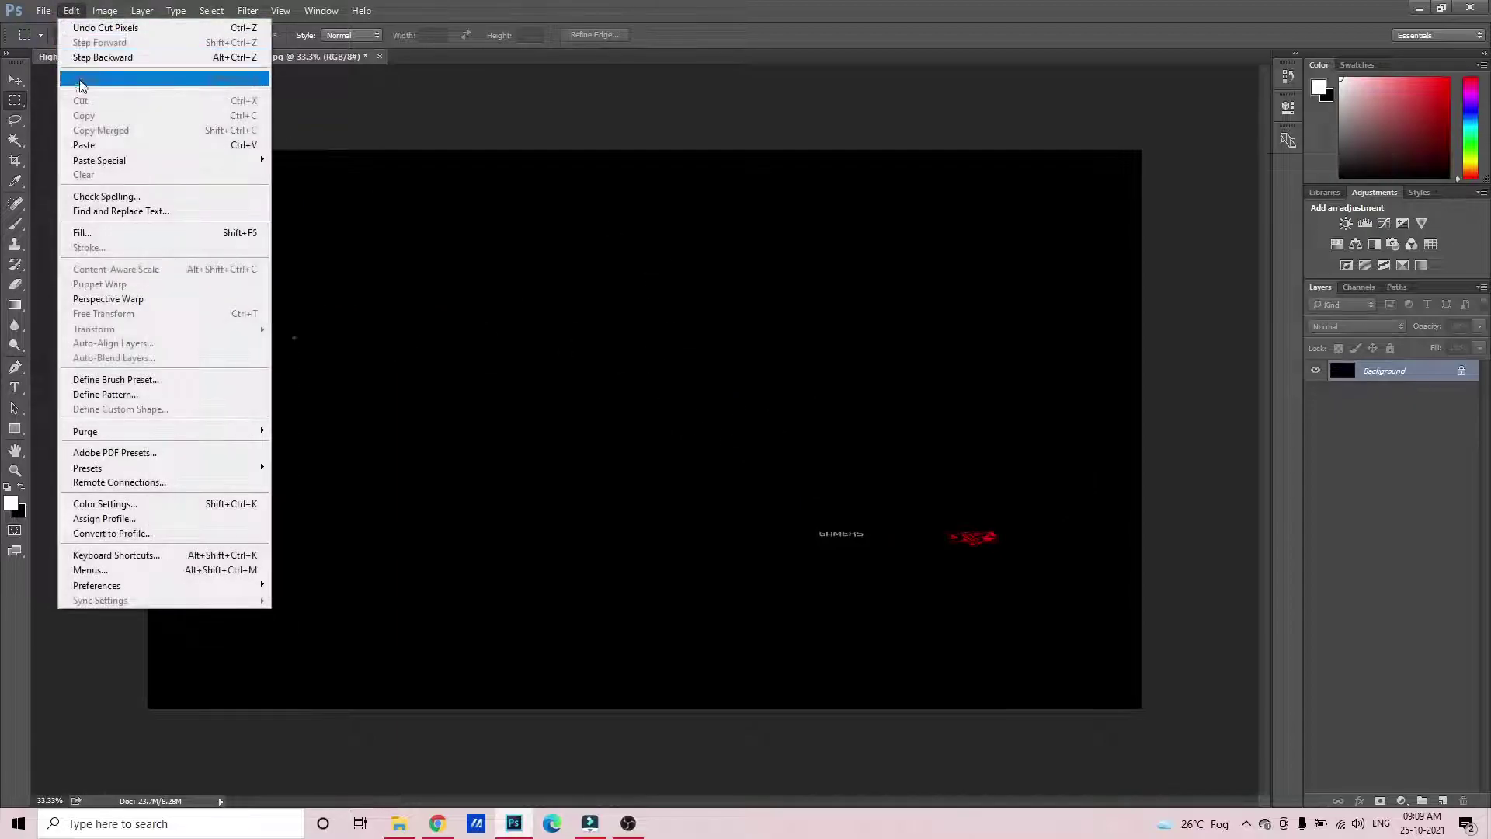
{"action": "left_click", "coordinate": [78, 144]}
Move the pasted sword layer back over the spot it was cut from, lining up with the leftover handle pixels
{"action": "left_click", "coordinate": [14, 119]}
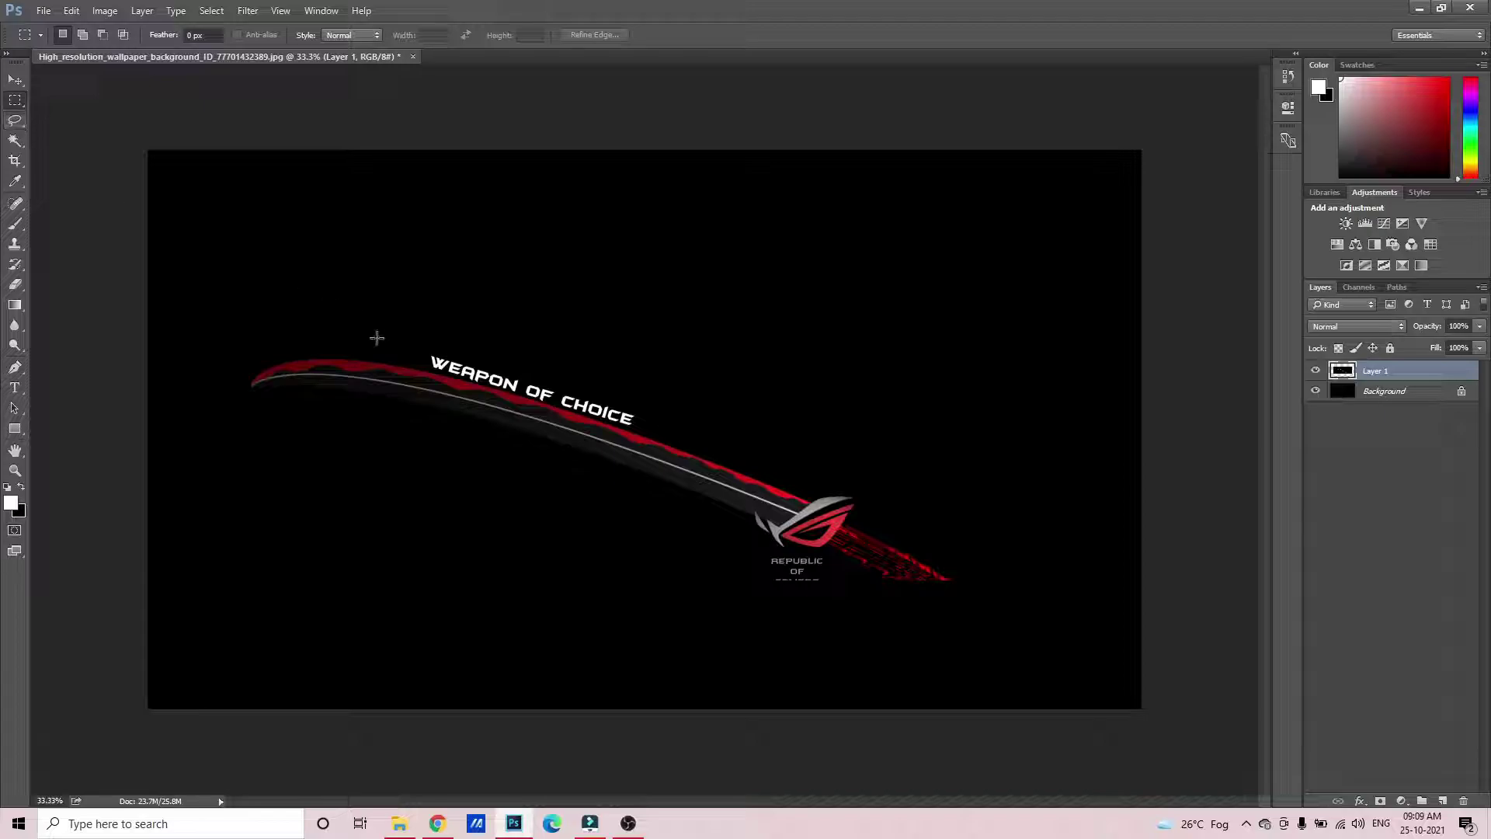
{"action": "left_click", "coordinate": [14, 79]}
{"action": "left_click_drag", "start_coordinate": [512, 403], "coordinate": [517, 352]}
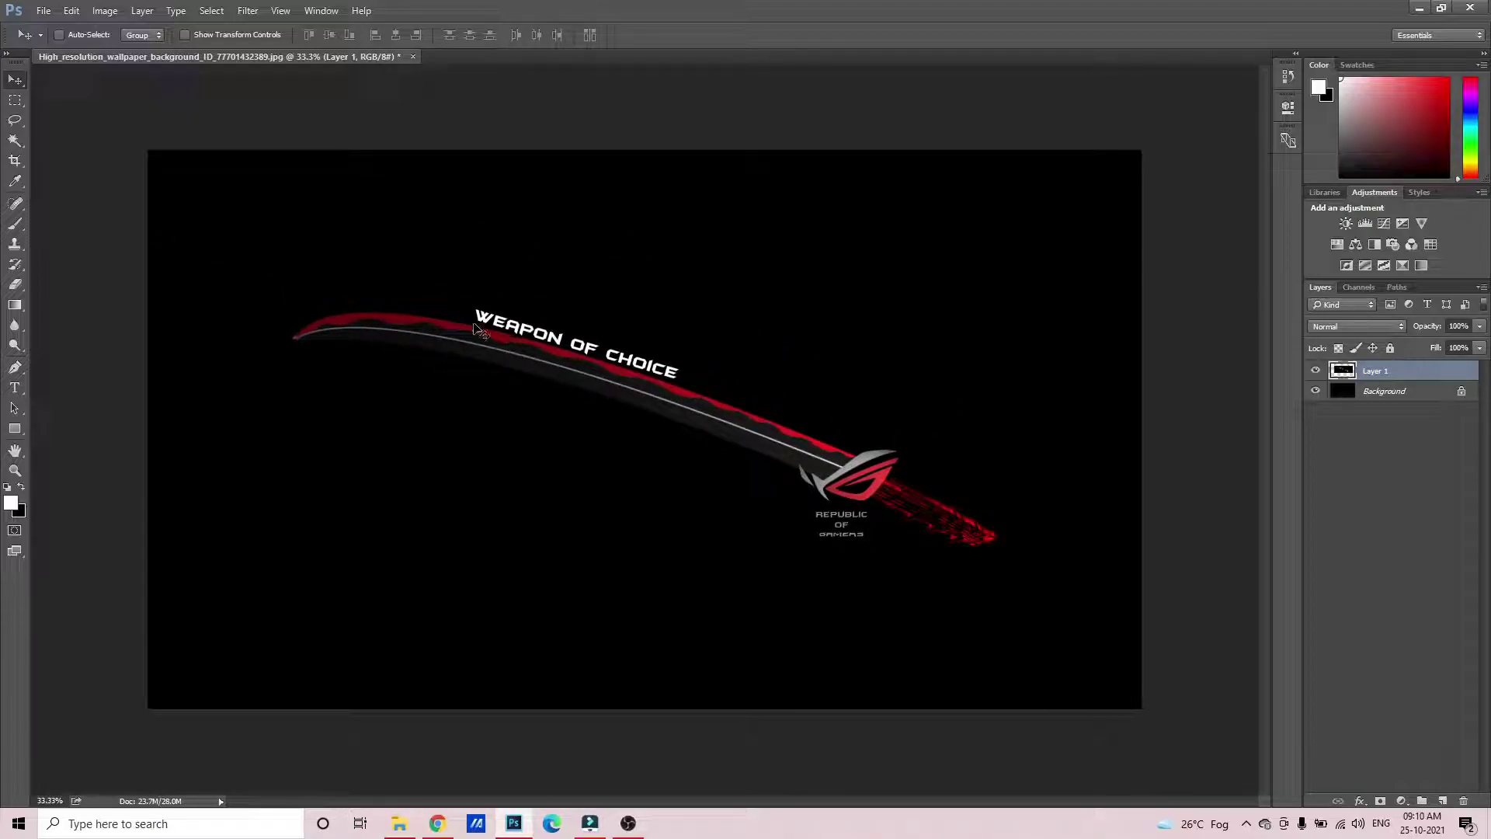
Hide the pasted sword layer to check the background beneath, and show it again
{"action": "left_click", "coordinate": [14, 98]}
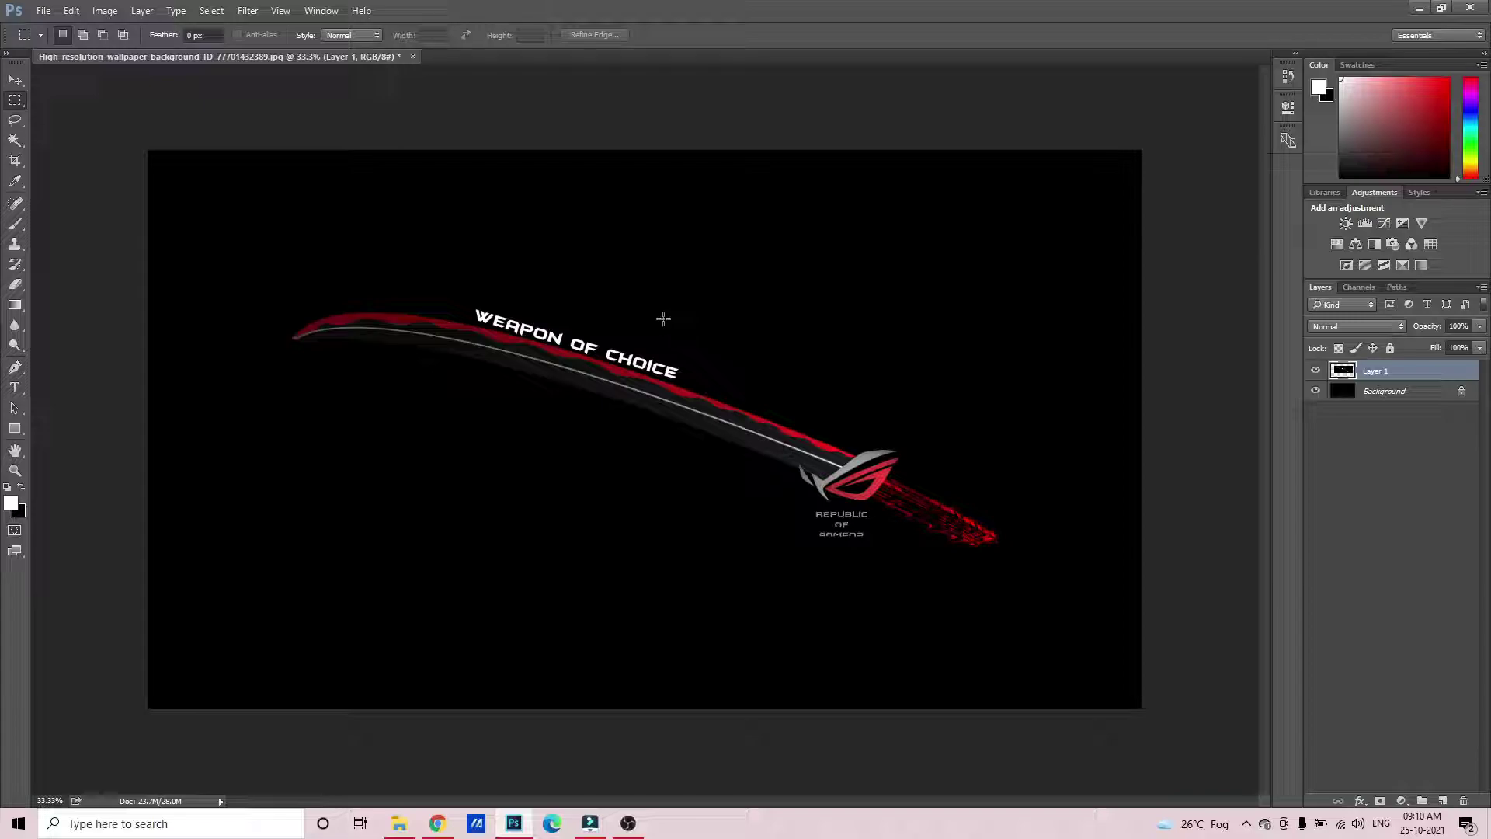
{"action": "left_click", "coordinate": [1318, 372]}
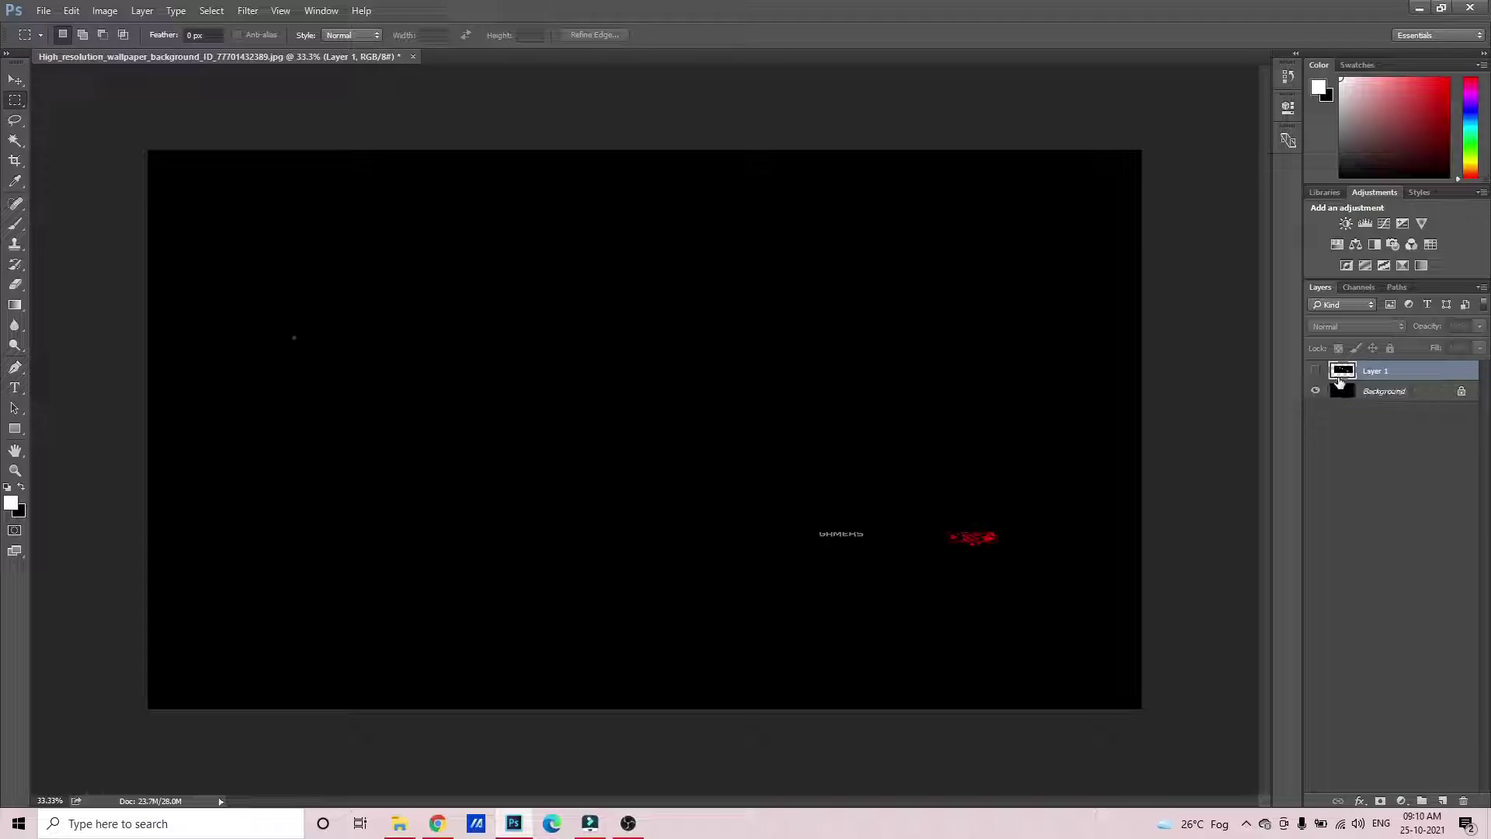
{"action": "left_click", "coordinate": [1315, 372]}
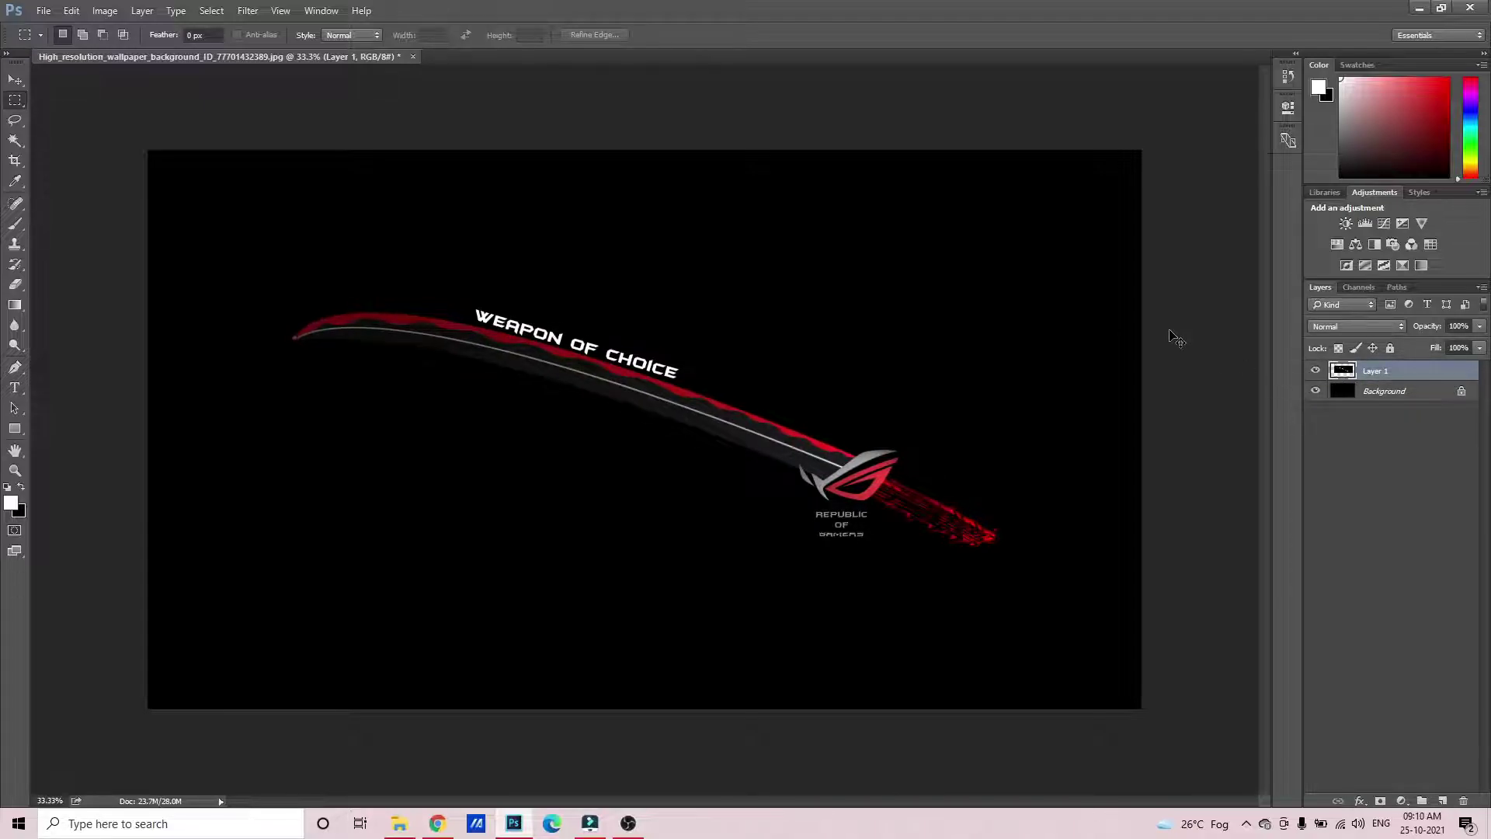
Undo the sword's move, paste and cut, and clear the rectangular selection
{"action": "key", "text": "Delete"}
{"action": "key", "text": "ctrl+z"}
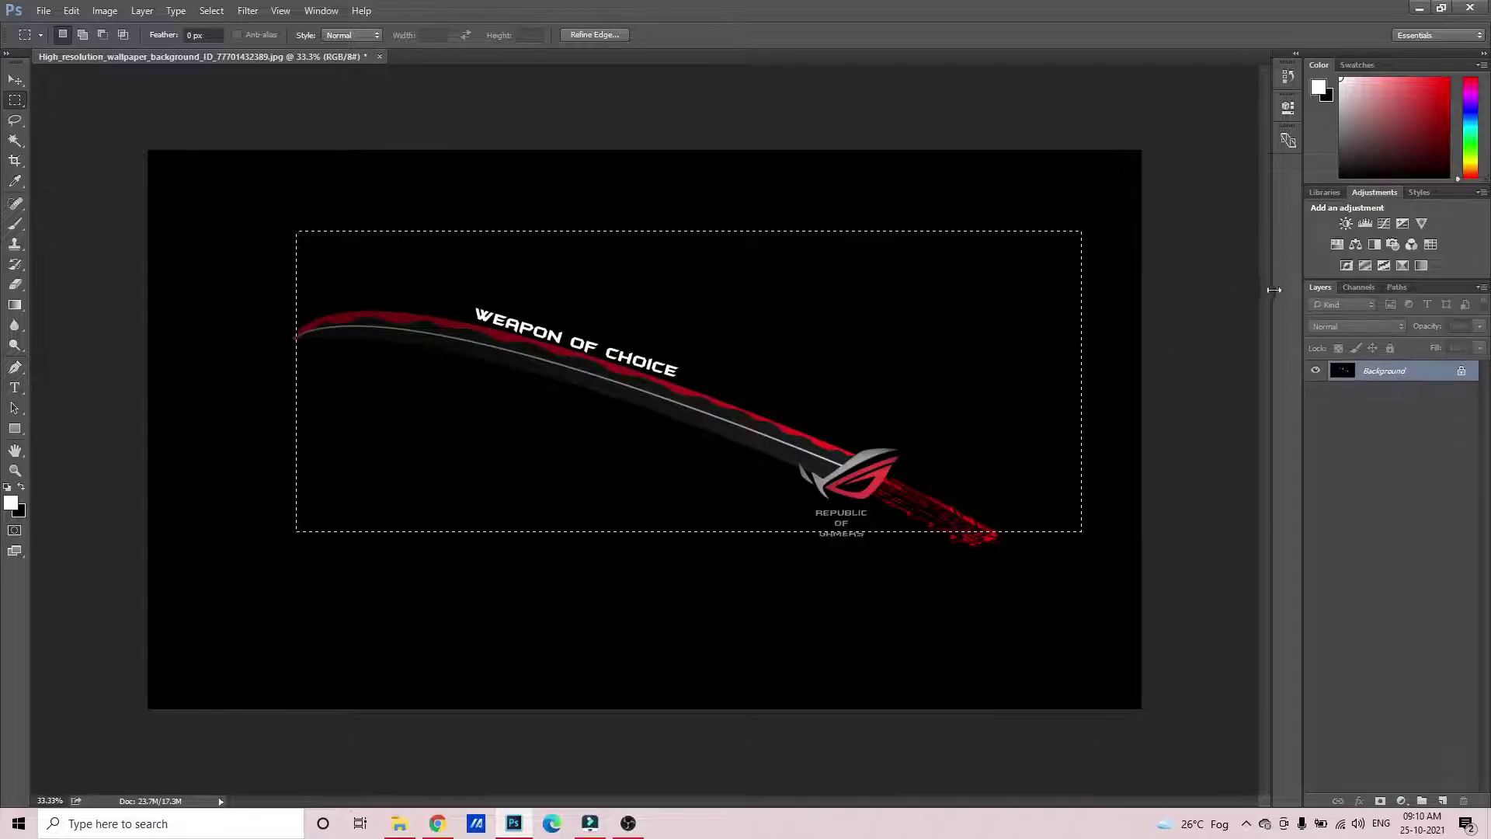
{"action": "left_click", "coordinate": [1102, 249]}
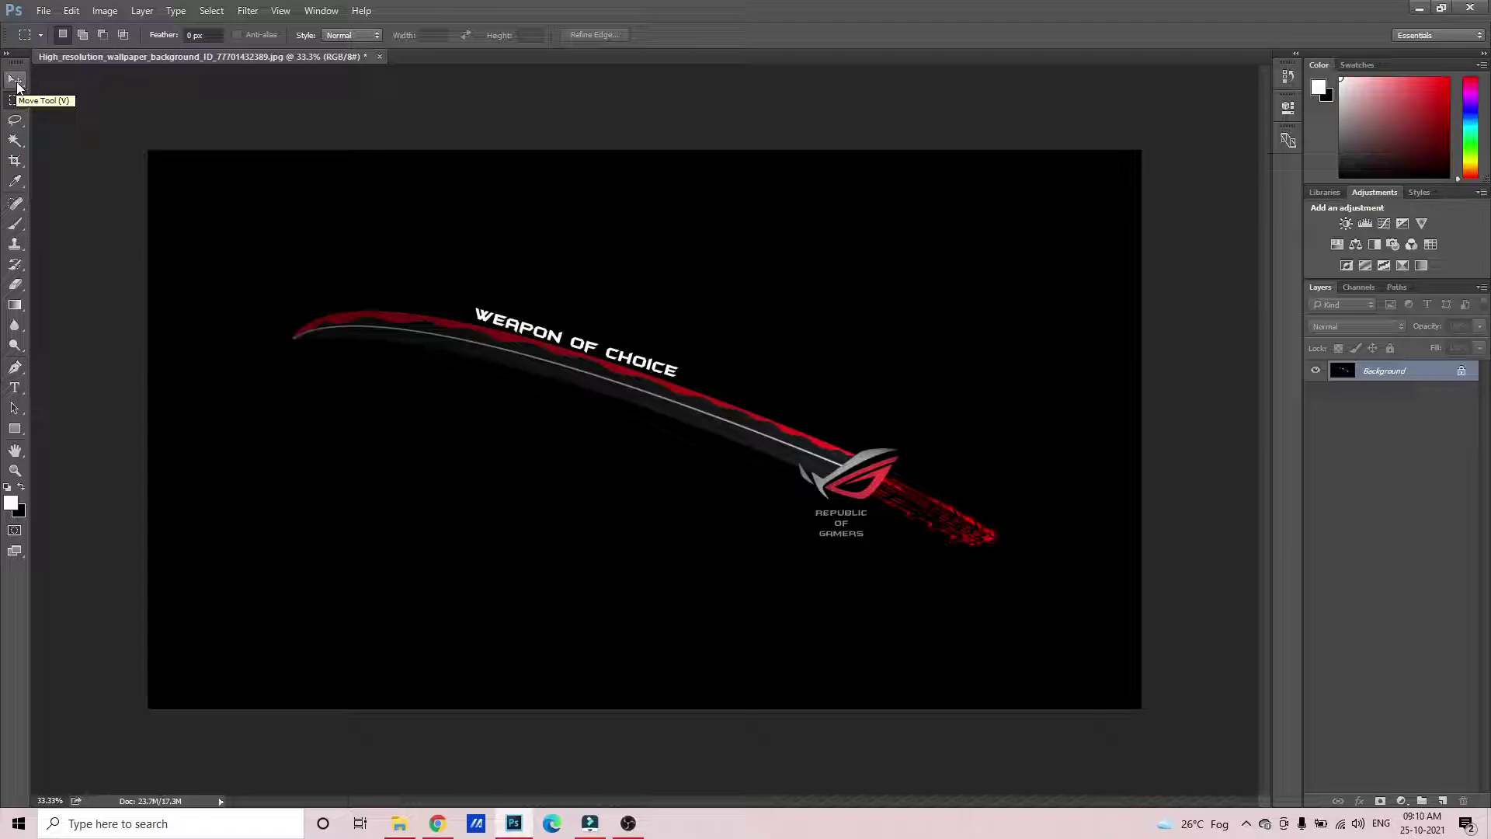
Draw a freehand Lasso selection around the sword and clear it
{"action": "left_click", "coordinate": [15, 122]}
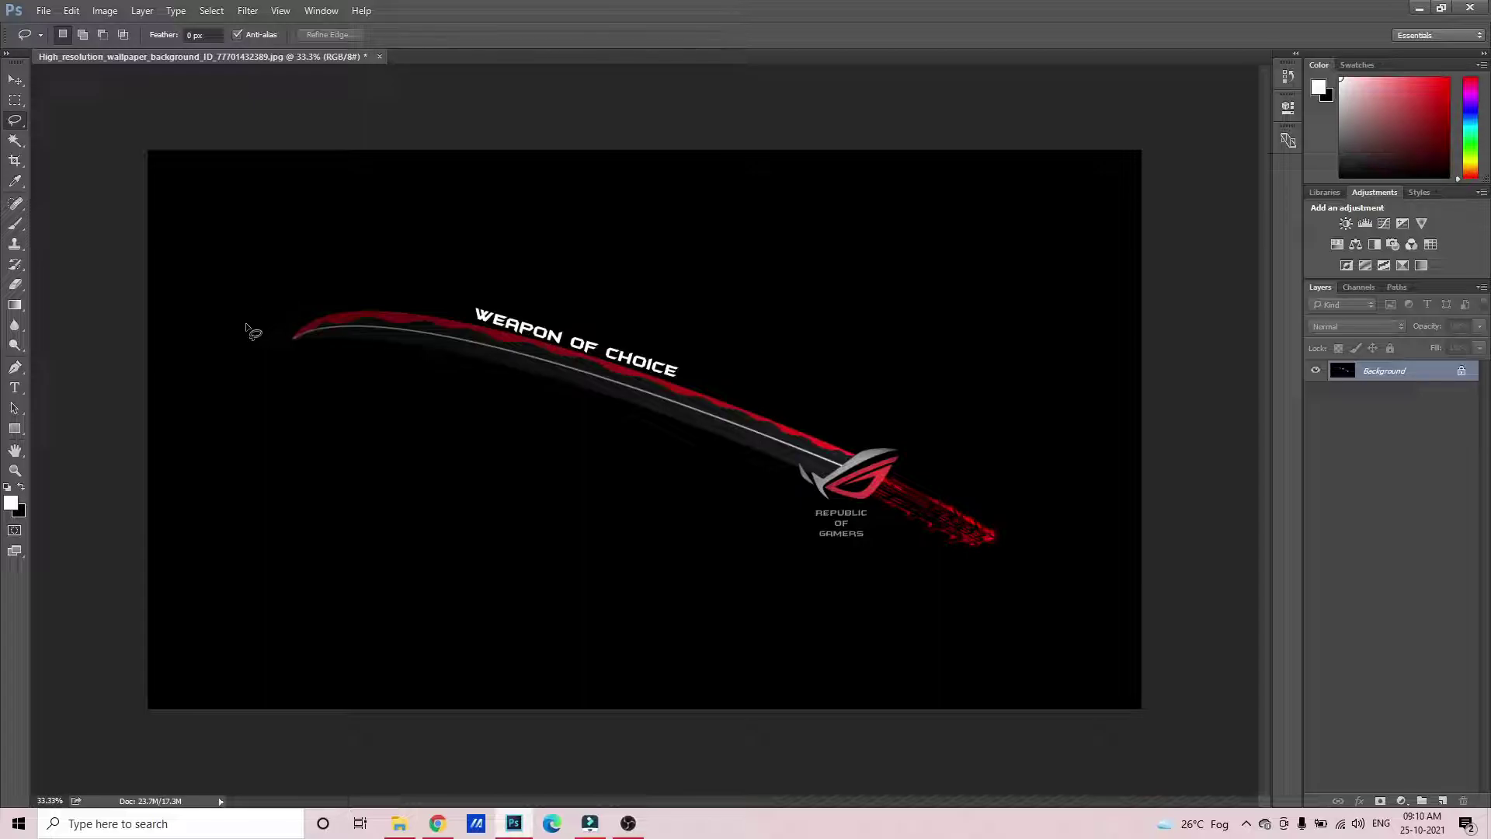
{"action": "mouse_move", "coordinate": [268, 340]}
{"action": "left_mouse_down"}
{"action": "mouse_move", "coordinate": [319, 287]}
{"action": "mouse_move", "coordinate": [360, 274]}
{"action": "mouse_move", "coordinate": [562, 301]}
{"action": "mouse_move", "coordinate": [688, 338]}
{"action": "mouse_move", "coordinate": [994, 473]}
{"action": "mouse_move", "coordinate": [1024, 506]}
{"action": "mouse_move", "coordinate": [1019, 562]}
{"action": "mouse_move", "coordinate": [926, 579]}
{"action": "mouse_move", "coordinate": [820, 563]}
{"action": "mouse_move", "coordinate": [690, 453]}
{"action": "mouse_move", "coordinate": [285, 392]}
{"action": "mouse_move", "coordinate": [260, 372]}
{"action": "mouse_move", "coordinate": [269, 342]}
{"action": "left_mouse_up"}
{"action": "left_click", "coordinate": [749, 294]}
Try the Magic Wand at tolerance 32 on the sword's red edge and the red part of the ROG logo
{"action": "left_click", "coordinate": [13, 143]}
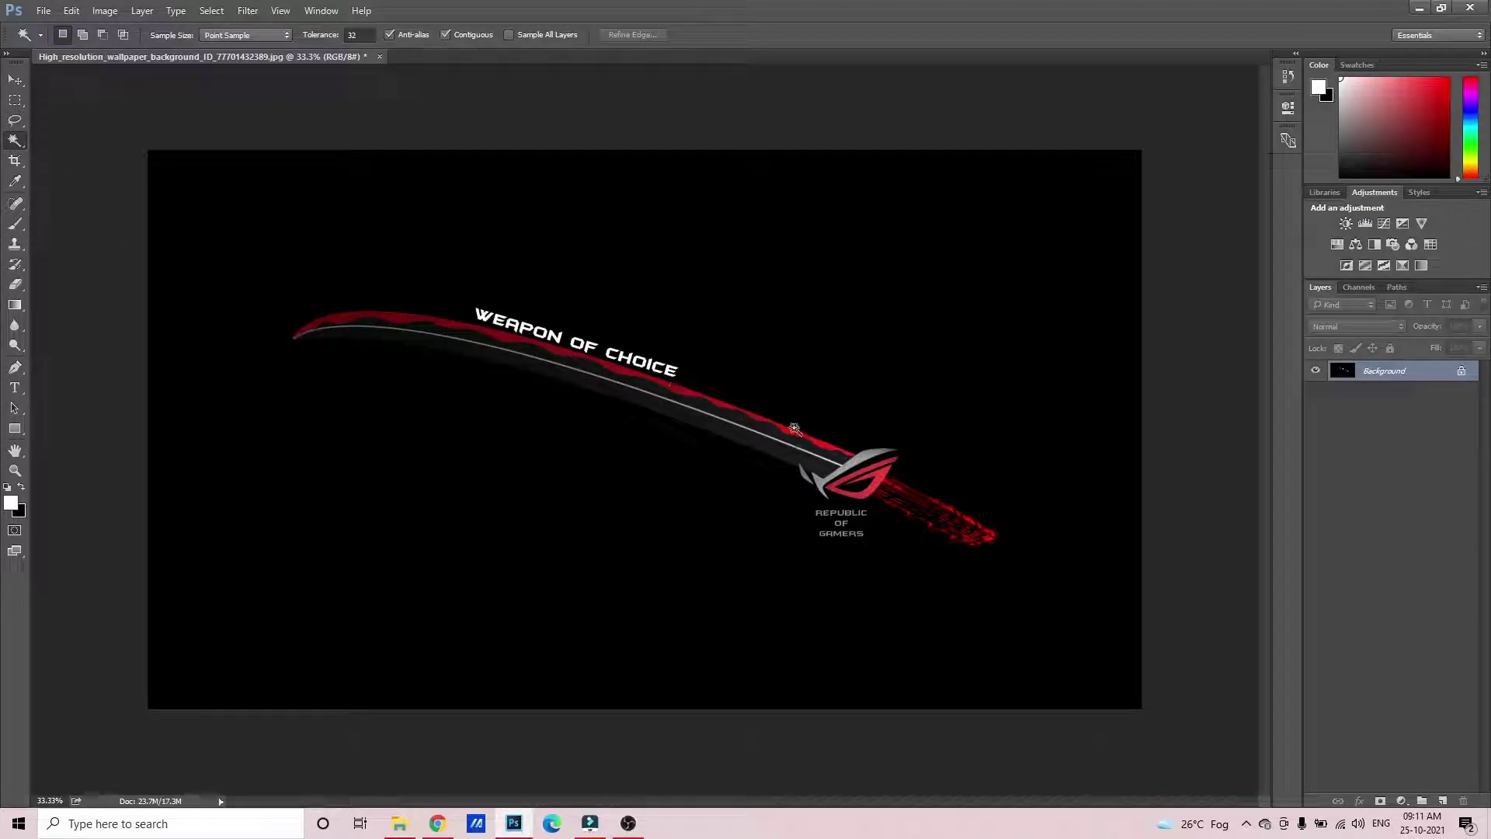
{"action": "left_click", "coordinate": [15, 470]}
{"action": "left_click", "coordinate": [436, 329]}
{"action": "left_click", "coordinate": [443, 329]}
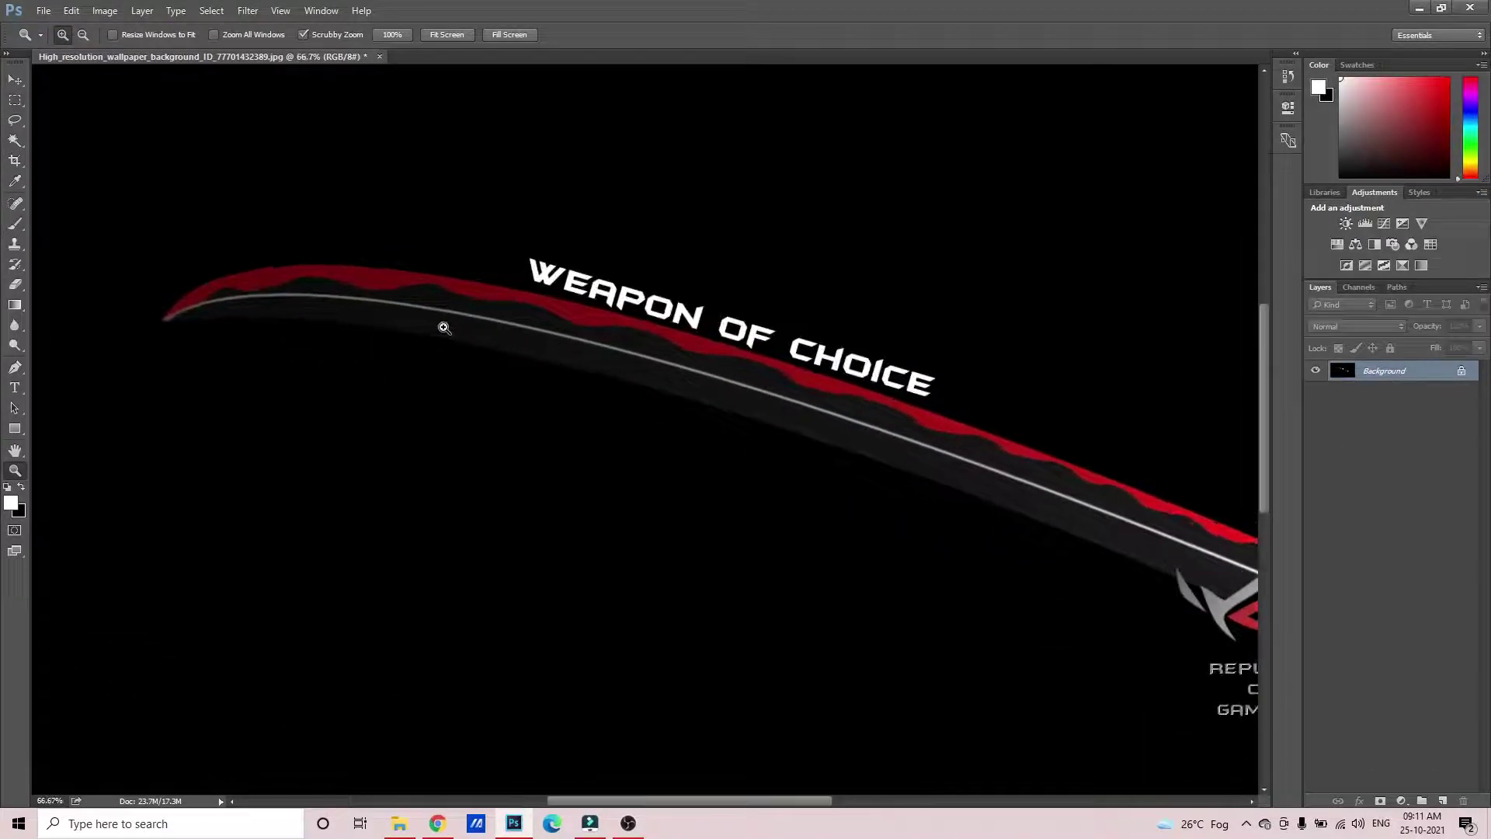
{"action": "left_click_drag", "start_coordinate": [549, 264], "coordinate": [357, 262]}
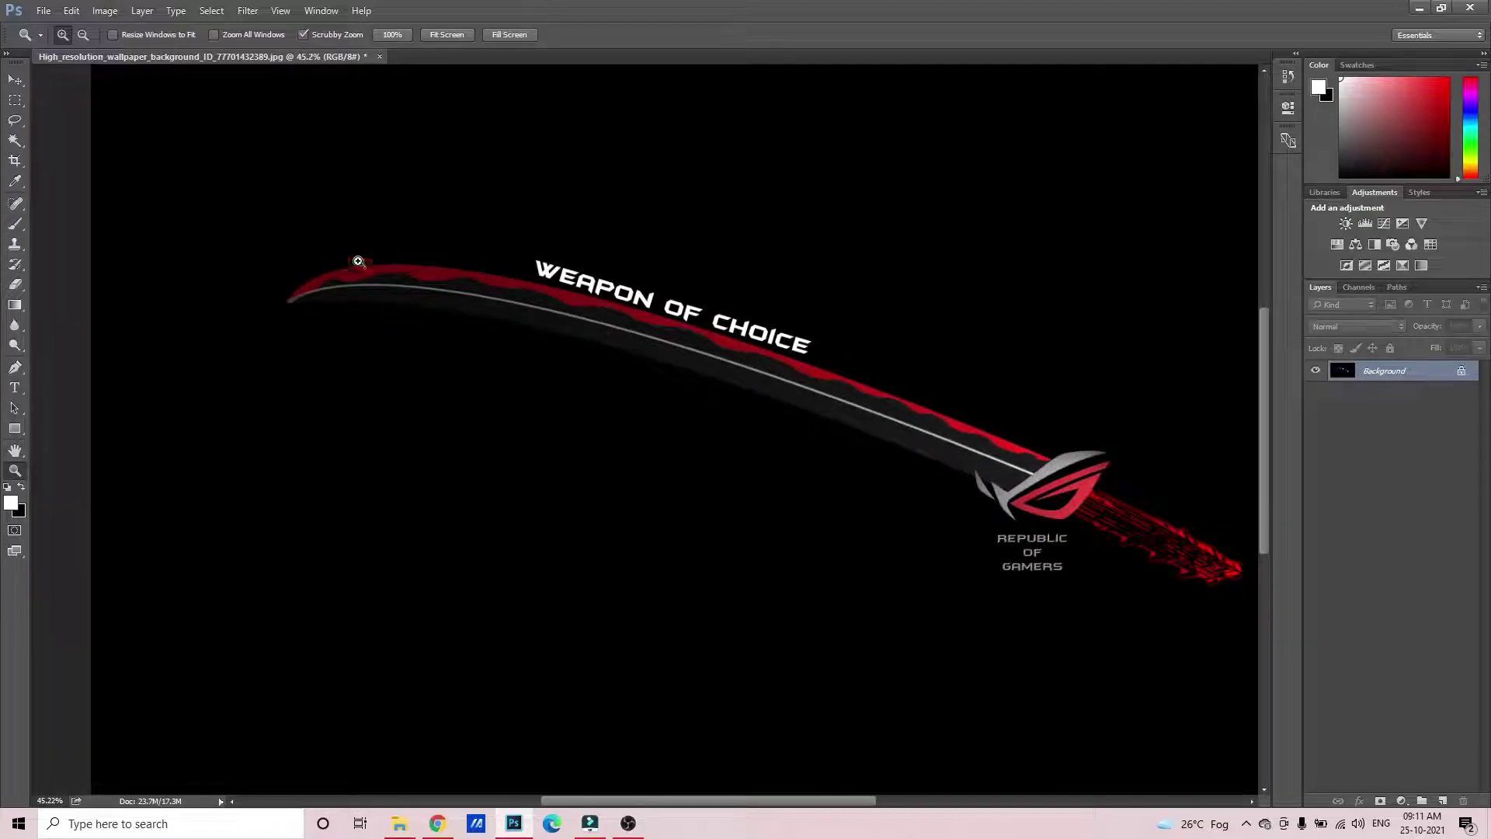
{"action": "left_click", "coordinate": [14, 140]}
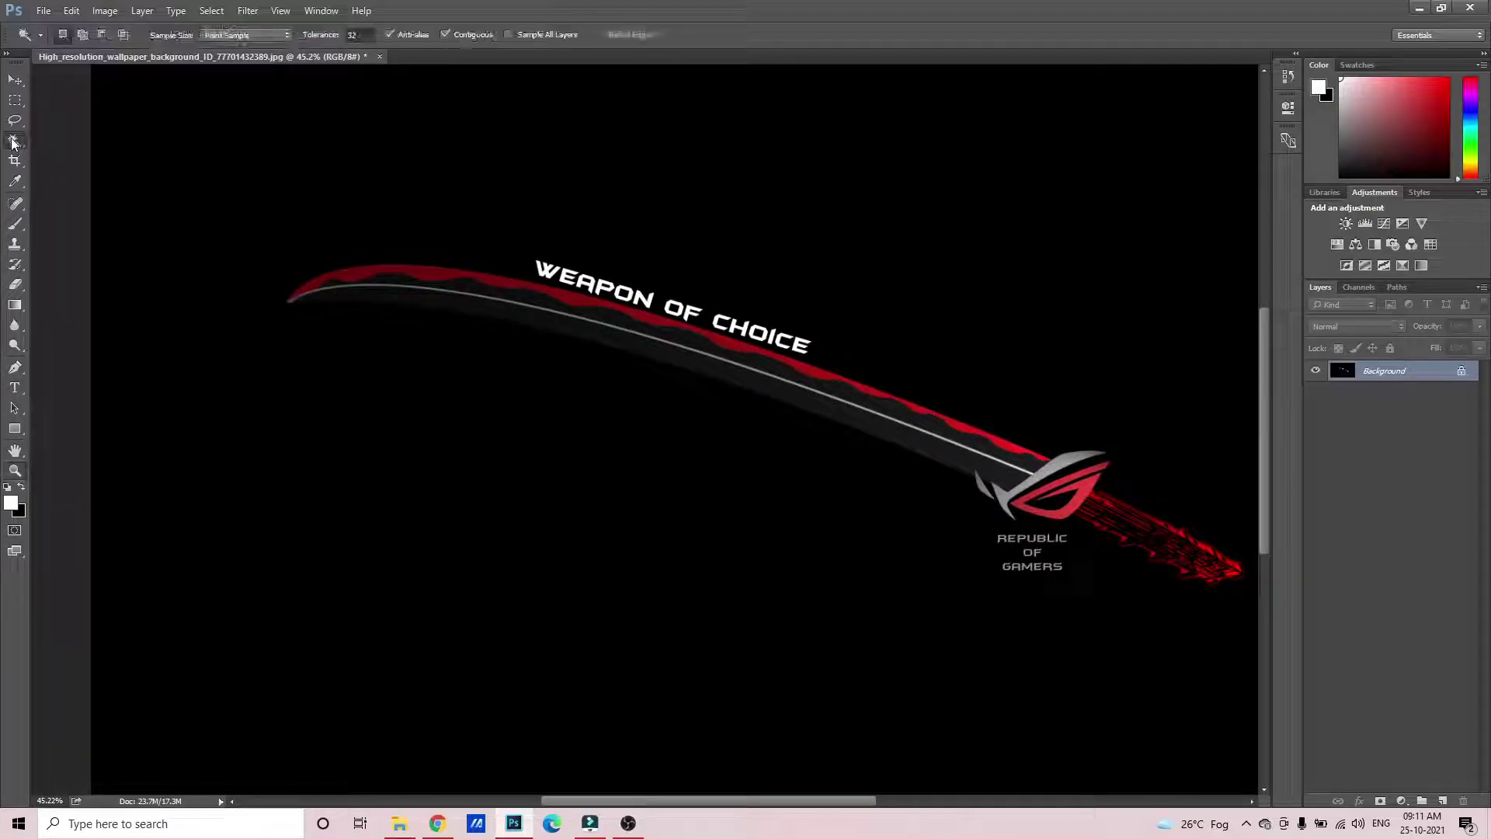
{"action": "left_click", "coordinate": [352, 273]}
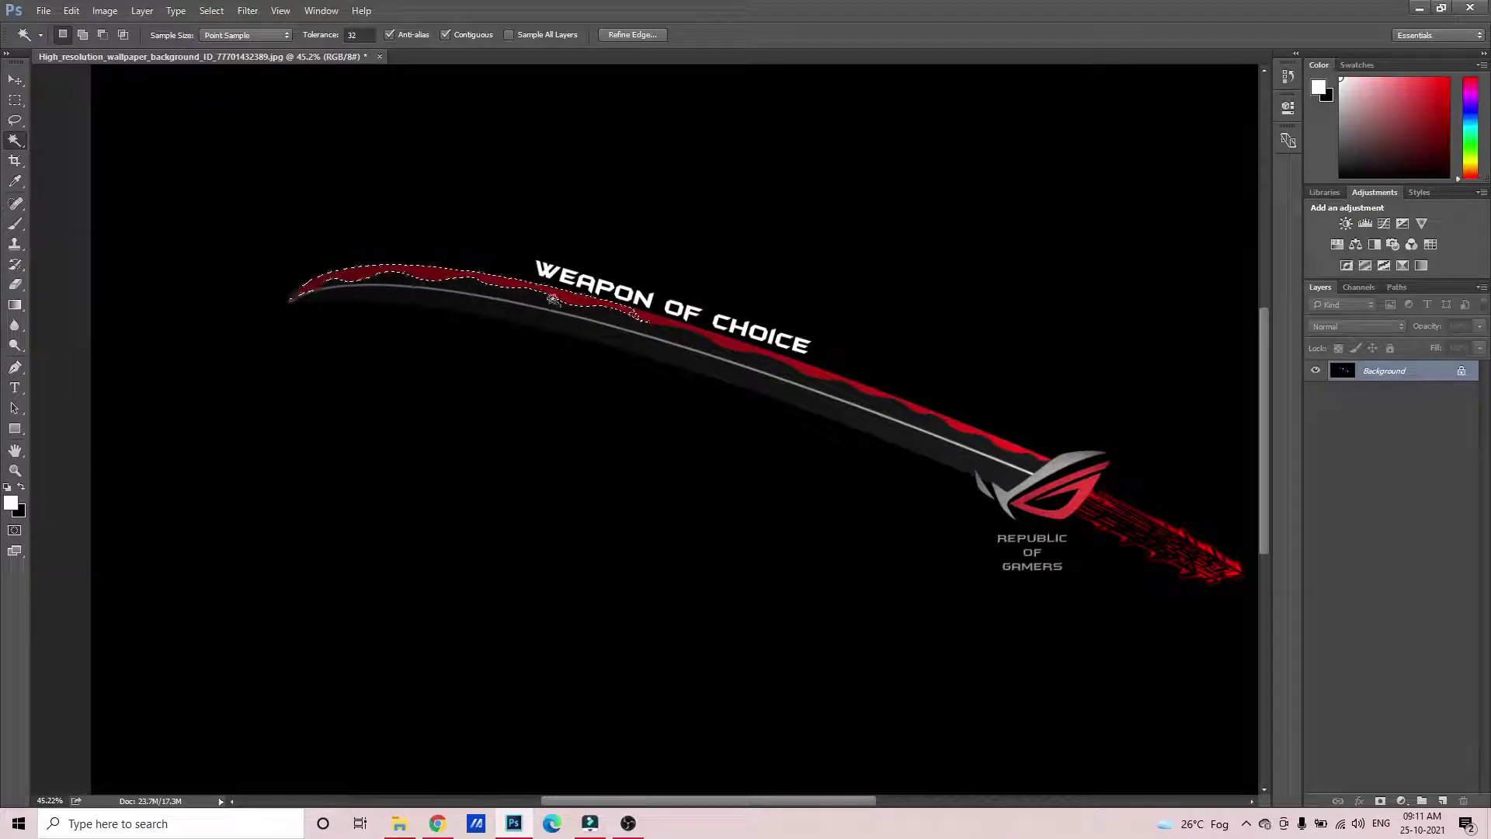
{"action": "left_click", "coordinate": [977, 433]}
{"action": "left_click", "coordinate": [1089, 486]}
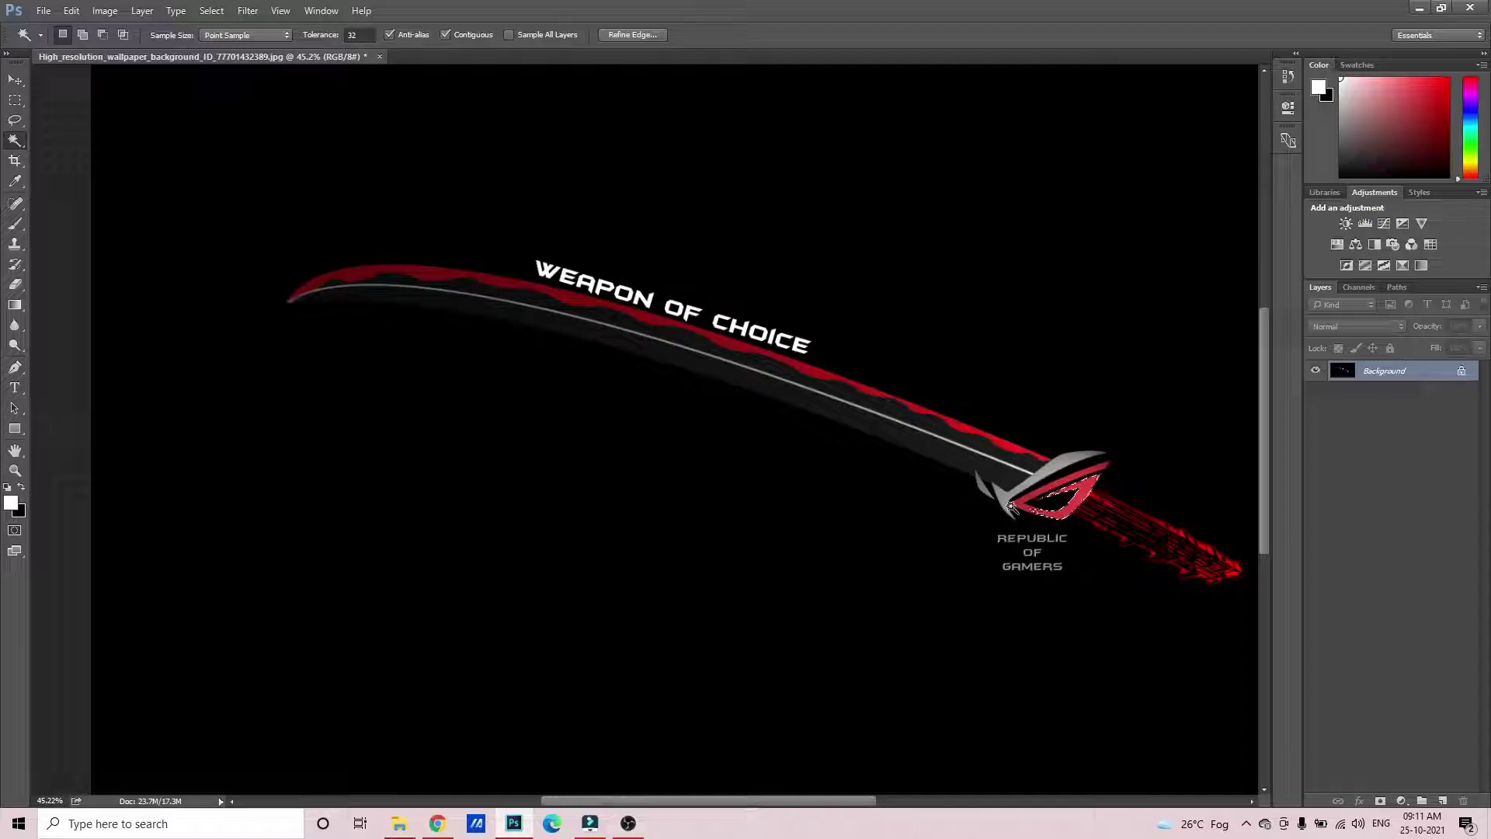
Try the Magic Wand on the dark blade and the black background, clearing the selection after each attempt
{"action": "left_click", "coordinate": [800, 403]}
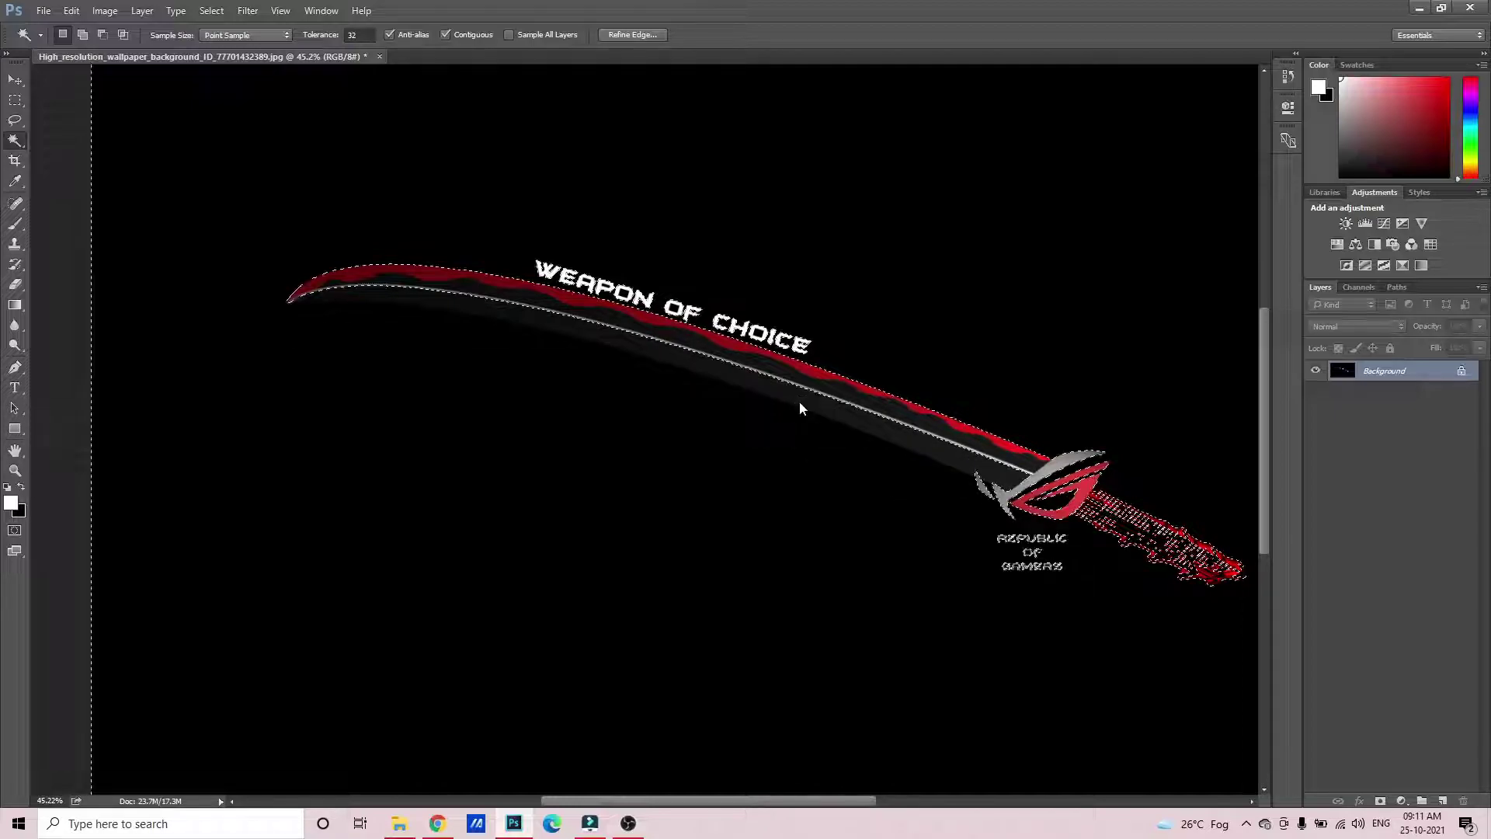
{"action": "key", "text": "ctrl+d"}
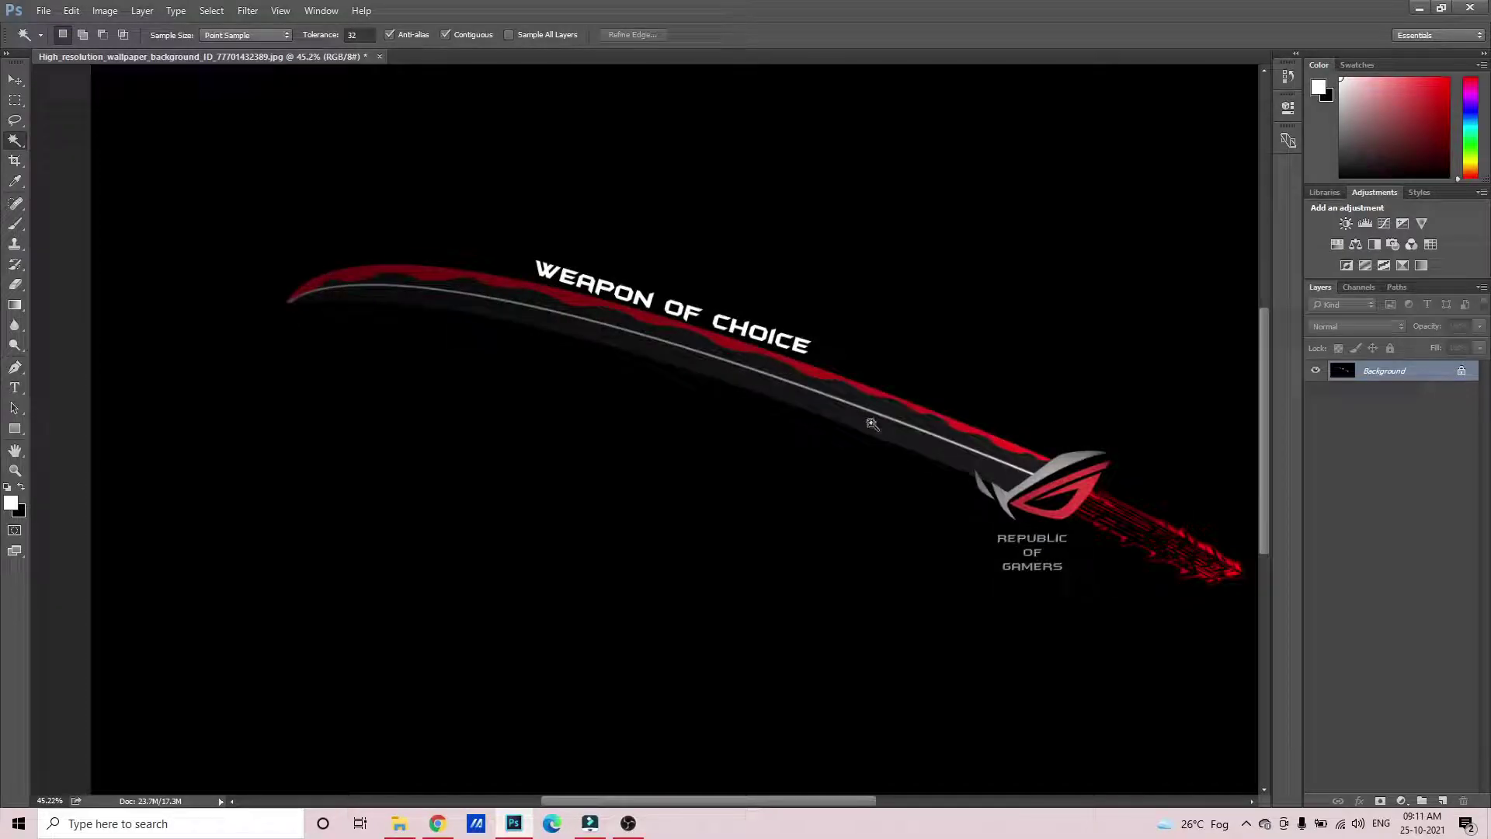
{"action": "left_click", "coordinate": [872, 424]}
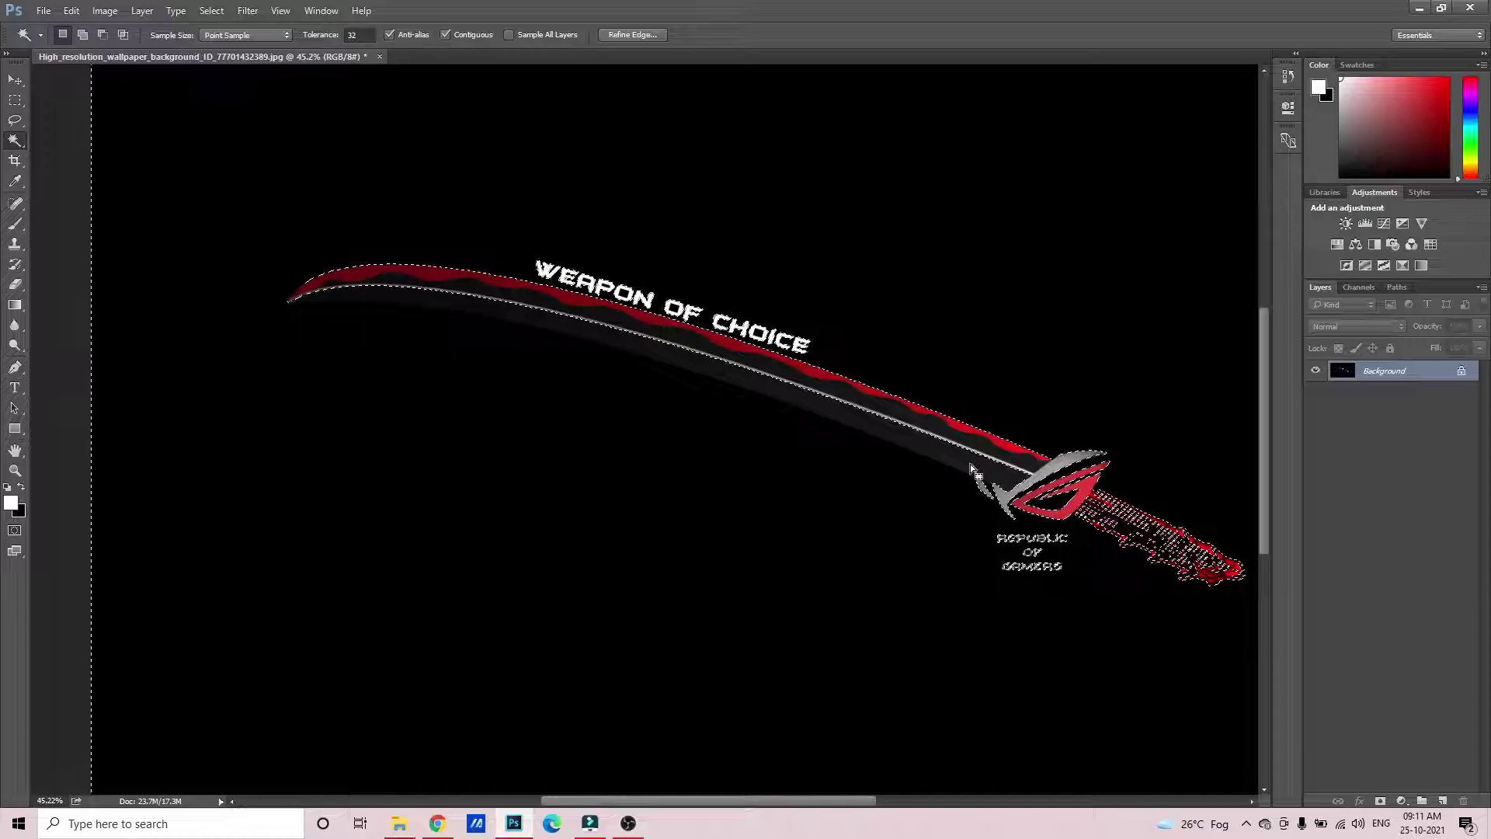
{"action": "key", "text": "ctrl+d"}
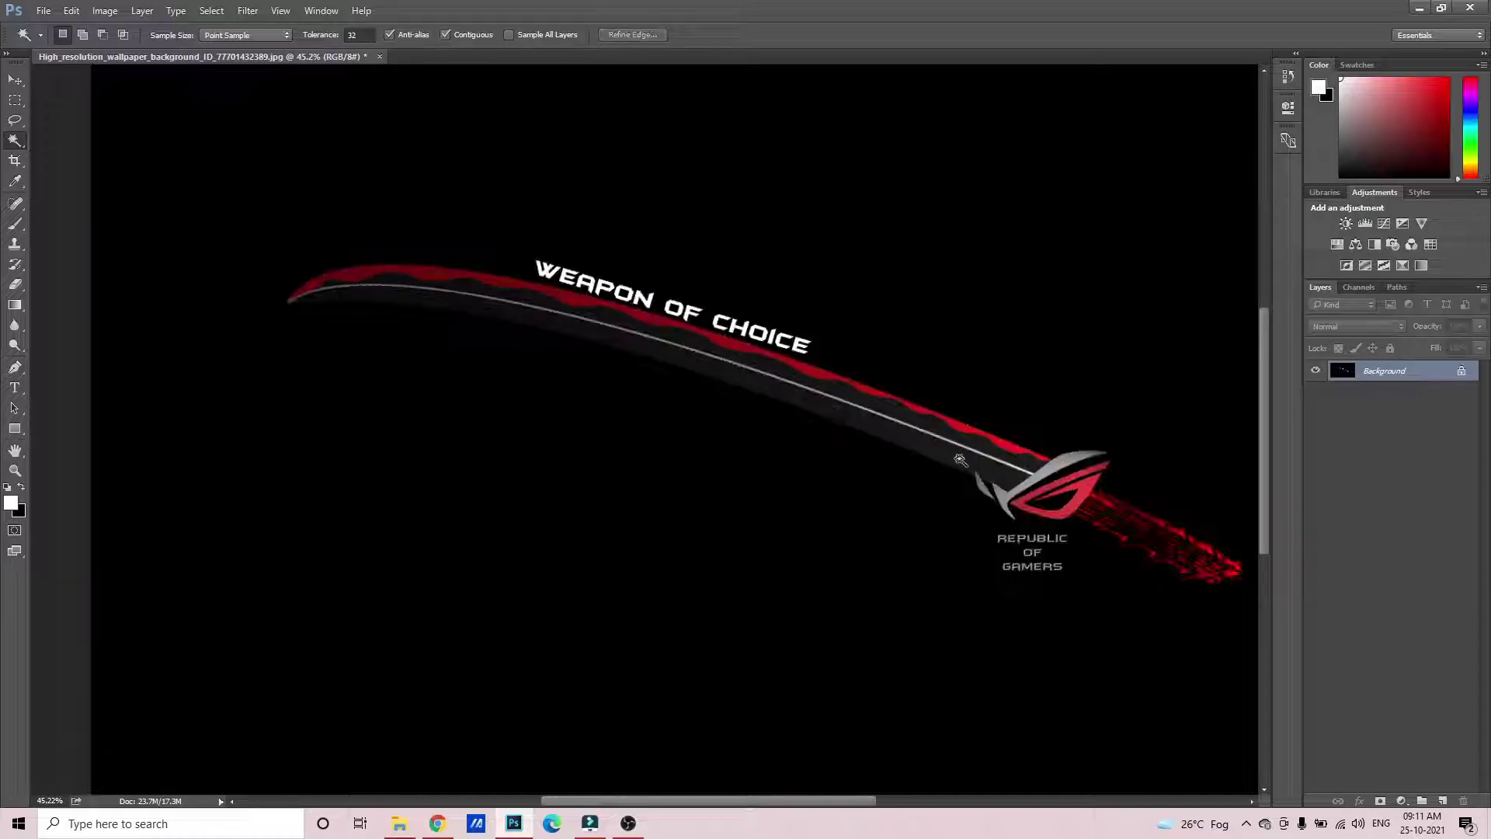
{"action": "left_click", "coordinate": [977, 322]}
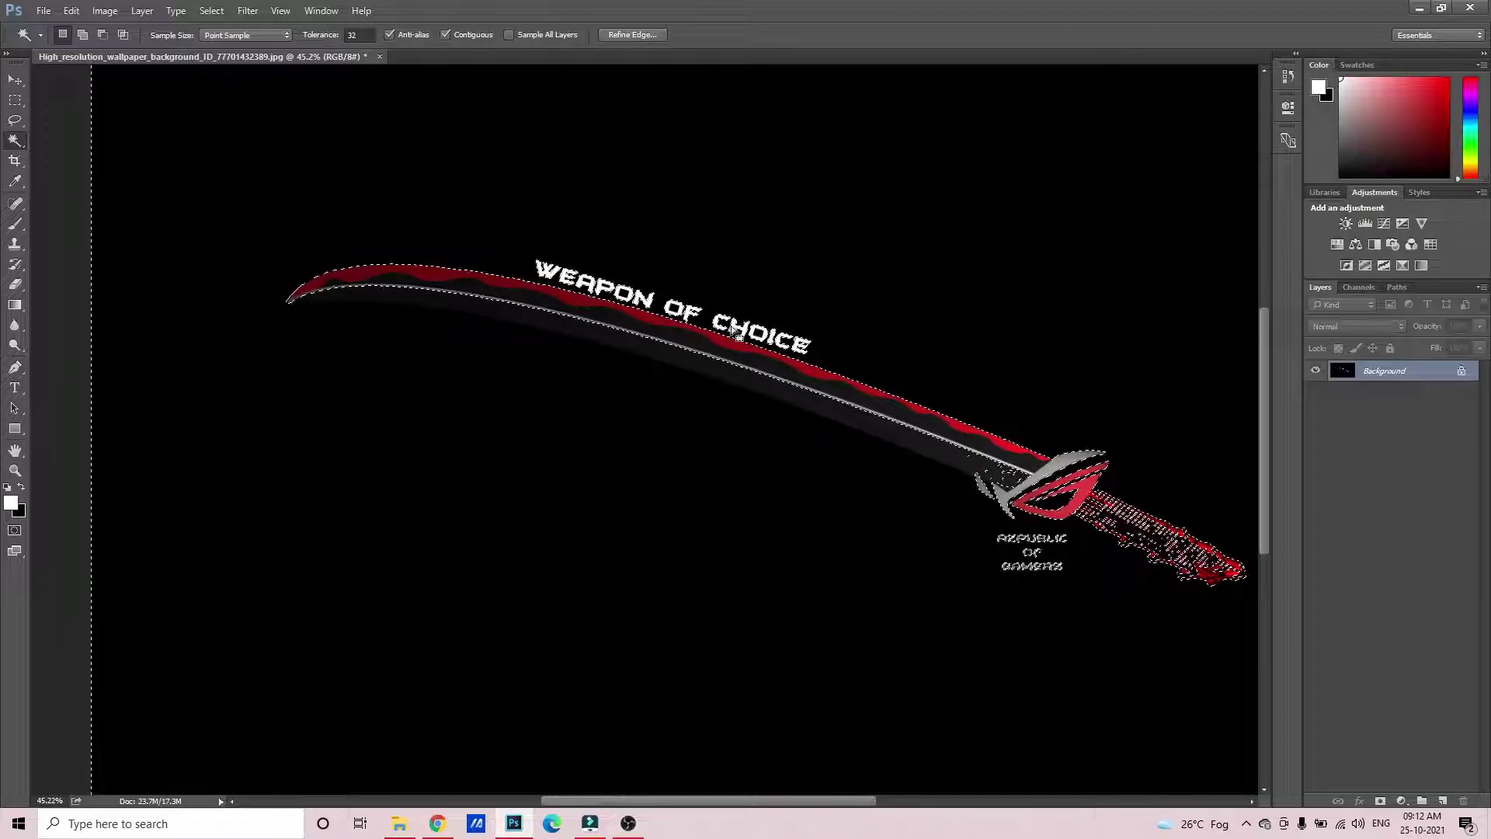
{"action": "key", "text": "ctrl+d"}
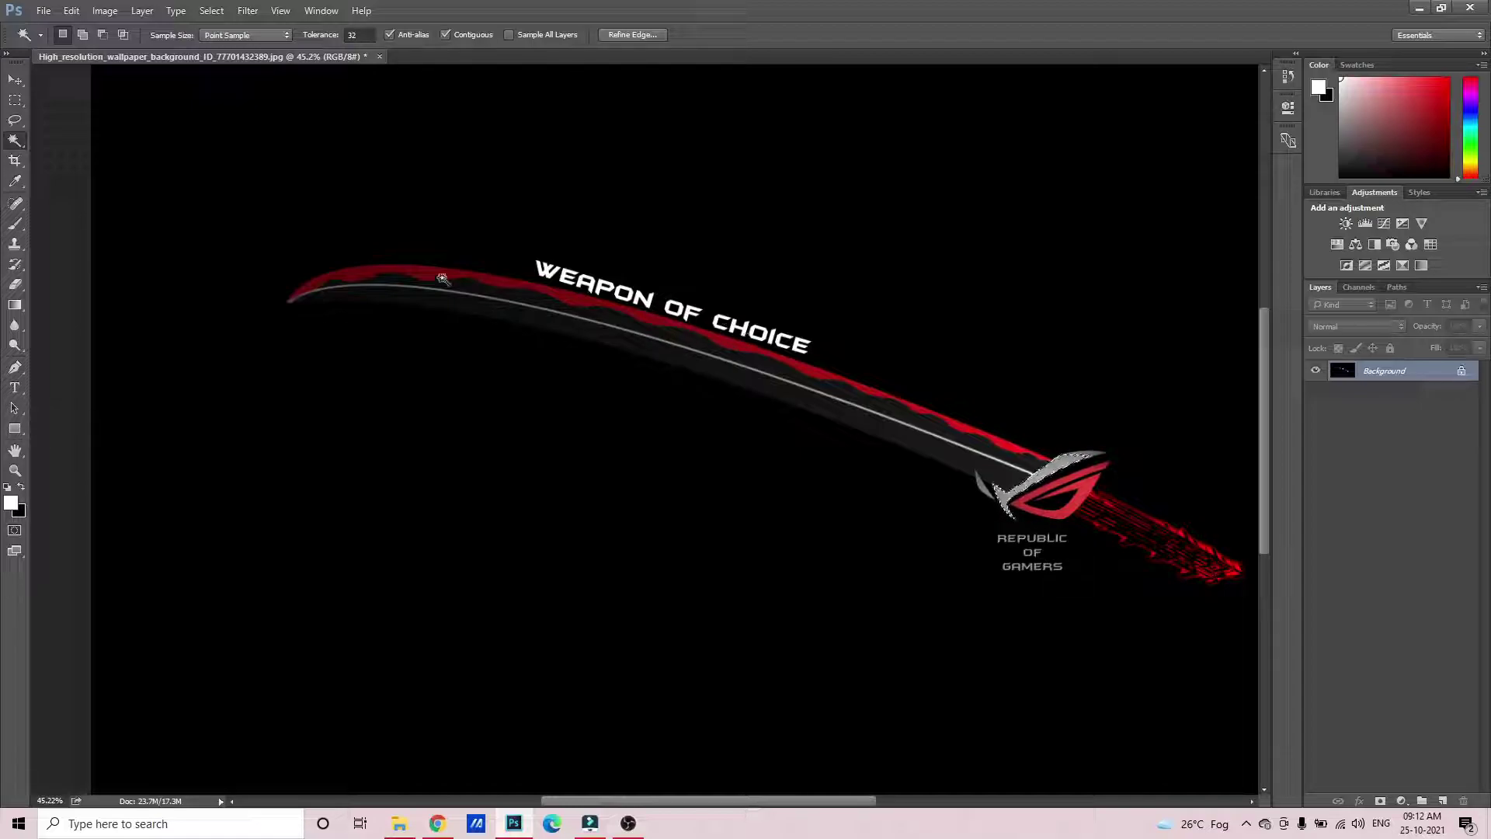
Set up a crop frame that encloses the whole sword from tip to handle with a narrow black margin
{"action": "left_click", "coordinate": [15, 162]}
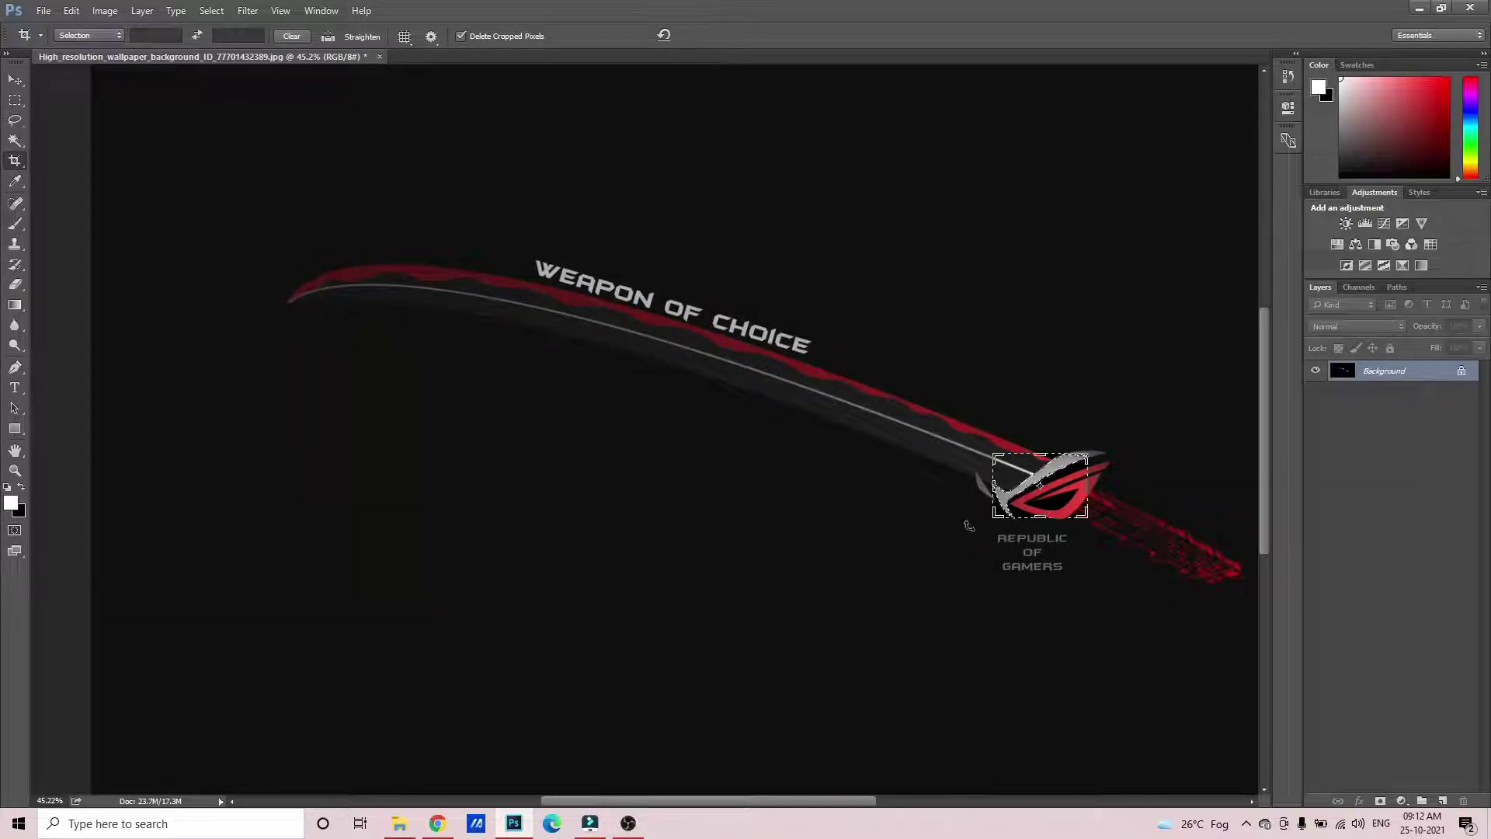
{"action": "left_click_drag", "start_coordinate": [994, 486], "coordinate": [810, 463]}
{"action": "left_click_drag", "start_coordinate": [819, 370], "coordinate": [605, 240]}
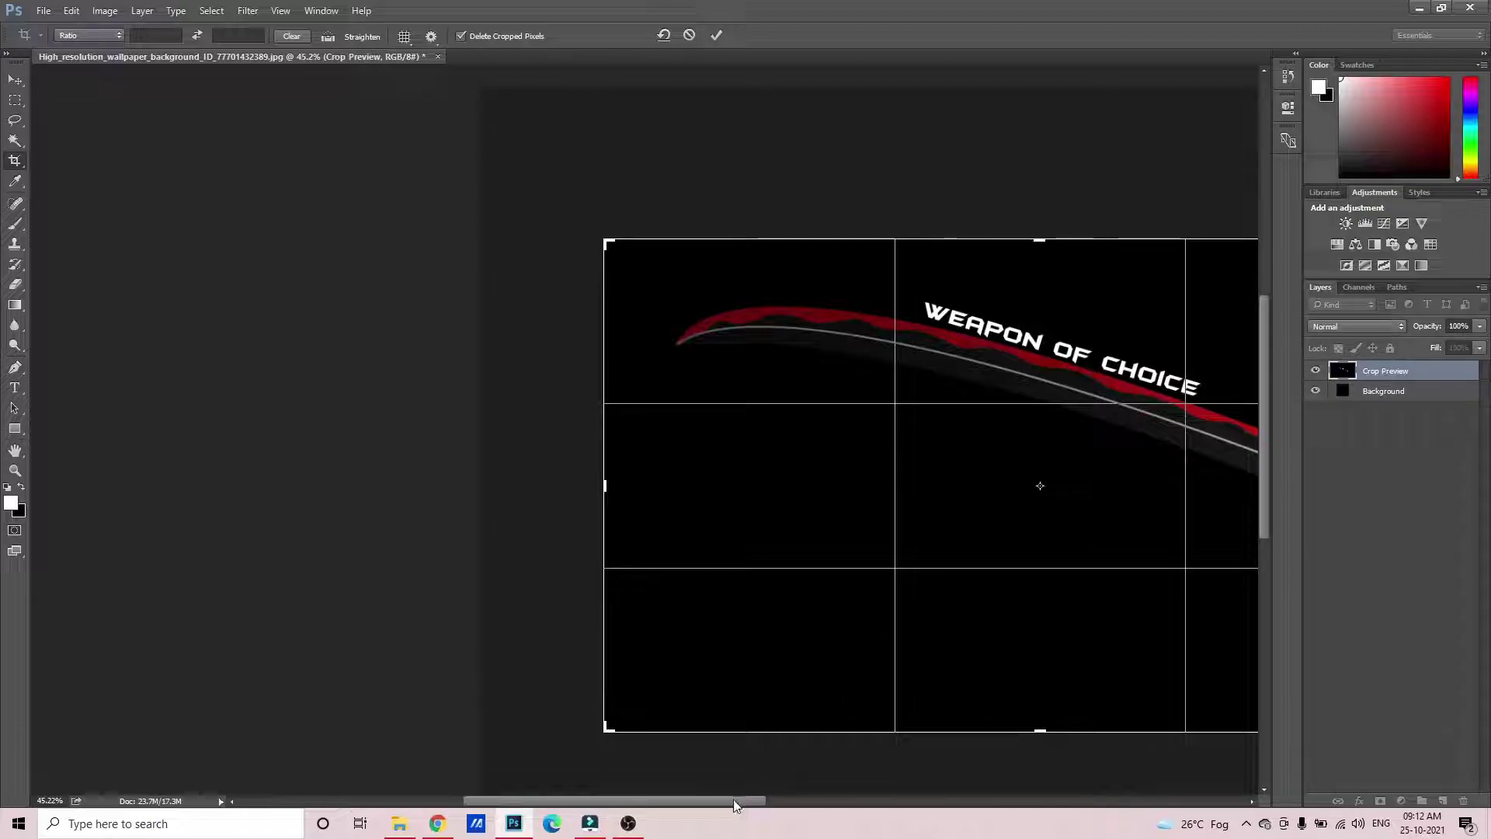
{"action": "left_click_drag", "start_coordinate": [734, 802], "coordinate": [766, 803]}
{"action": "left_click_drag", "start_coordinate": [835, 810], "coordinate": [838, 809]}
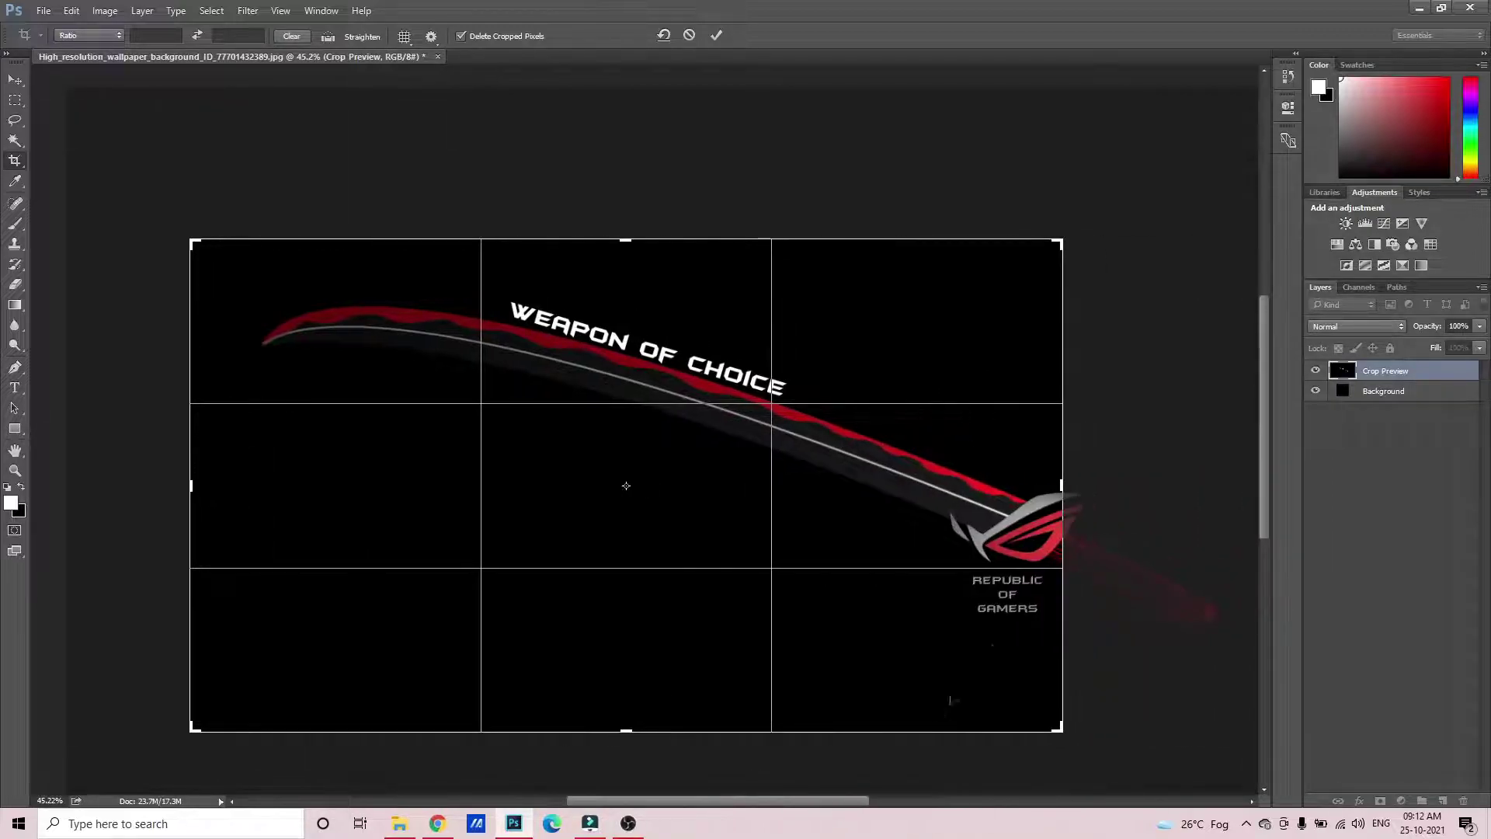
{"action": "left_click_drag", "start_coordinate": [1066, 484], "coordinate": [1146, 484]}
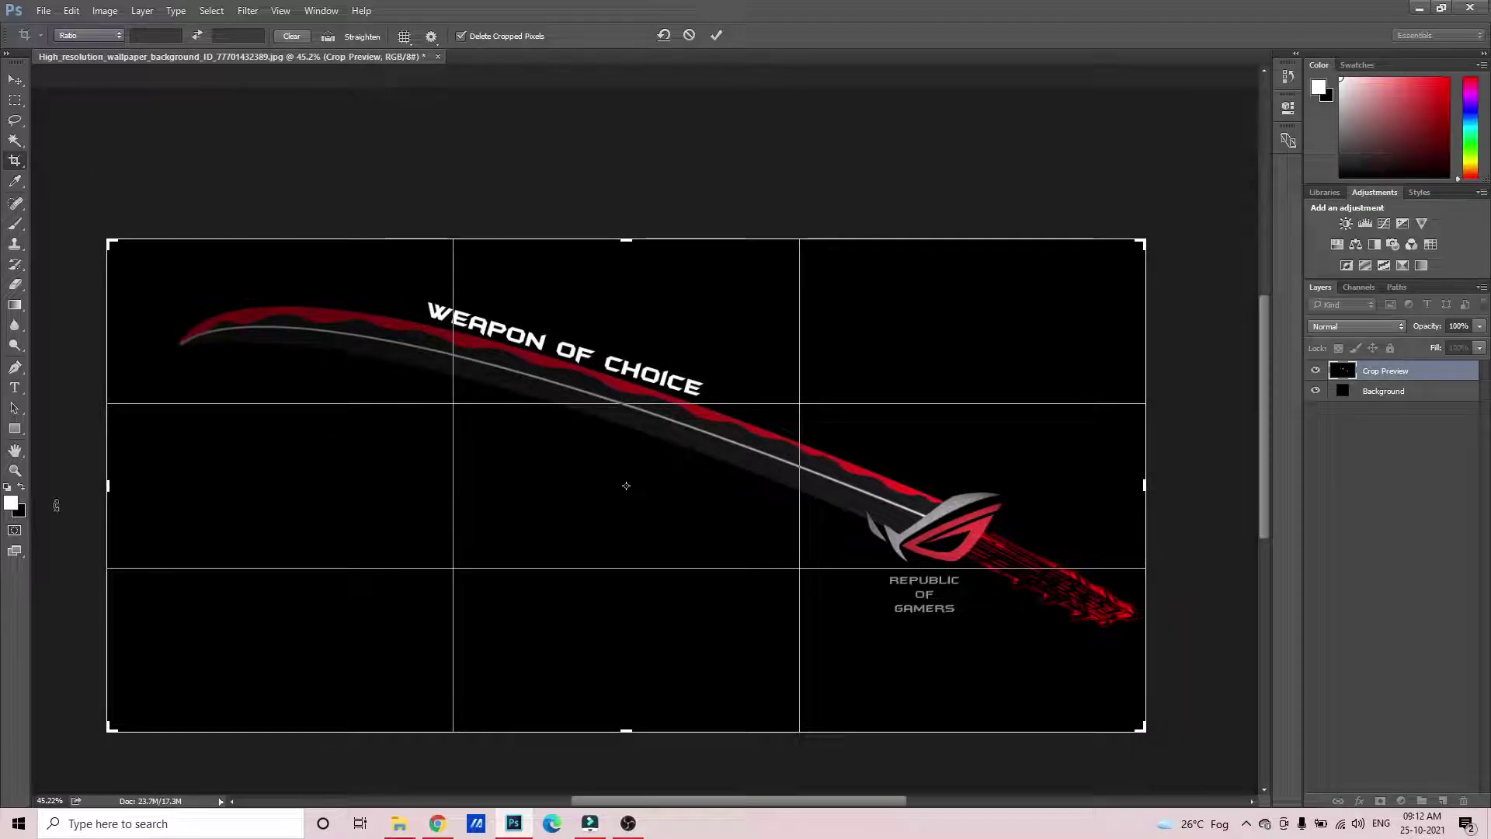
Apply the crop to the image and undo it
{"action": "left_click", "coordinate": [72, 11]}
{"action": "left_click", "coordinate": [103, 11]}
{"action": "left_click", "coordinate": [103, 11]}
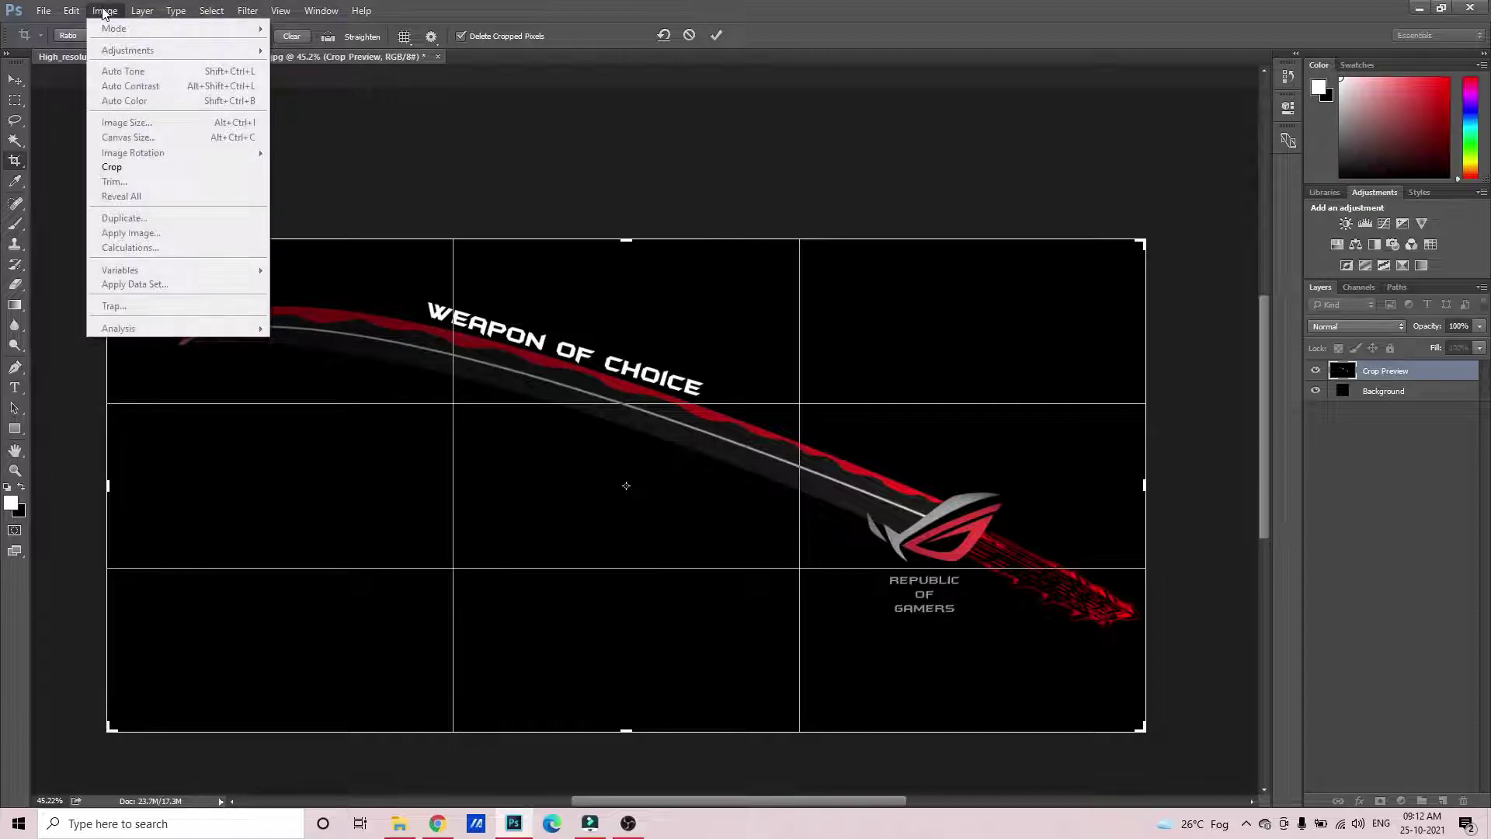
{"action": "left_click", "coordinate": [113, 167]}
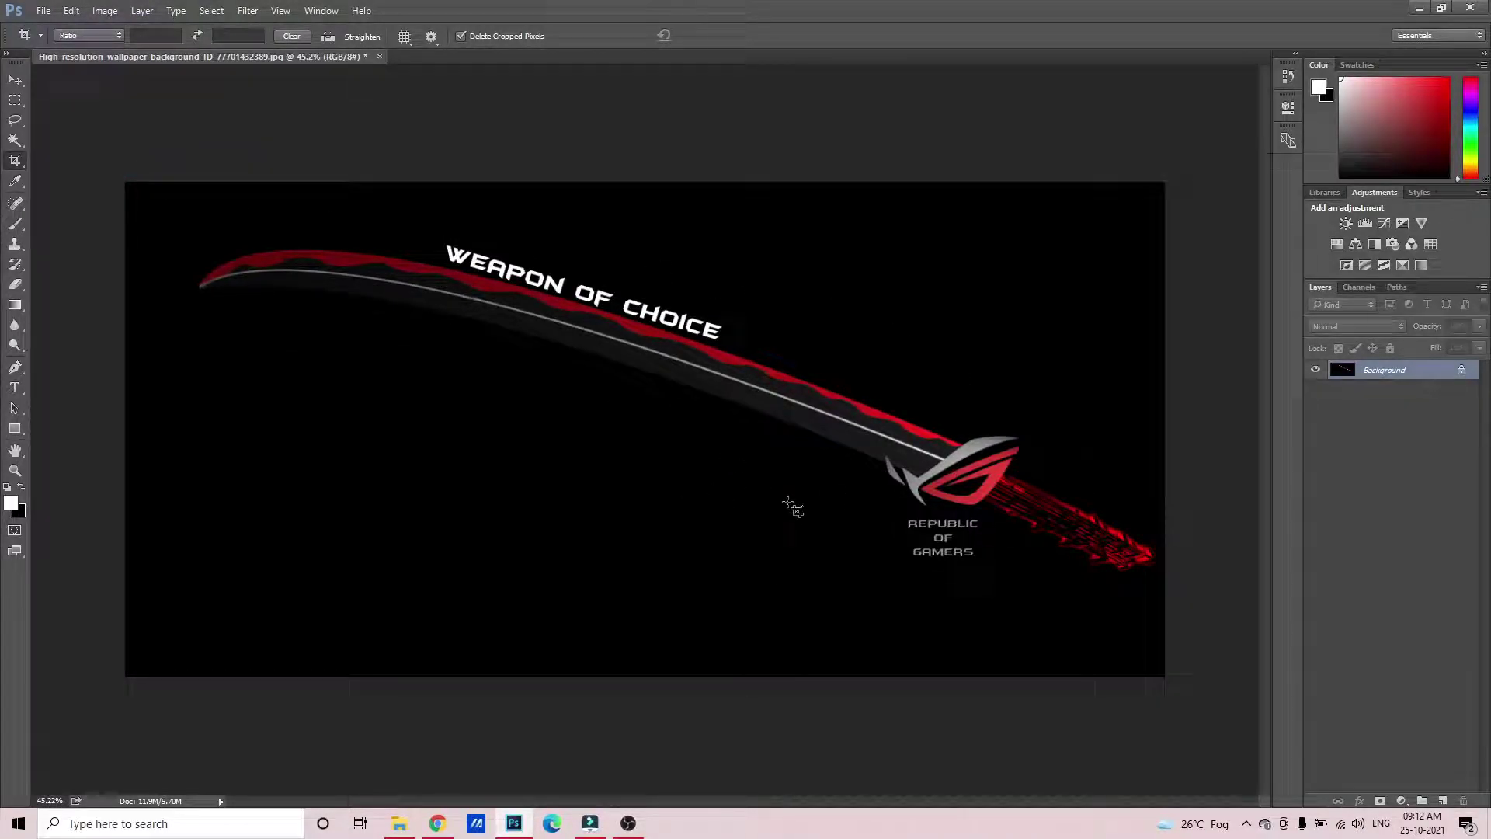
{"action": "key", "text": "ctrl+z"}
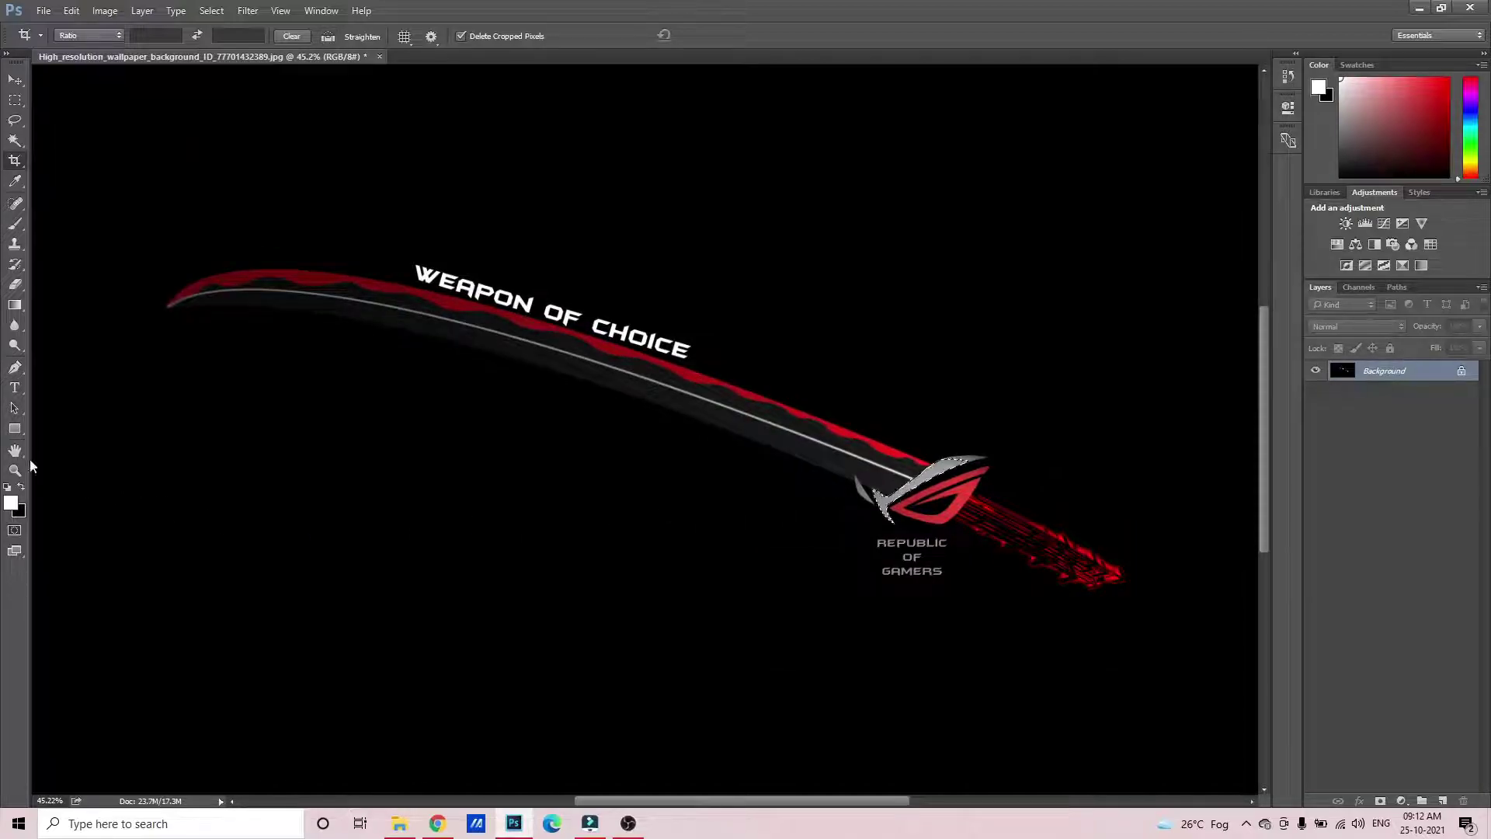
Examine the whole wallpaper and the tool variants grouped with the History Brush, Clone Stamp, Brush, Spot Healing Brush and Eyedropper
{"action": "left_click", "coordinate": [19, 471]}
{"action": "left_click_drag", "start_coordinate": [556, 394], "coordinate": [467, 399]}
{"action": "left_click", "coordinate": [615, 420]}
{"action": "left_click_drag", "start_coordinate": [615, 420], "coordinate": [615, 420]}
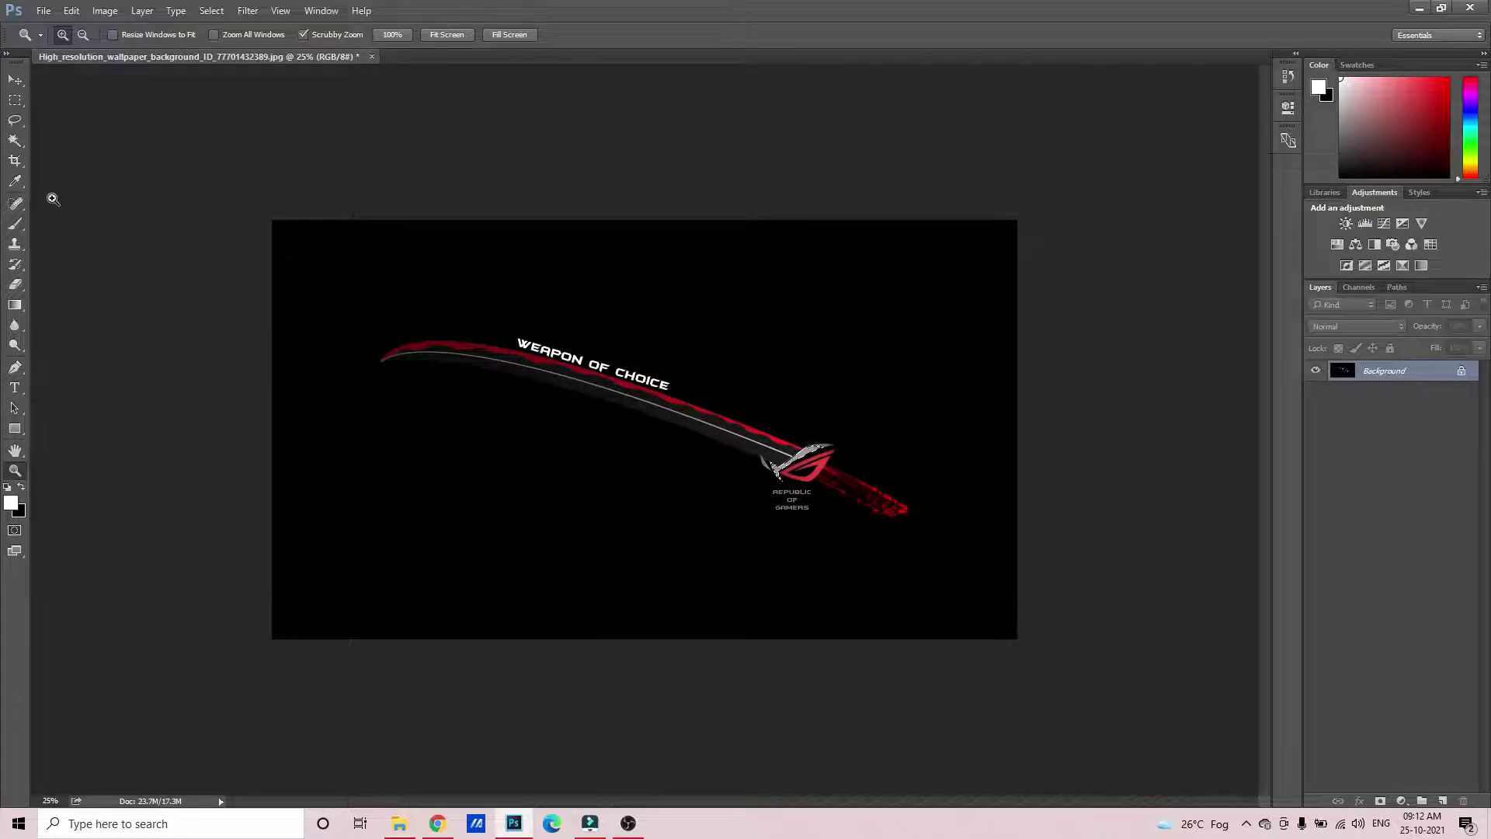
{"action": "right_click", "coordinate": [13, 269]}
{"action": "right_click", "coordinate": [15, 247]}
{"action": "right_click", "coordinate": [18, 228]}
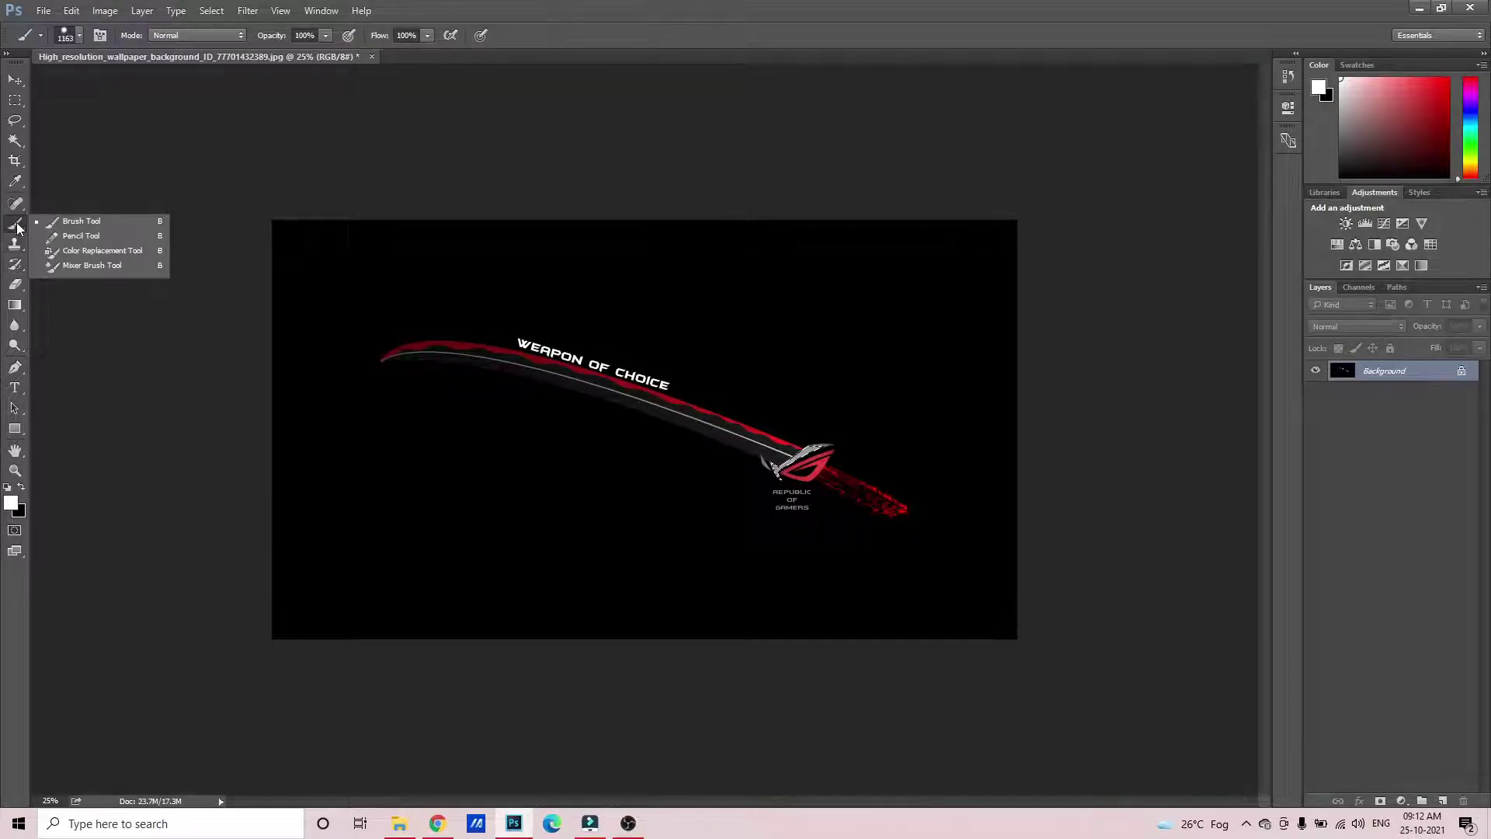
{"action": "right_click", "coordinate": [19, 210]}
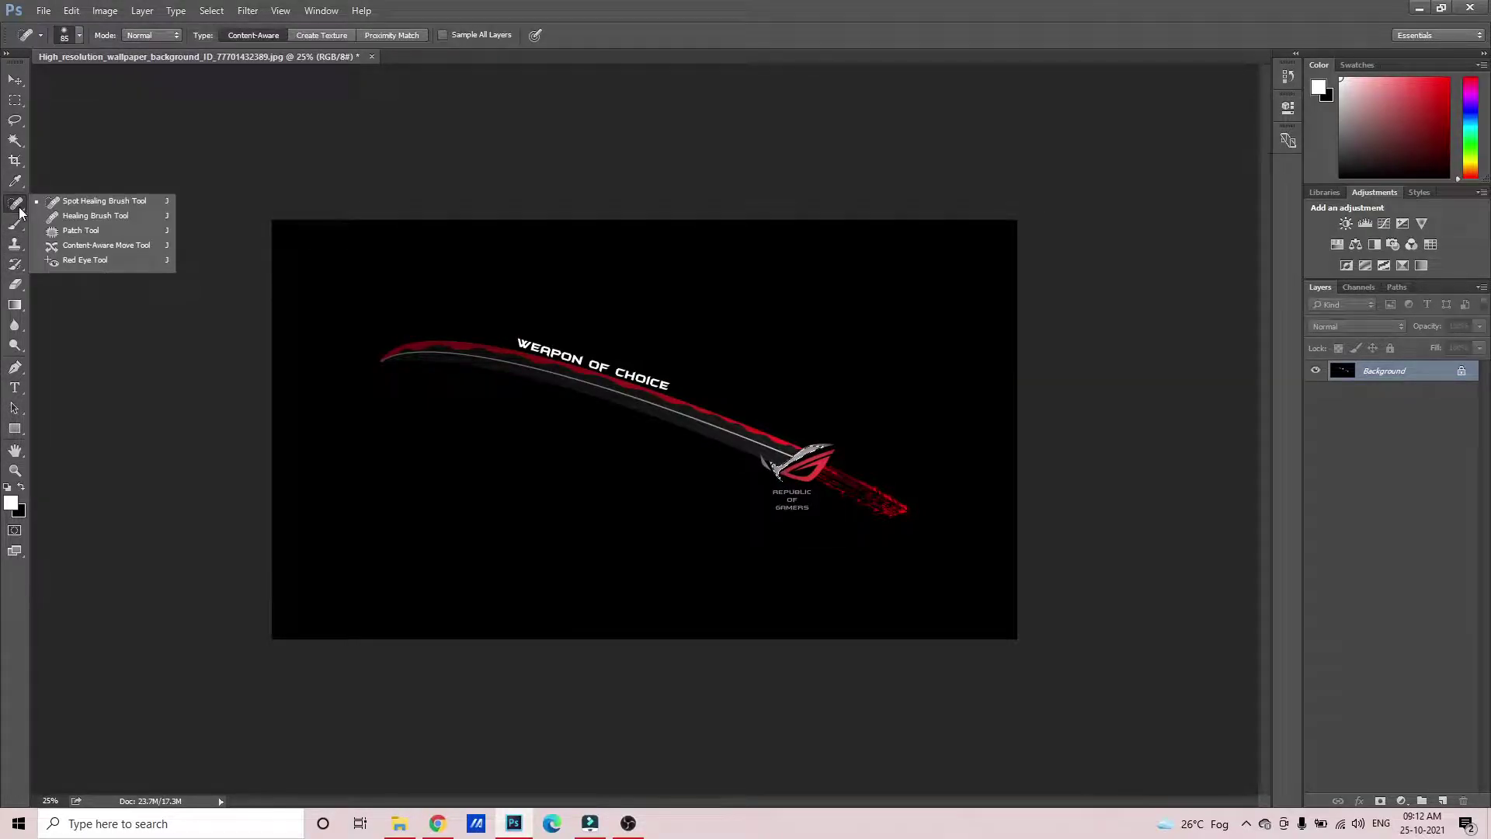
{"action": "right_click", "coordinate": [26, 179]}
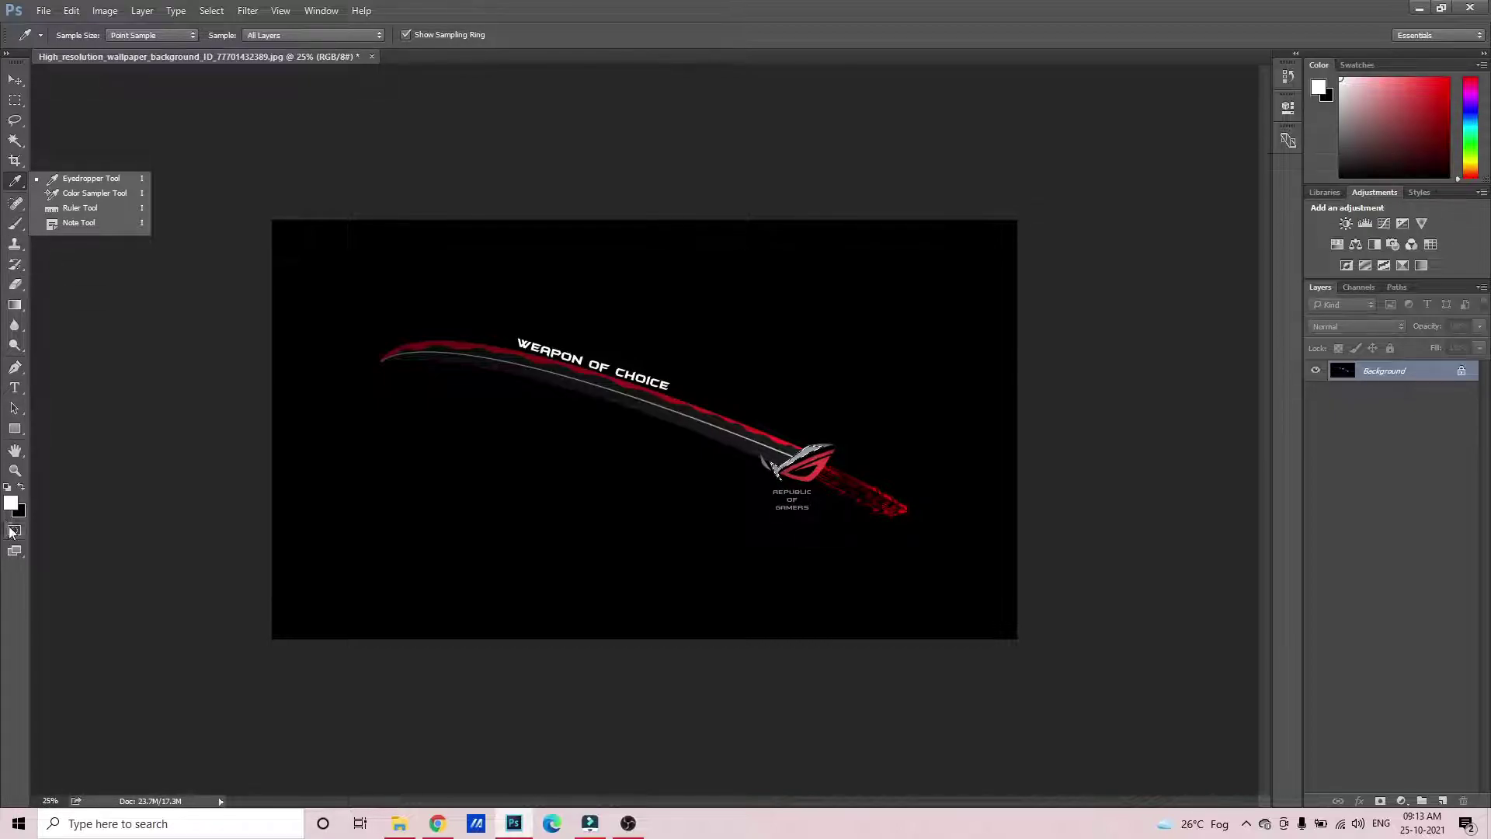
Switch to Full Screen Mode, redo the crop on the sword image, and return to Standard Screen Mode
{"action": "left_click", "coordinate": [15, 551]}
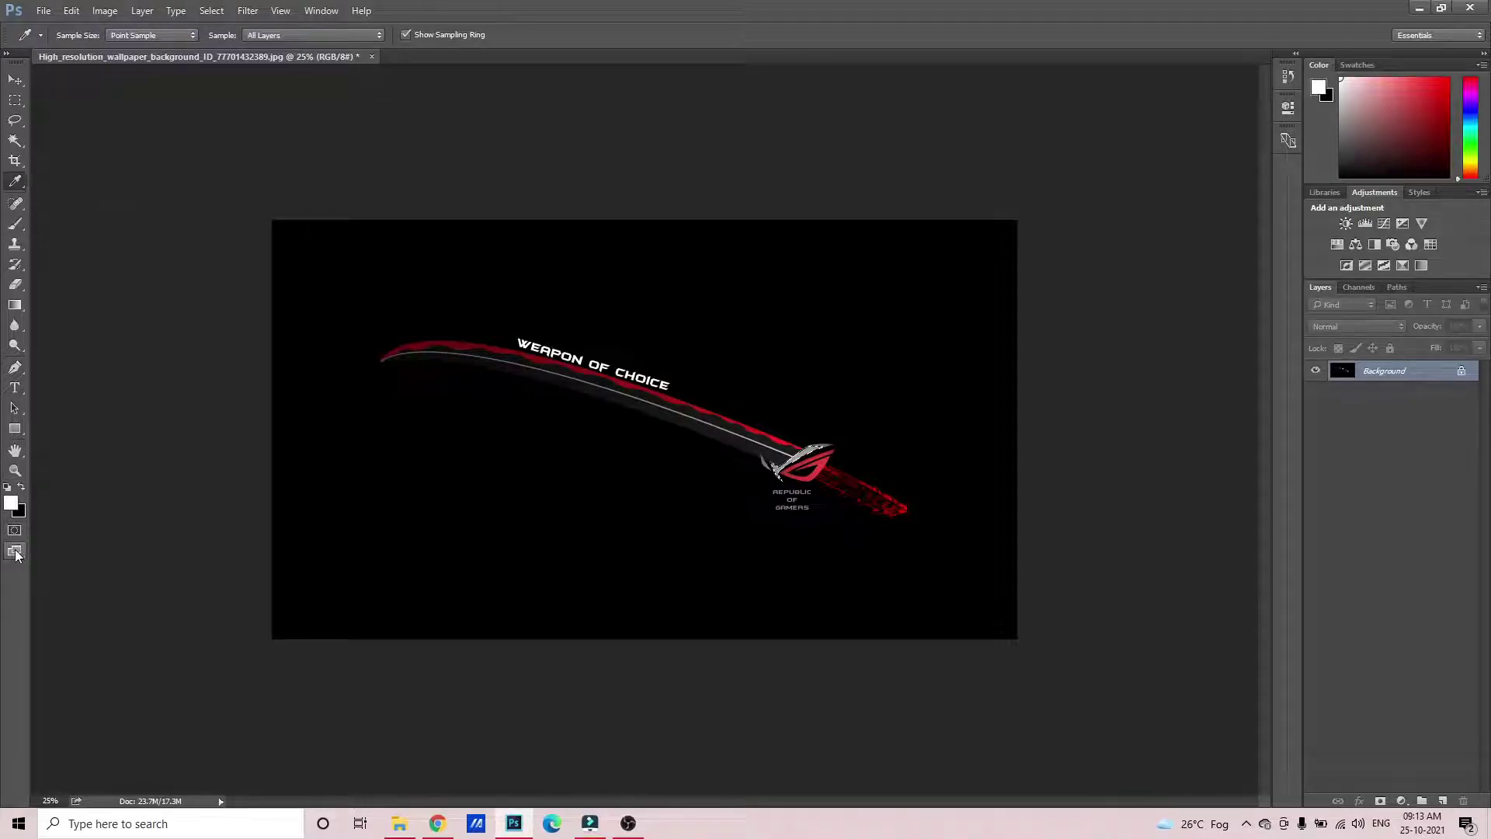
{"action": "left_click", "coordinate": [15, 553]}
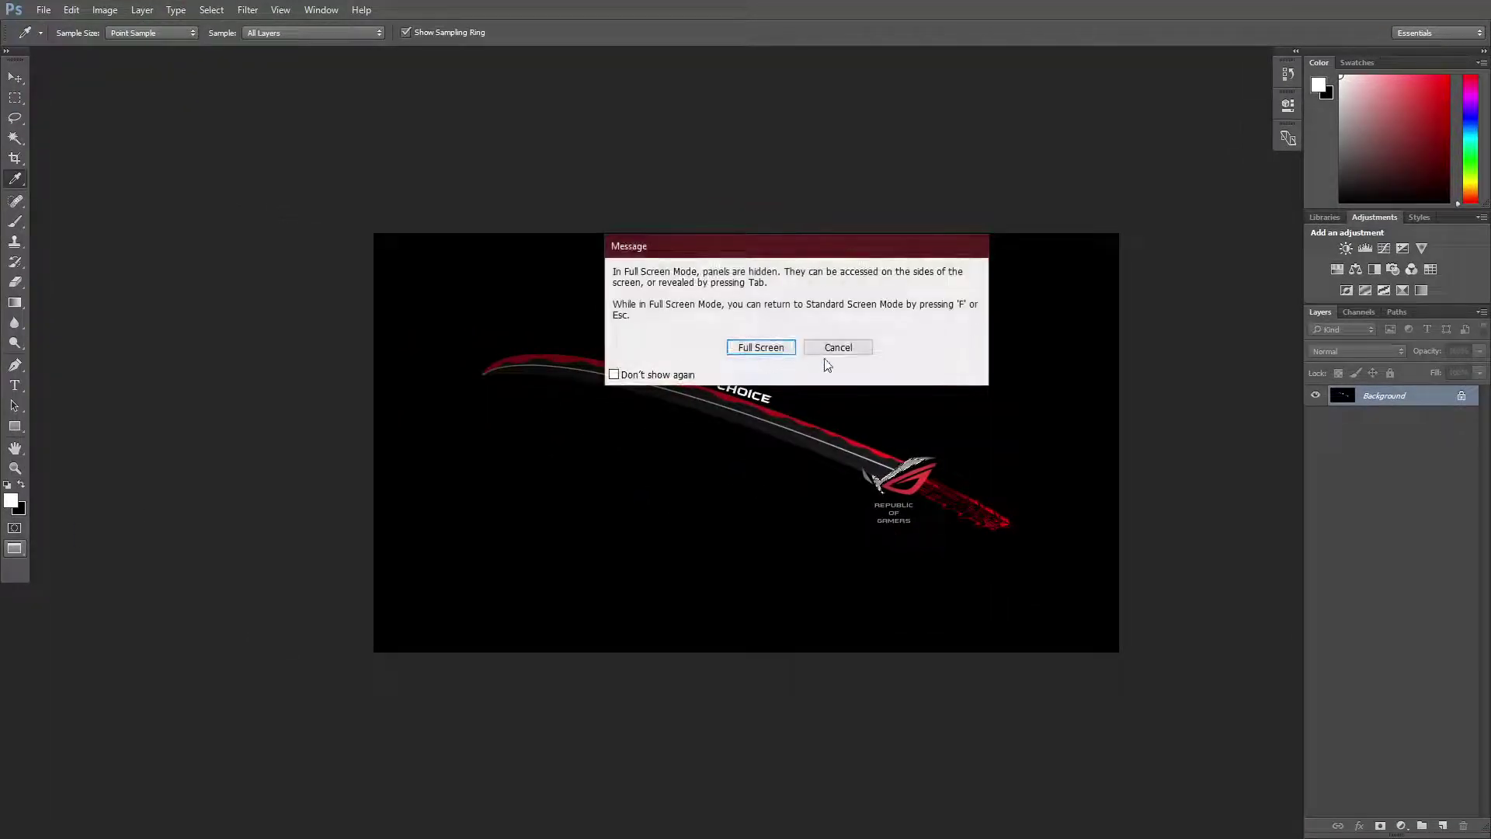
{"action": "left_click", "coordinate": [778, 349]}
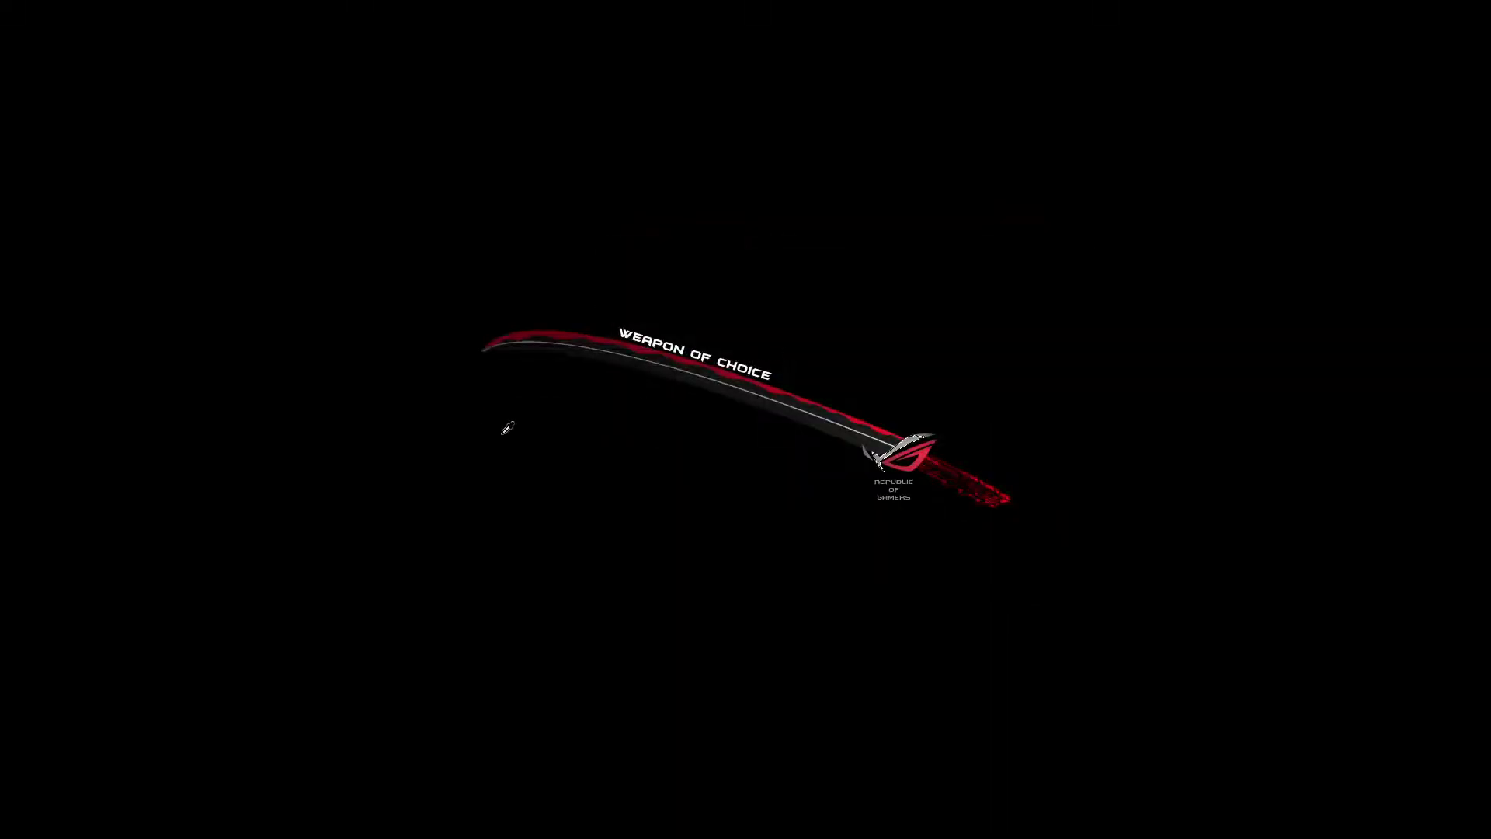
{"action": "key", "text": "ctrl+z"}
{"action": "right_click", "coordinate": [725, 301]}
{"action": "left_click", "coordinate": [688, 232]}
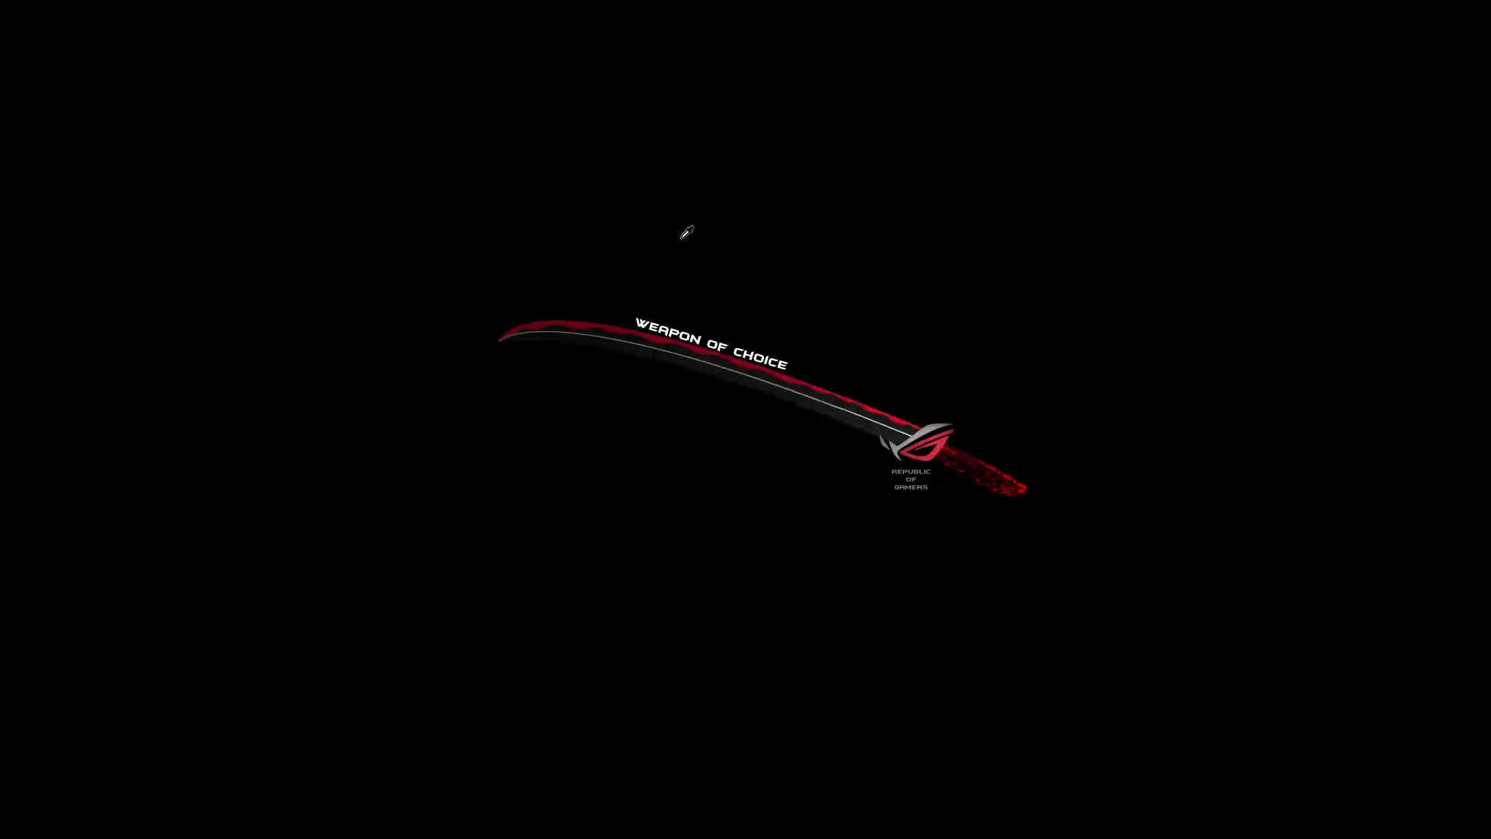
{"action": "key", "text": "Escape"}
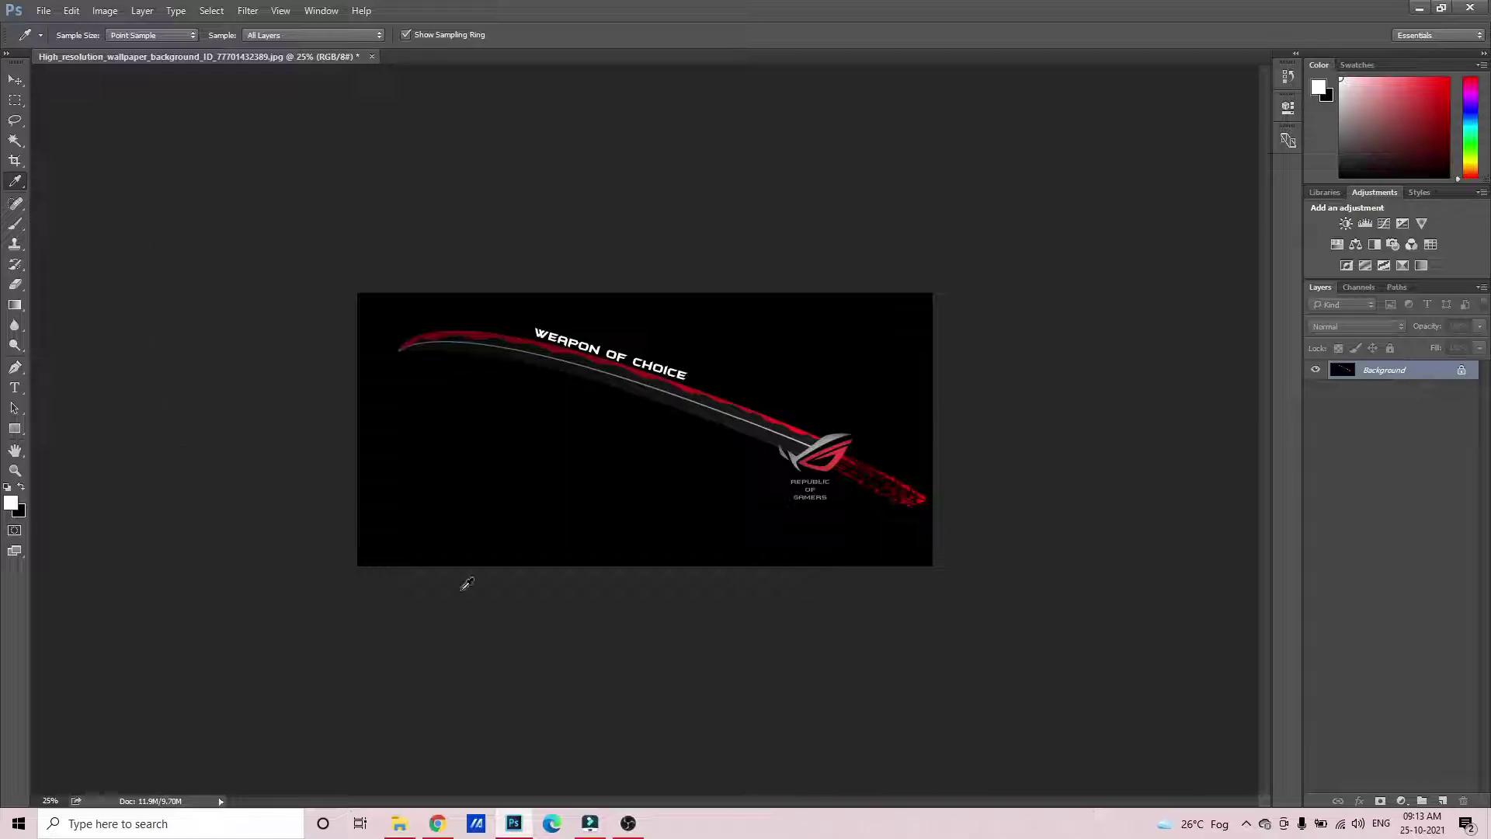
{"action": "left_click", "coordinate": [628, 825]}
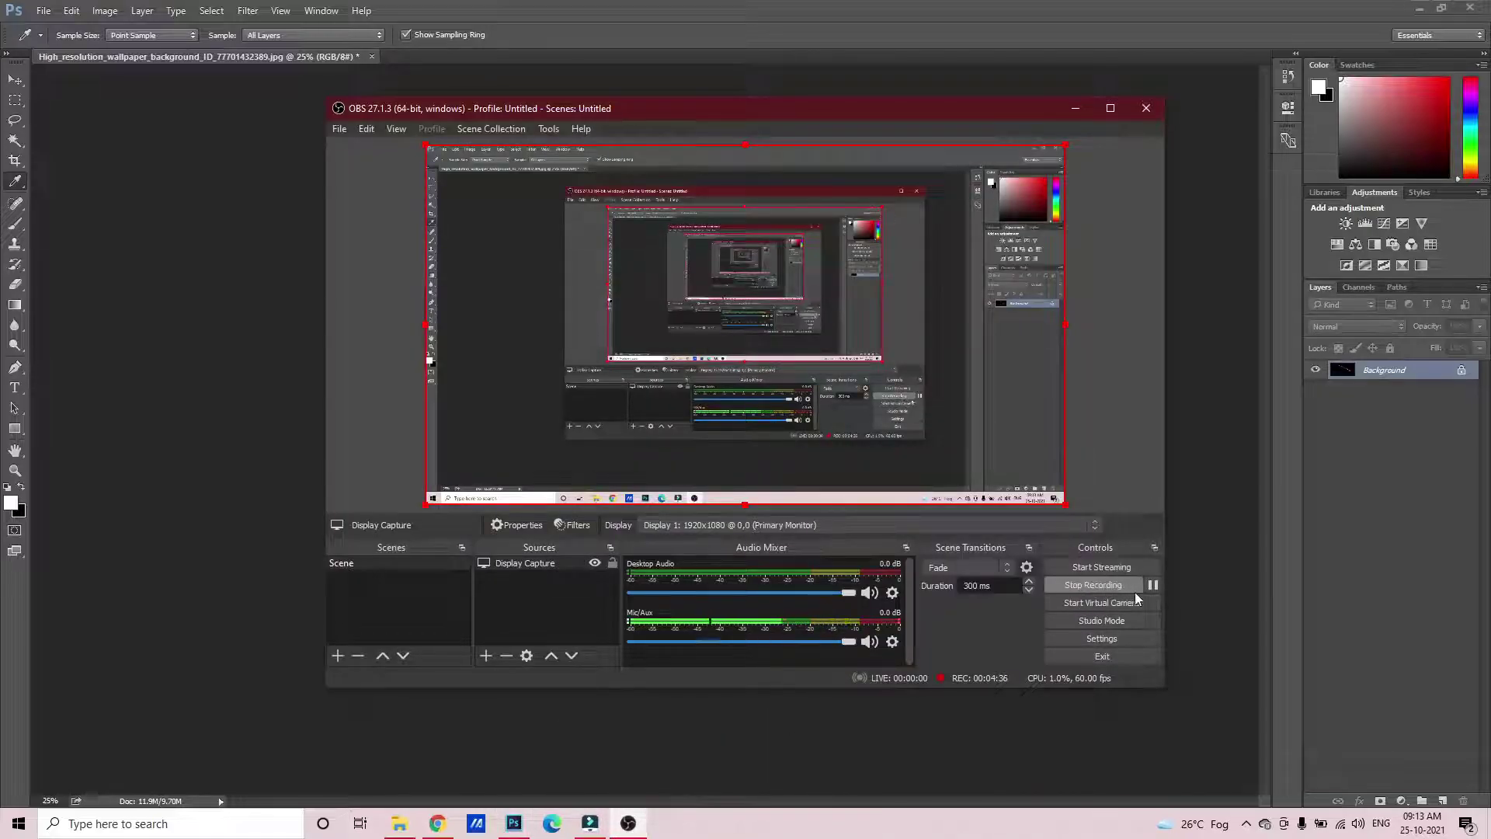
{"action": "left_click", "coordinate": [1153, 585]}
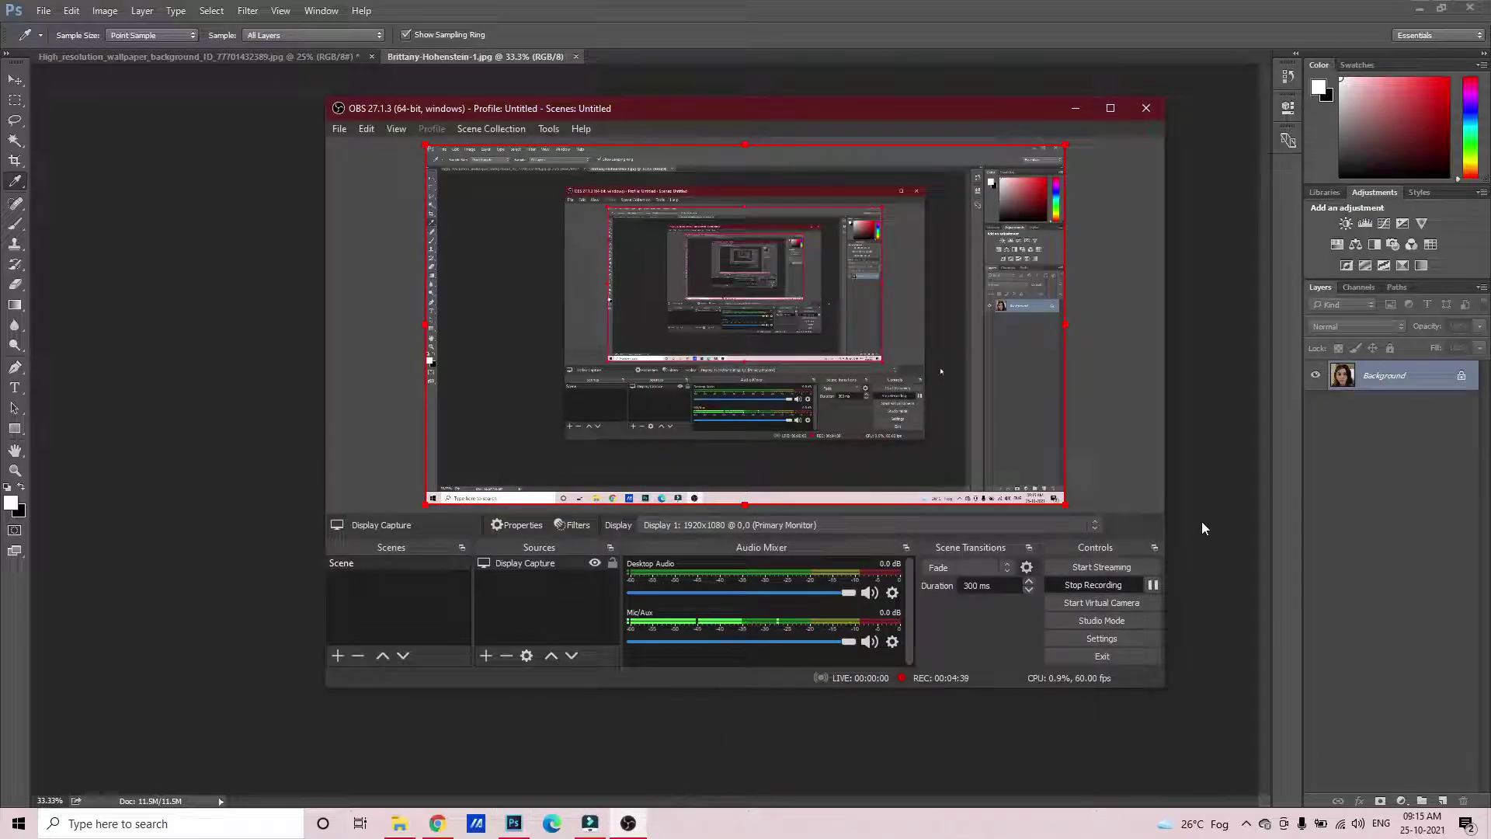
{"action": "left_click", "coordinate": [1202, 522]}
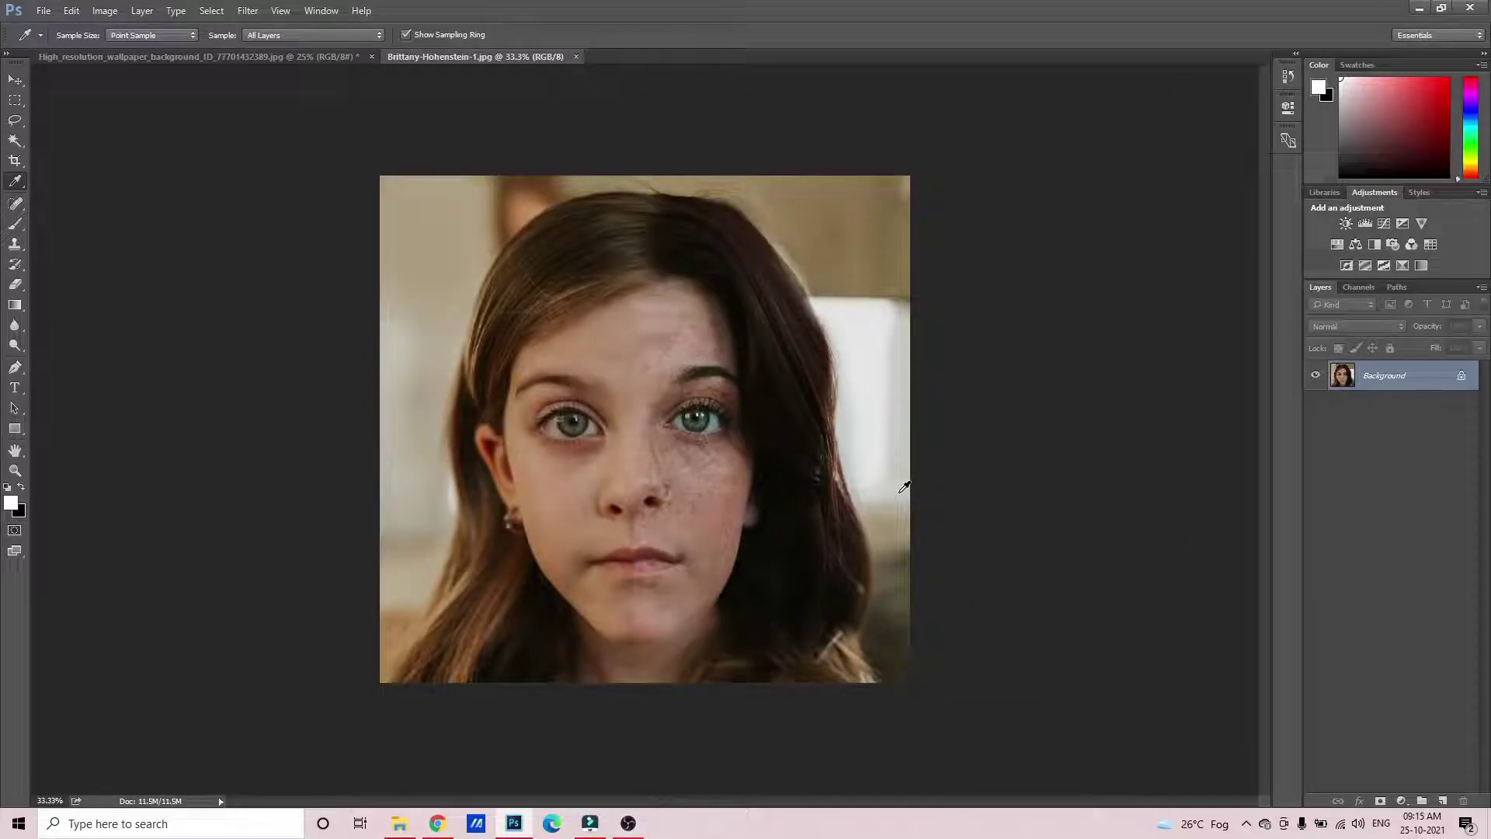
Choose the Spot Healing Brush for the portrait and set its size to 79 px and its hardness to 100%
{"action": "left_click", "coordinate": [15, 471]}
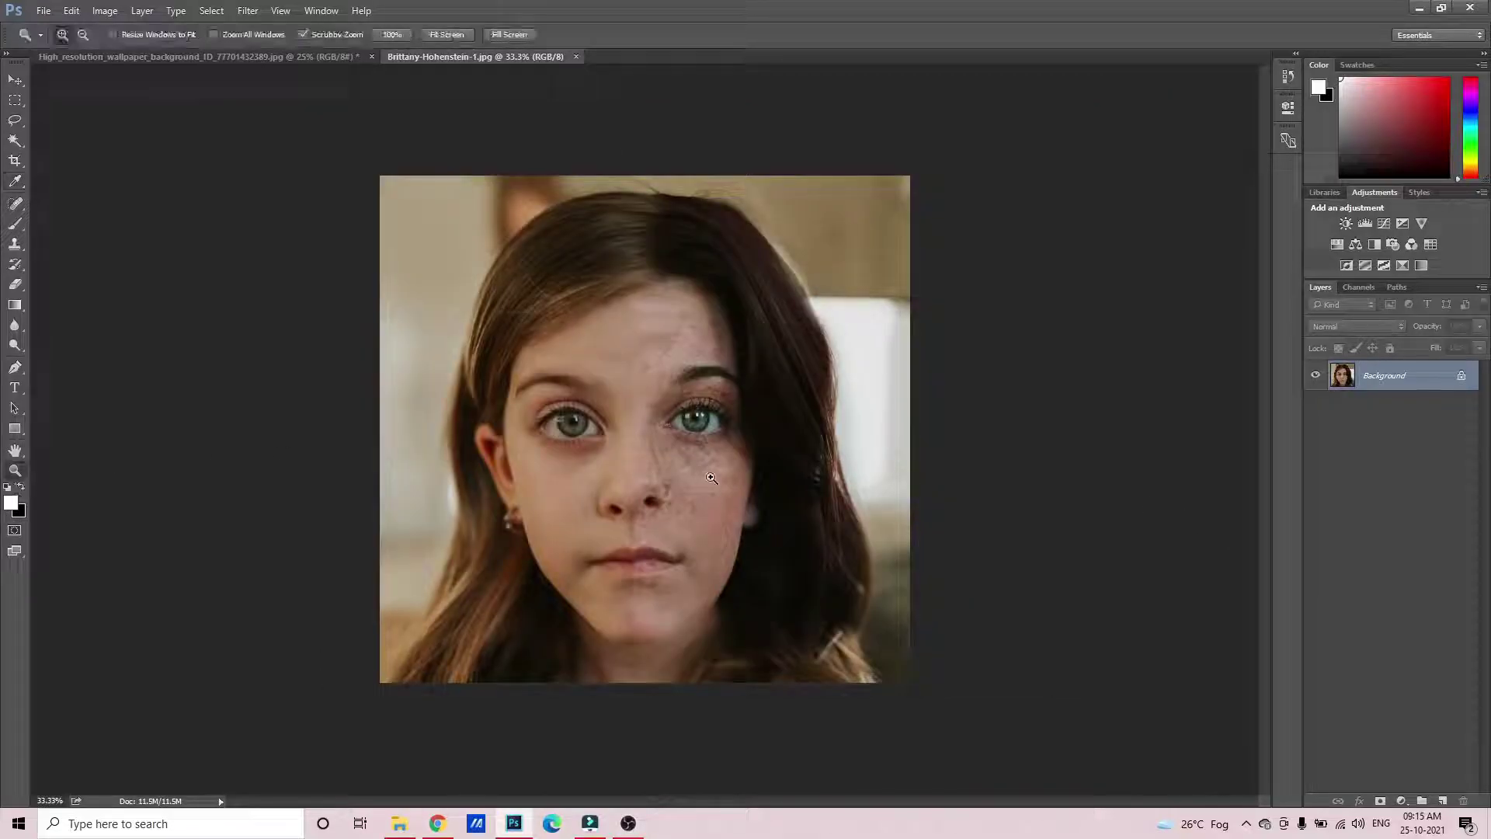
{"action": "left_click", "coordinate": [711, 479]}
{"action": "scroll", "coordinate": [752, 458], "scroll_direction": "down", "scroll_amount": 1}
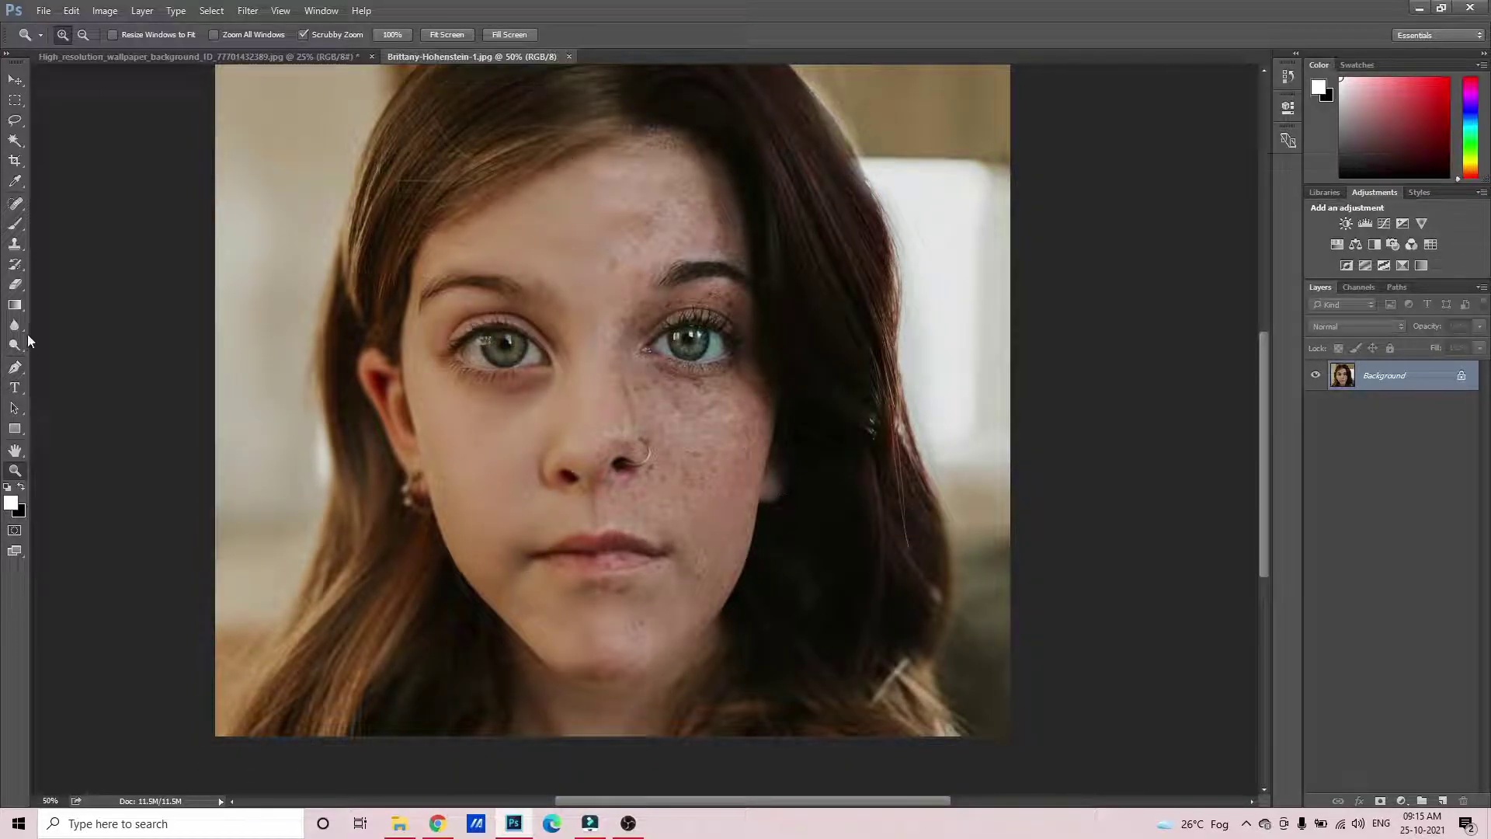
{"action": "left_click", "coordinate": [14, 206]}
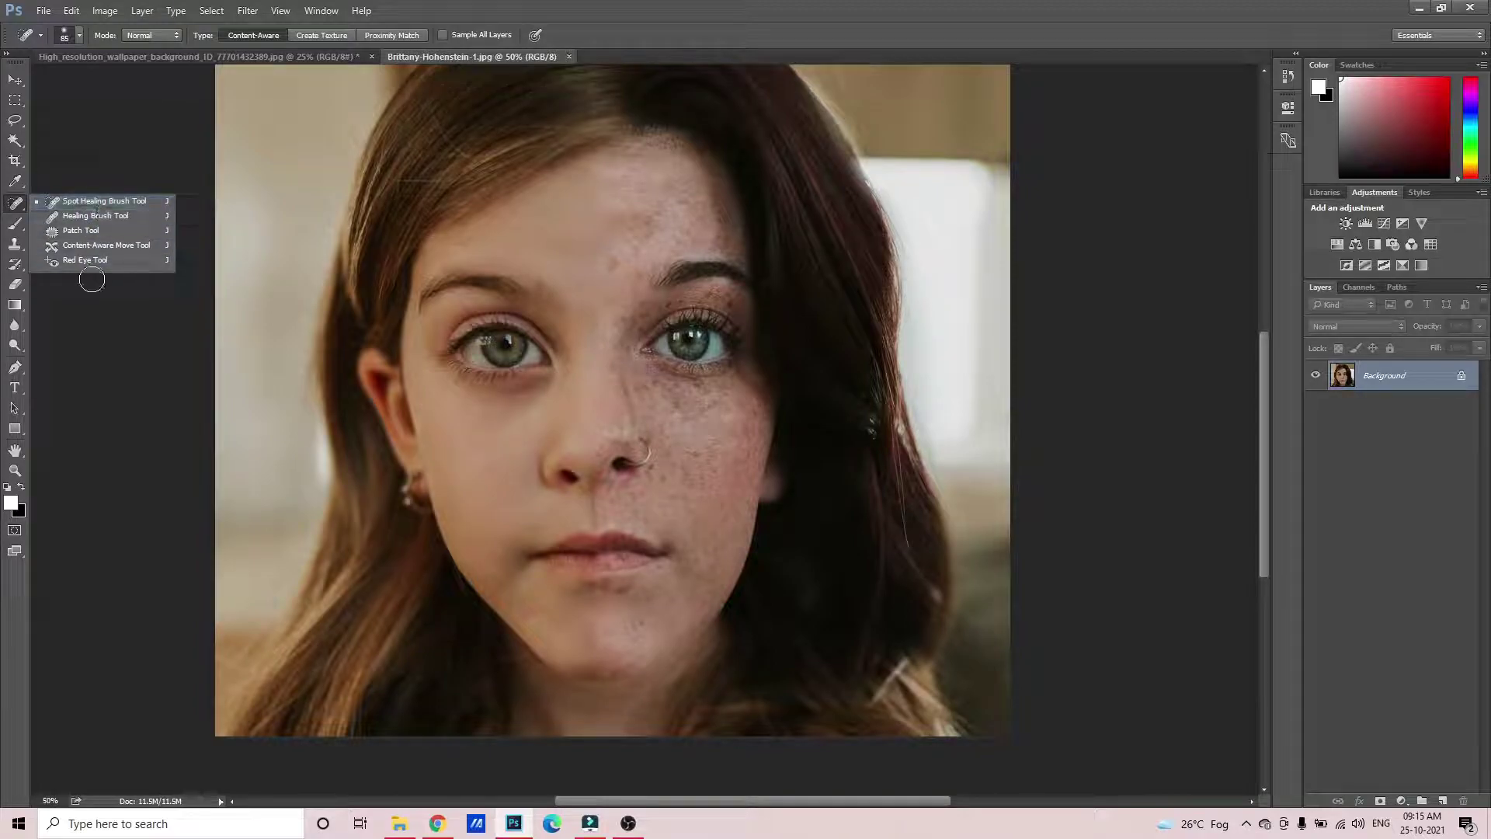
{"action": "left_click", "coordinate": [106, 204]}
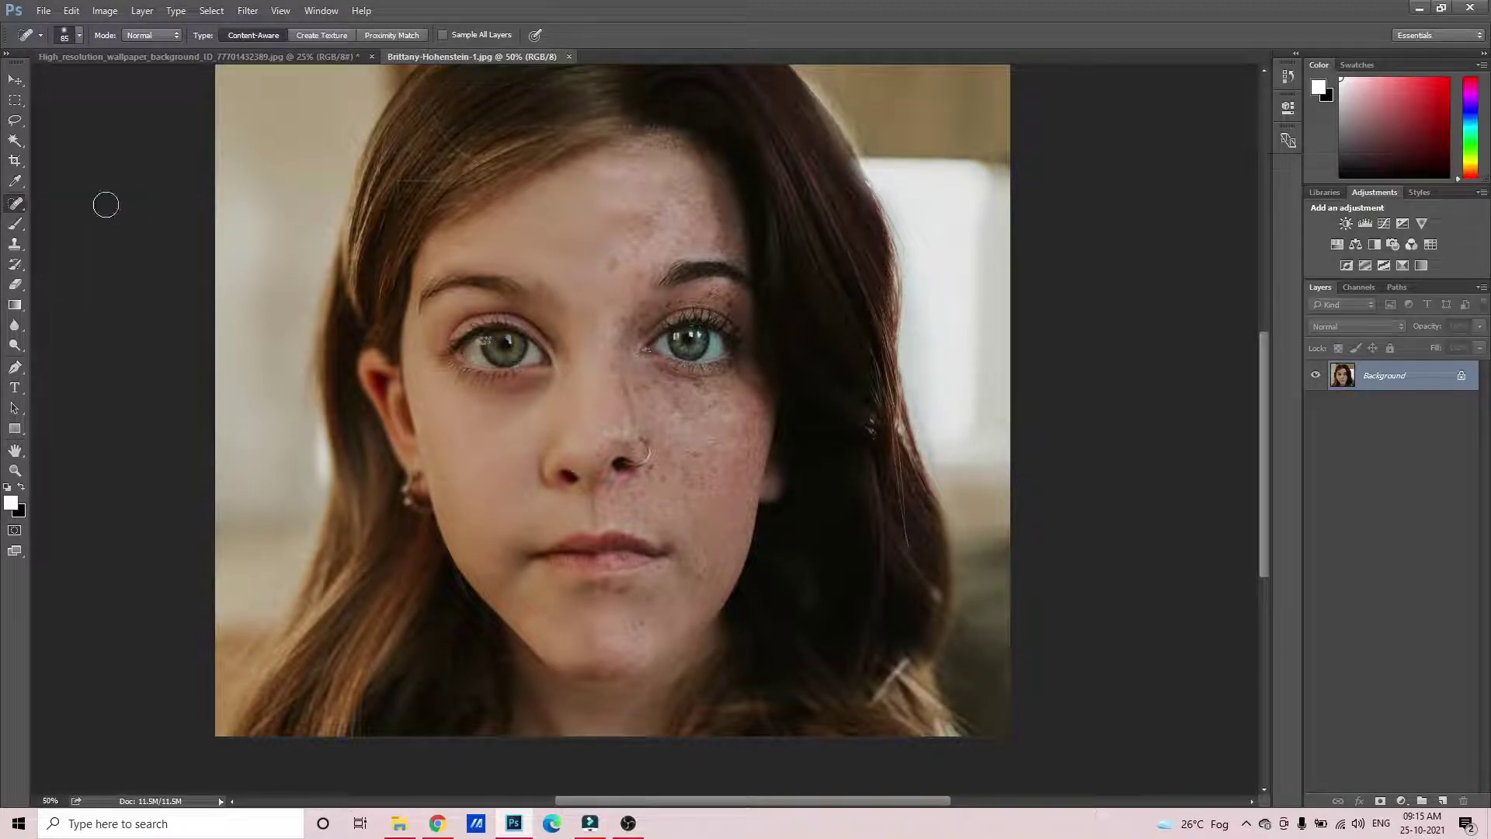
{"action": "right_click", "coordinate": [620, 238]}
{"action": "mouse_move", "coordinate": [703, 271]}
{"action": "left_mouse_down"}
{"action": "mouse_move", "coordinate": [740, 271]}
{"action": "mouse_move", "coordinate": [688, 267]}
{"action": "left_mouse_up"}
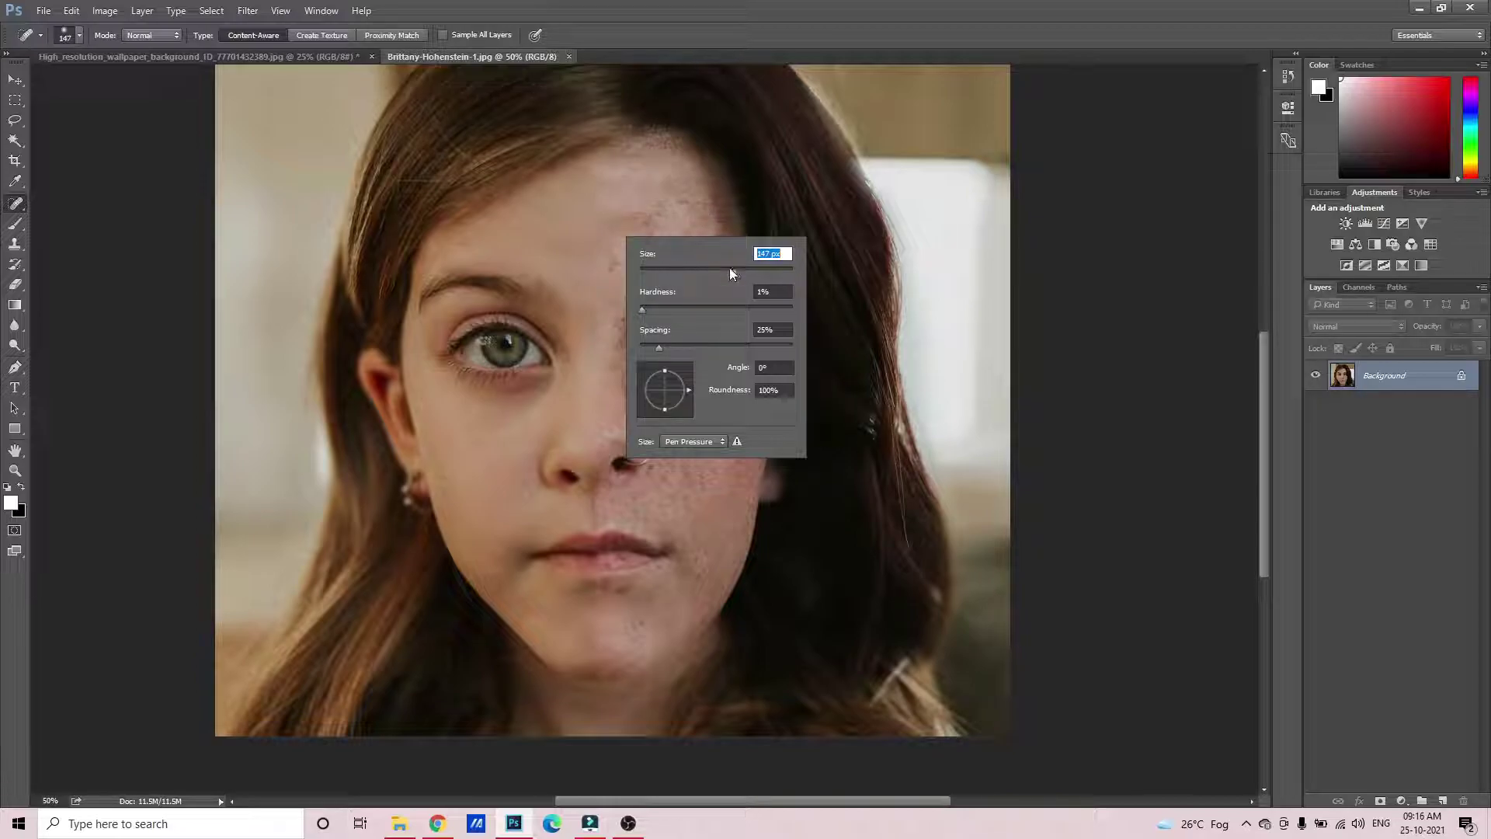
{"action": "mouse_move", "coordinate": [730, 272]}
{"action": "left_mouse_down"}
{"action": "mouse_move", "coordinate": [699, 271]}
{"action": "mouse_move", "coordinate": [700, 311]}
{"action": "mouse_move", "coordinate": [678, 310]}
{"action": "left_mouse_up"}
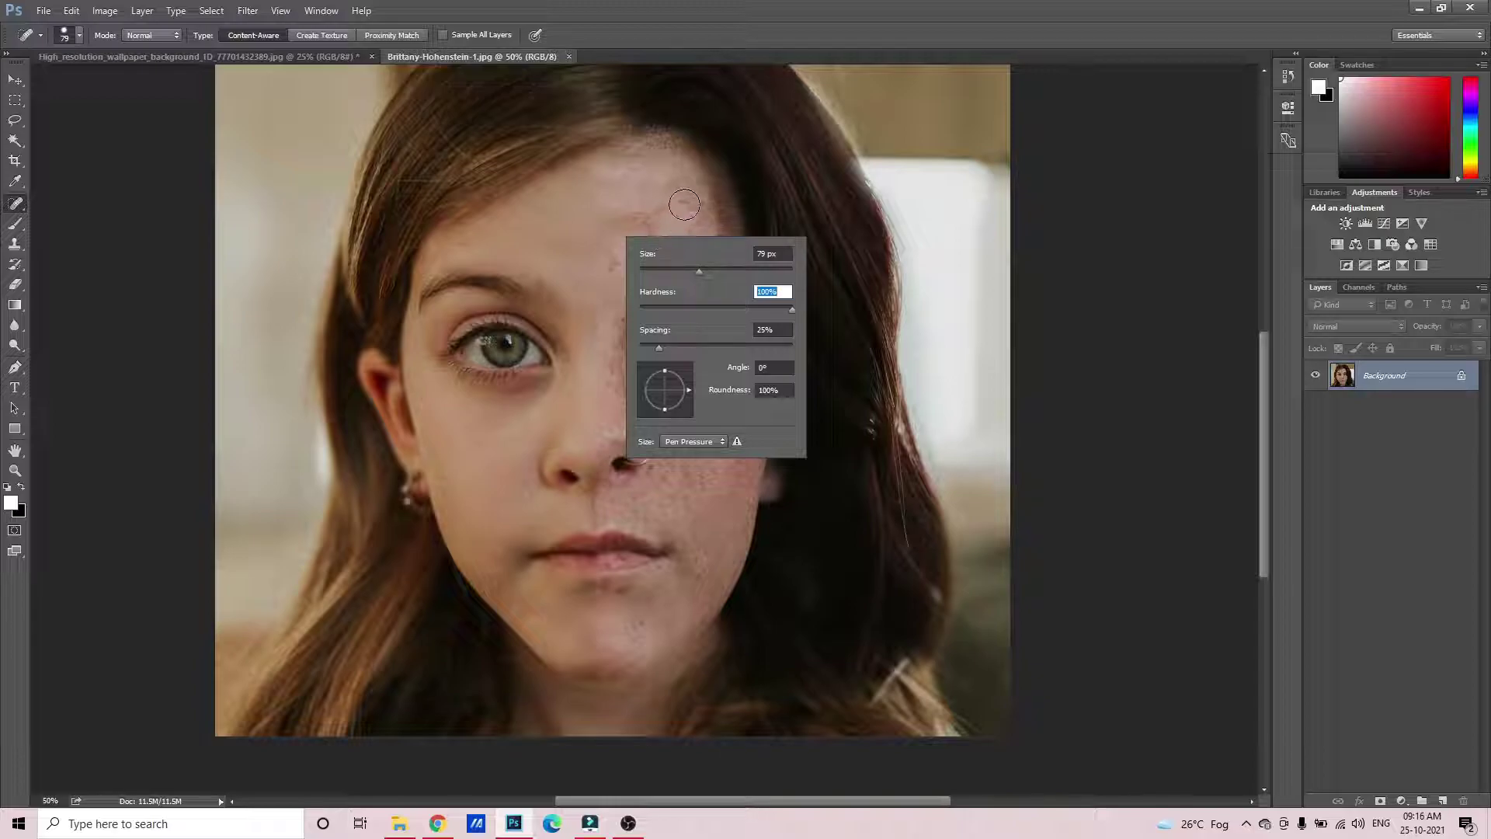
{"action": "left_click", "coordinate": [1076, 220]}
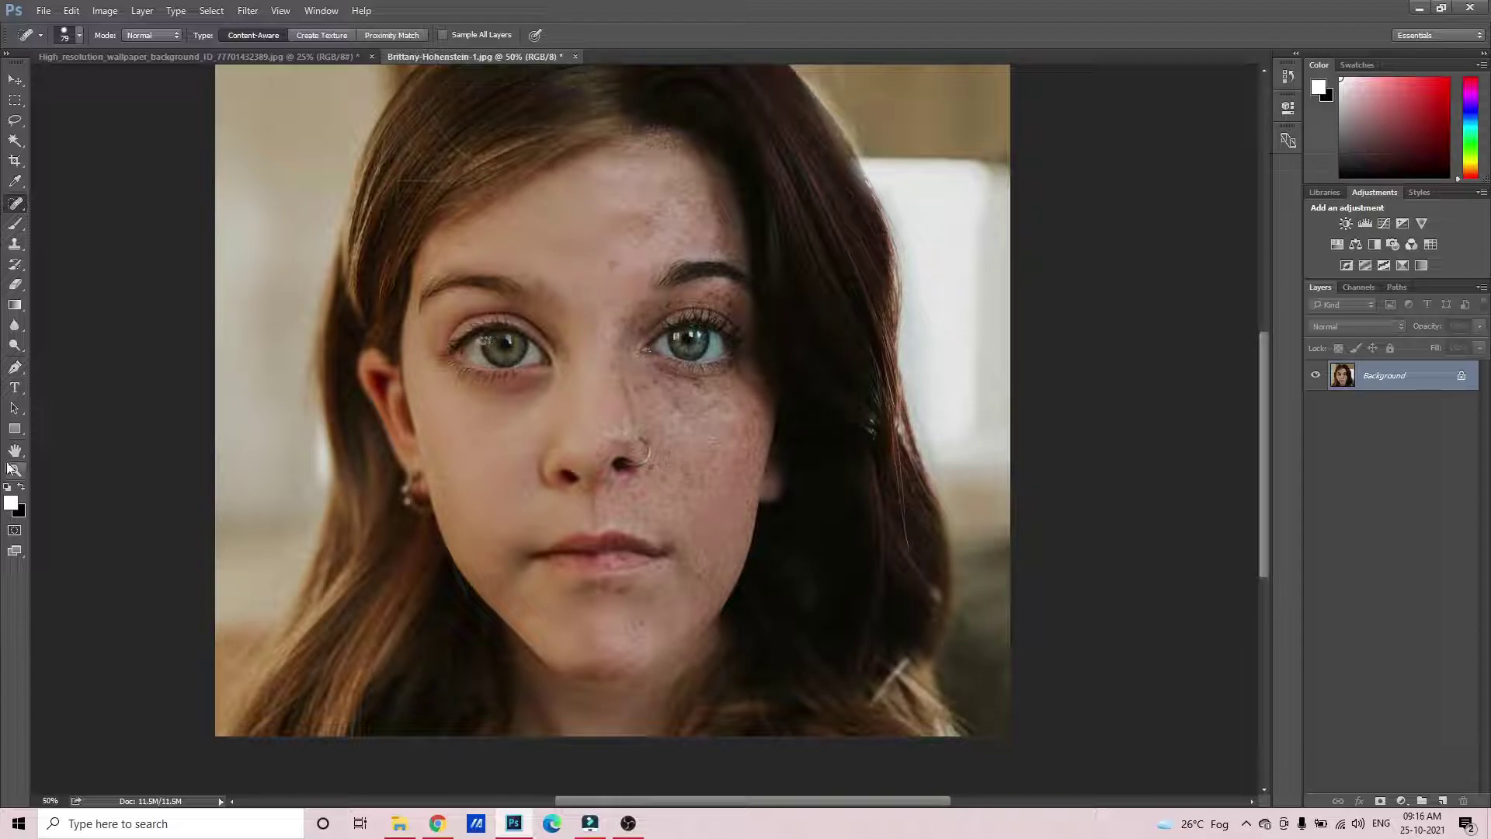
Set the Spot Healing Brush size to 48 px for close work around the portrait's eyes and eyebrows
{"action": "key", "text": "z"}
{"action": "left_click", "coordinate": [623, 267]}
{"action": "left_click", "coordinate": [624, 267]}
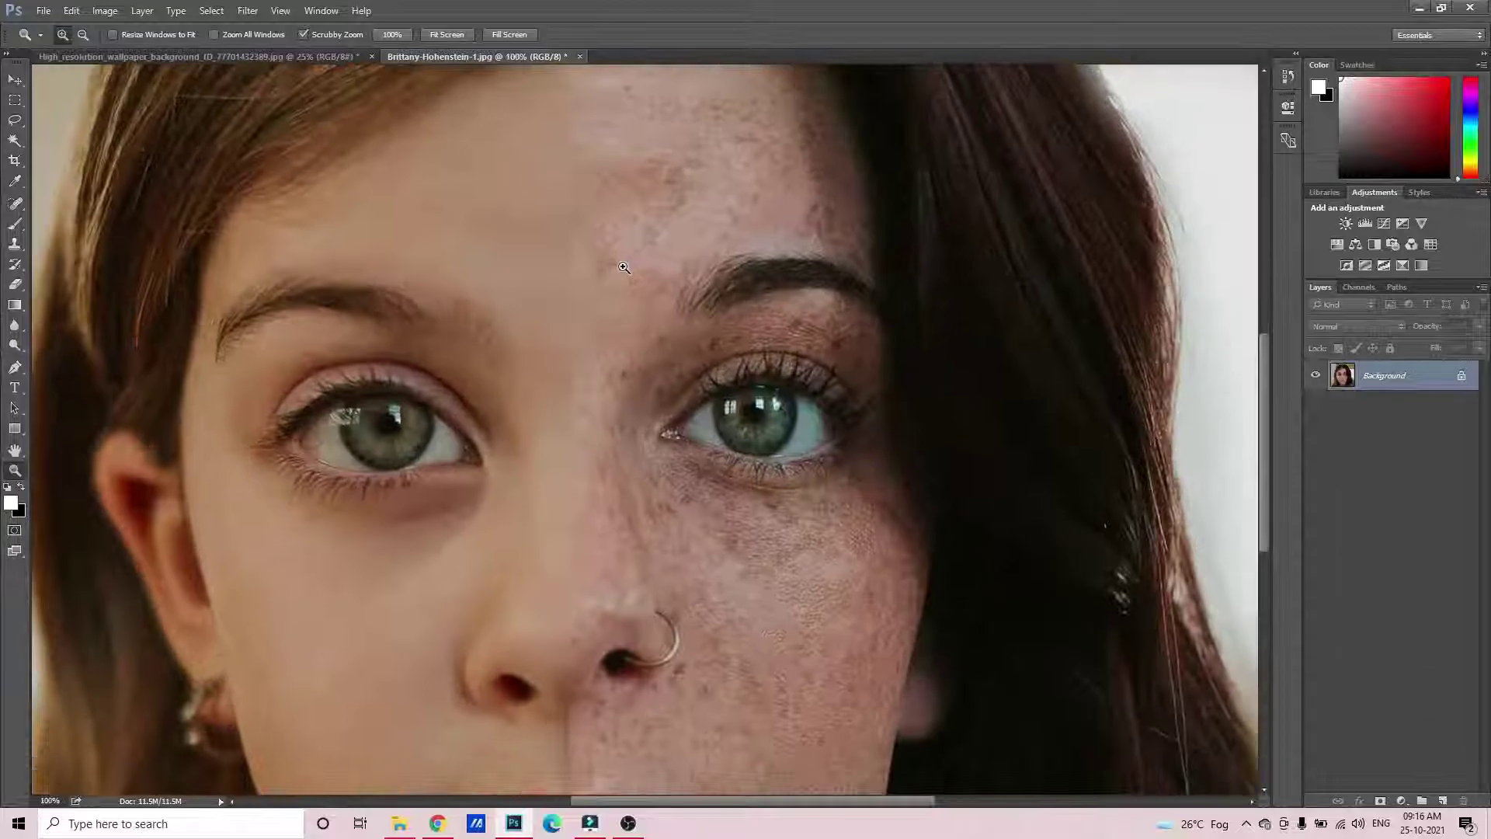
{"action": "left_click", "coordinate": [623, 267]}
{"action": "left_click_drag", "start_coordinate": [664, 265], "coordinate": [508, 259]}
{"action": "left_click_drag", "start_coordinate": [15, 202], "coordinate": [63, 205]}
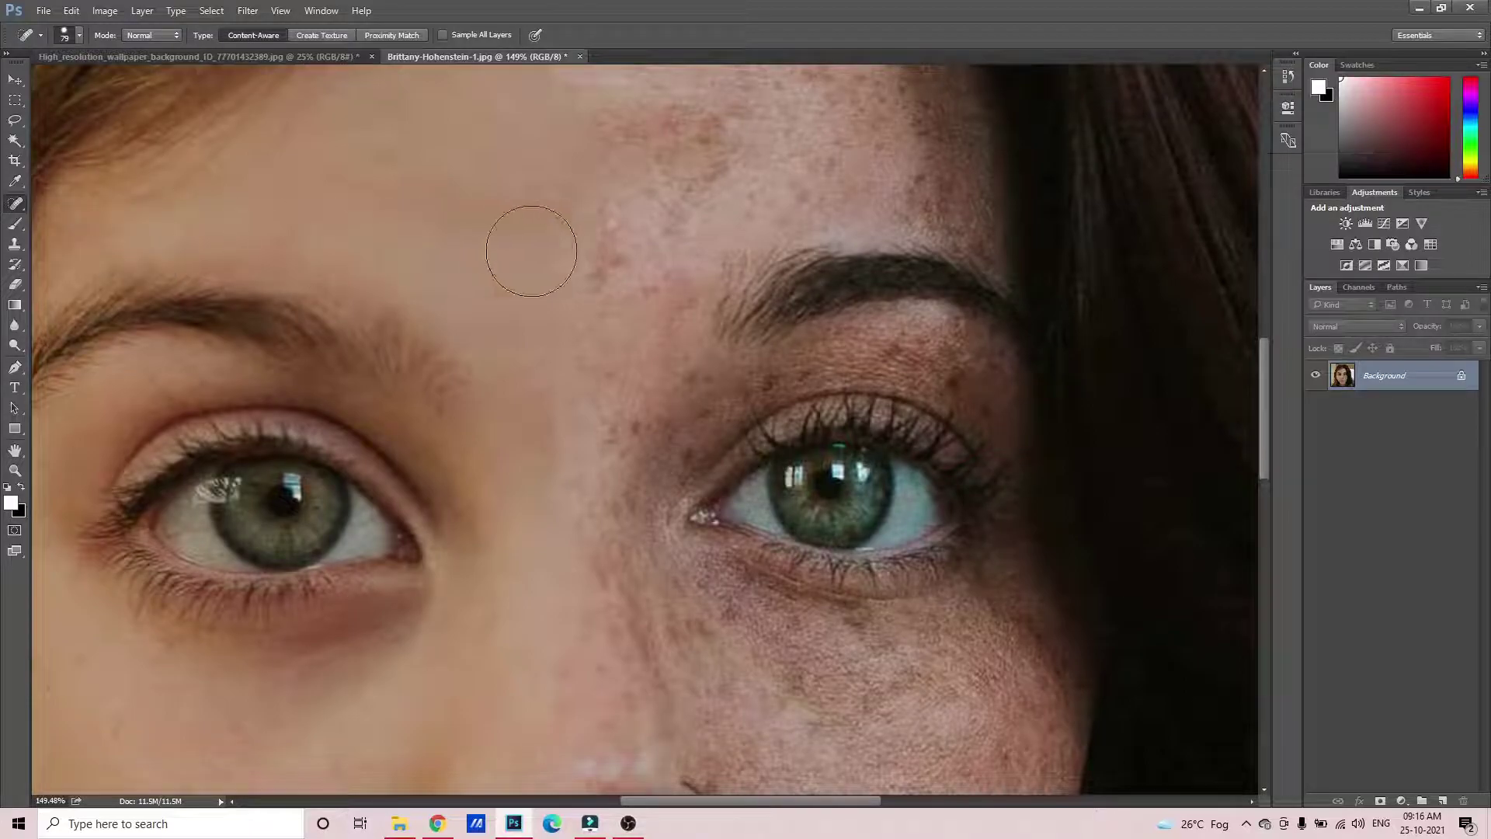
{"action": "right_click", "coordinate": [654, 289]}
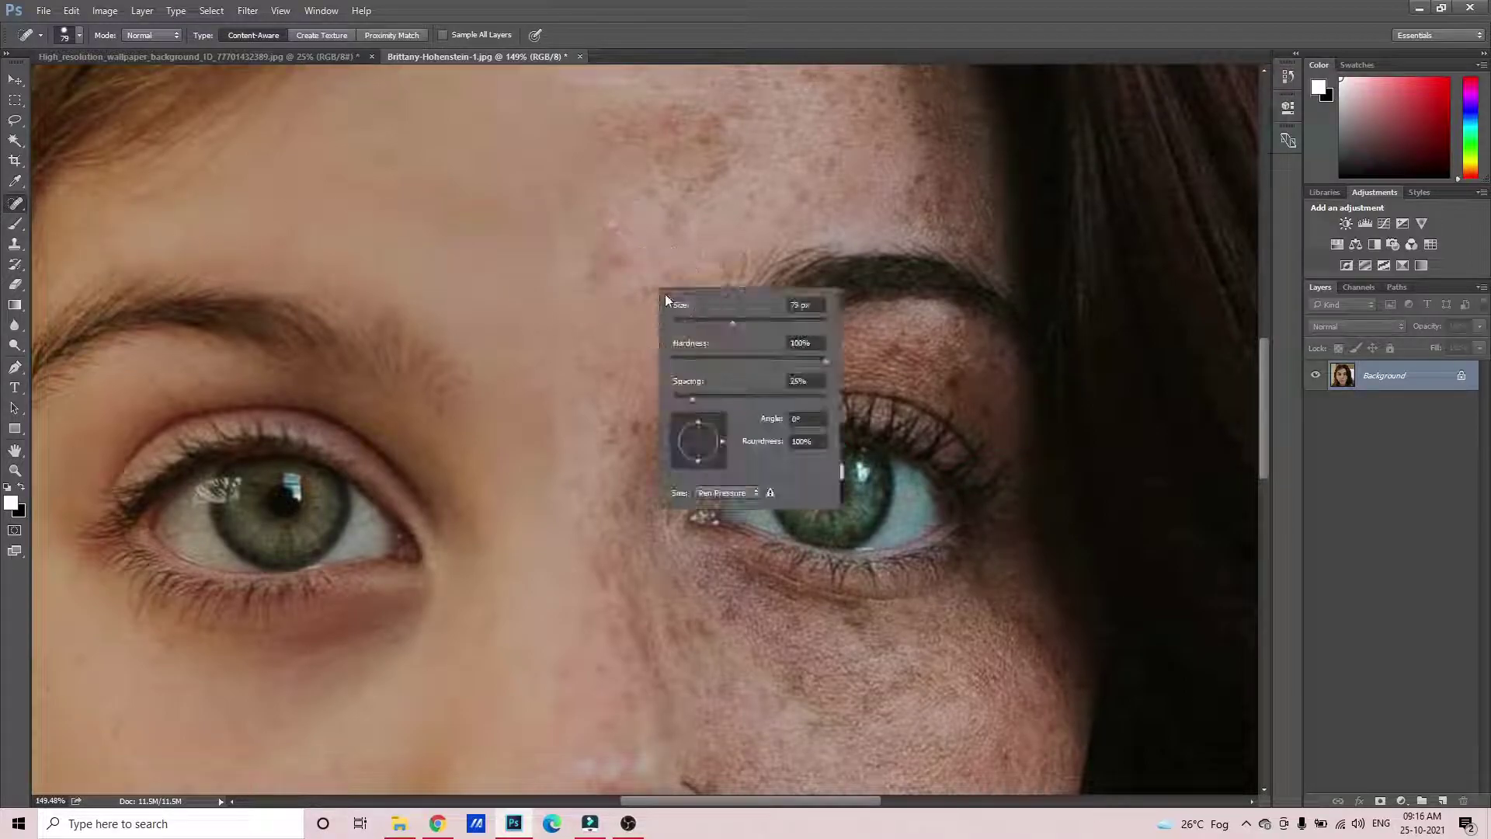
{"action": "left_click_drag", "start_coordinate": [714, 322], "coordinate": [710, 322]}
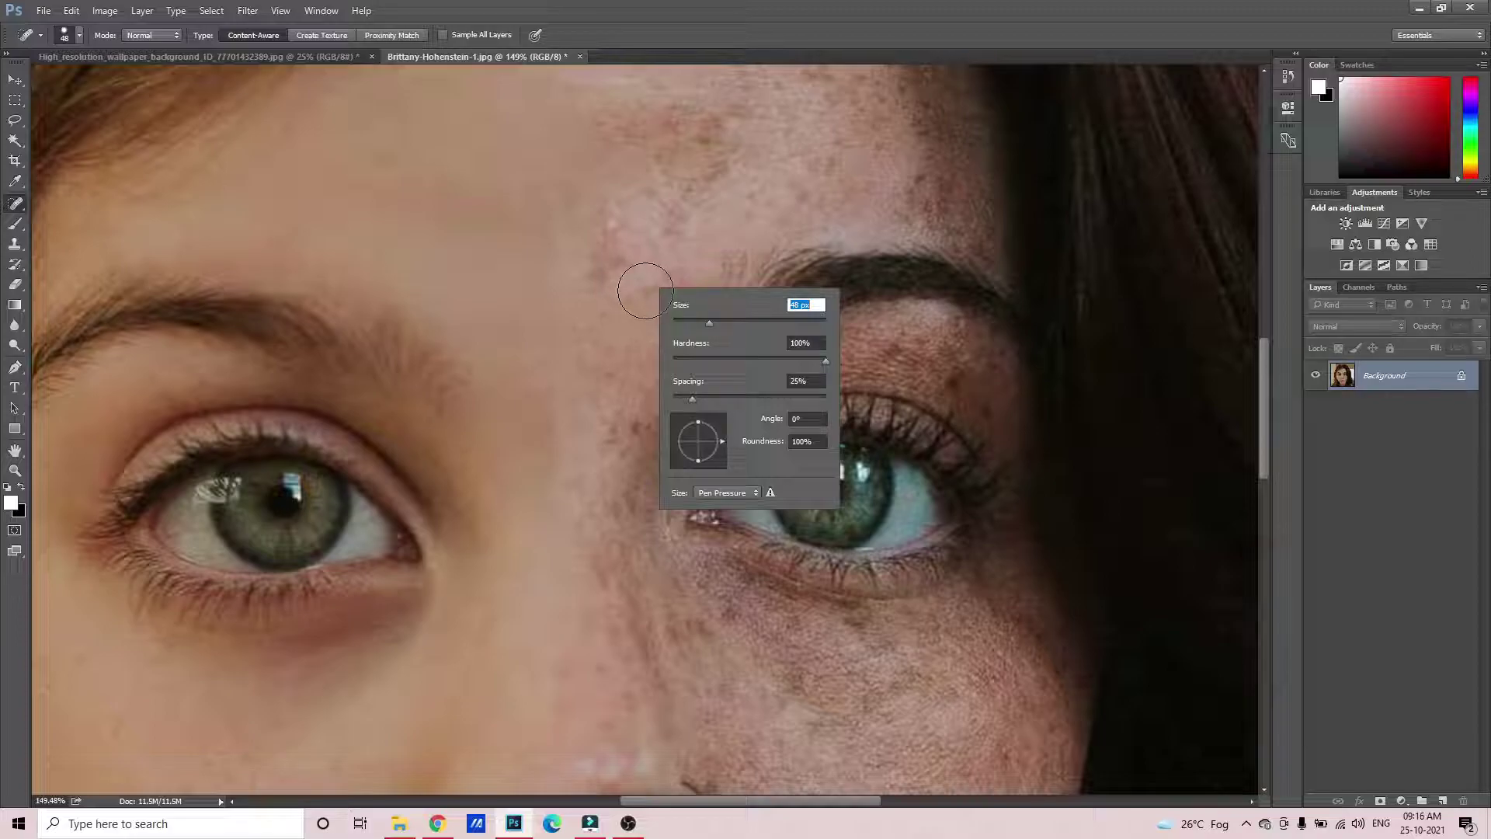
Heal the freckles between the eyebrows and just above them with the Spot Healing Brush
{"action": "left_click", "coordinate": [645, 291]}
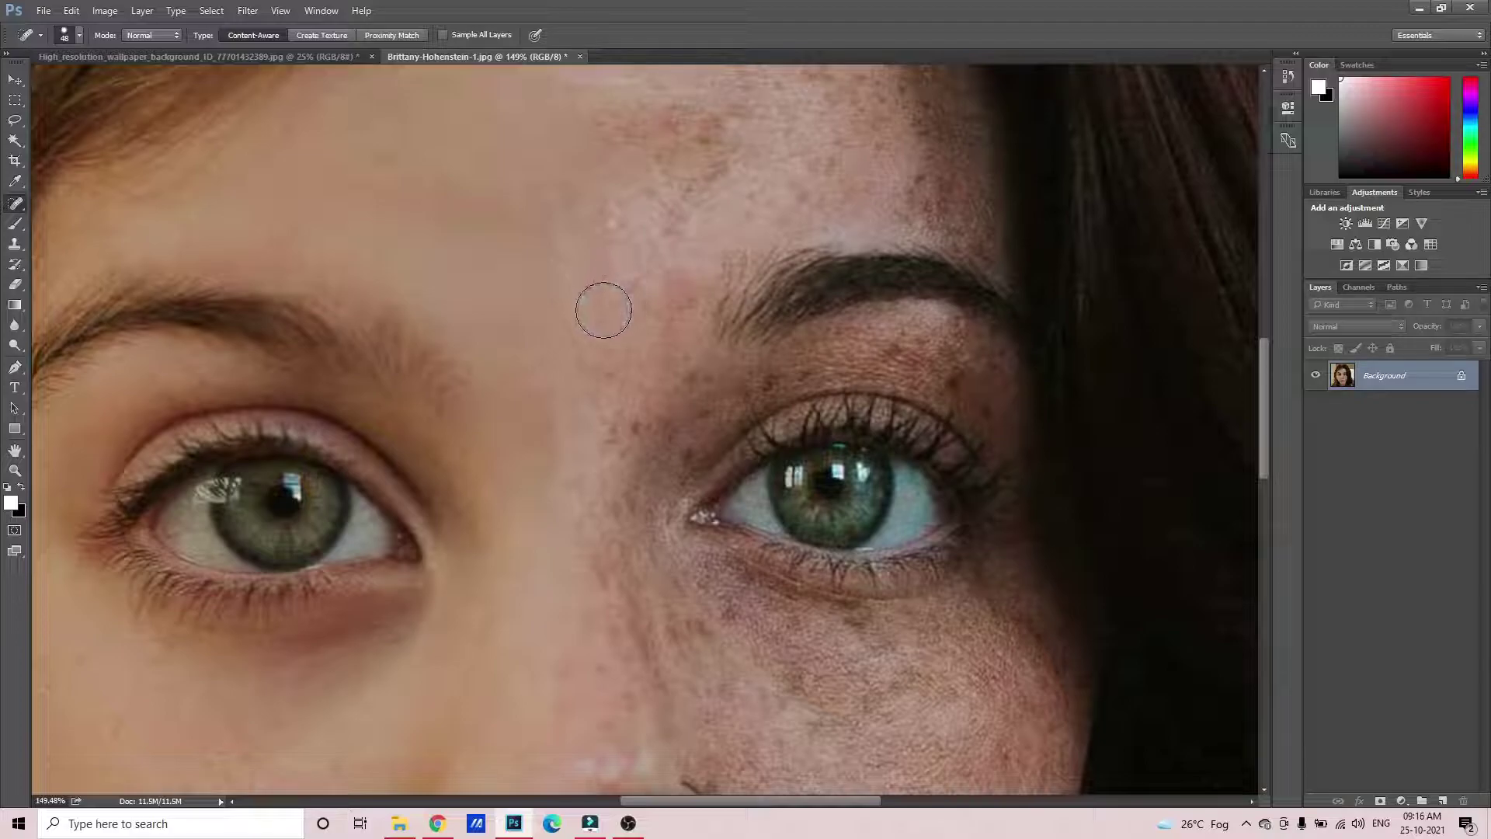
{"action": "left_click", "coordinate": [656, 231]}
{"action": "left_click", "coordinate": [668, 217]}
{"action": "left_click", "coordinate": [650, 200]}
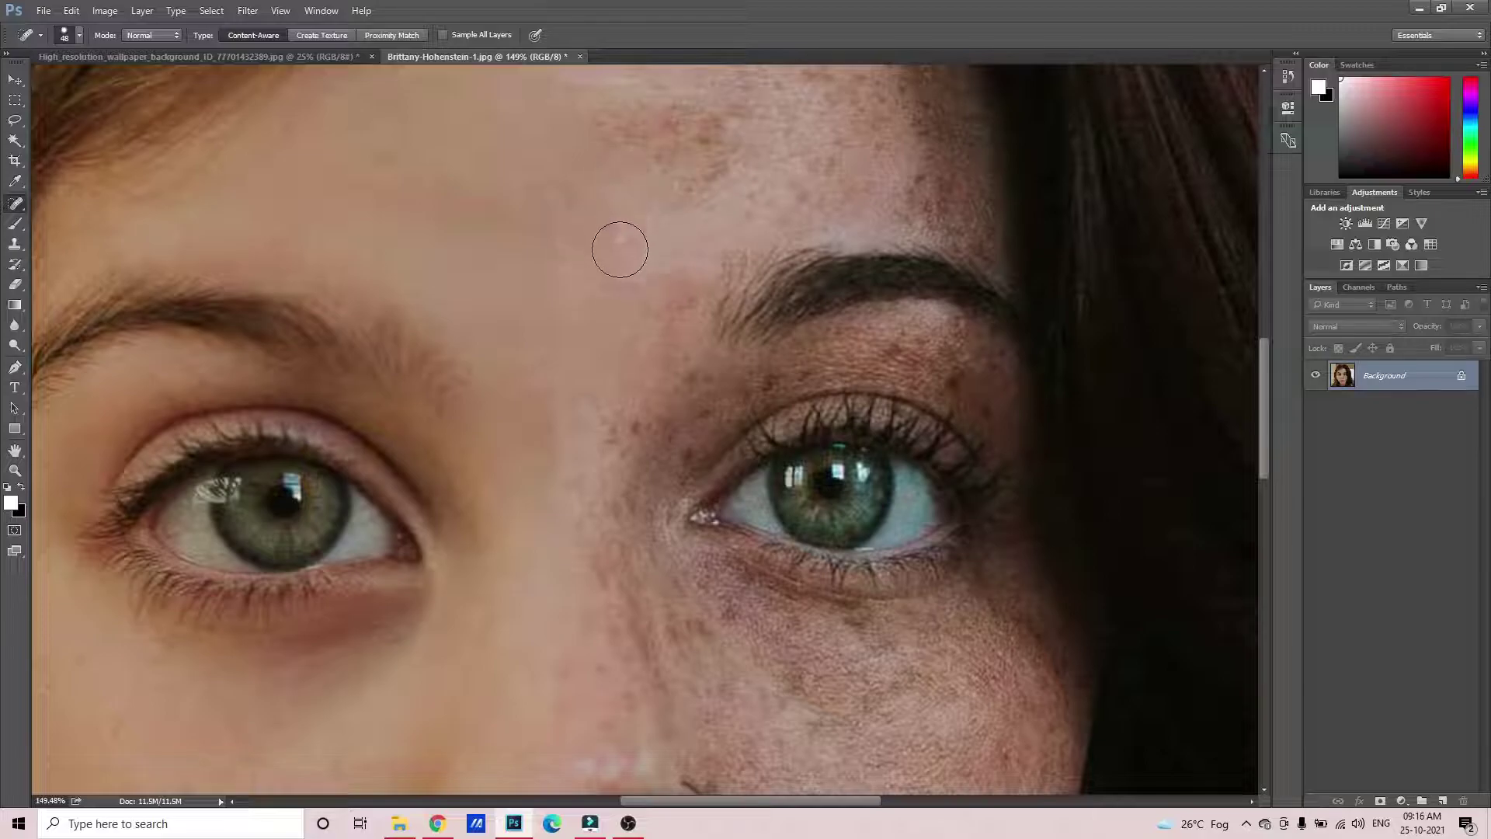
Heal the spots between the nose bridge and the inner corner of the eye on the freckled side
{"action": "left_click", "coordinate": [639, 429]}
{"action": "left_click", "coordinate": [687, 408]}
{"action": "left_click", "coordinate": [691, 386]}
{"action": "left_click", "coordinate": [659, 422]}
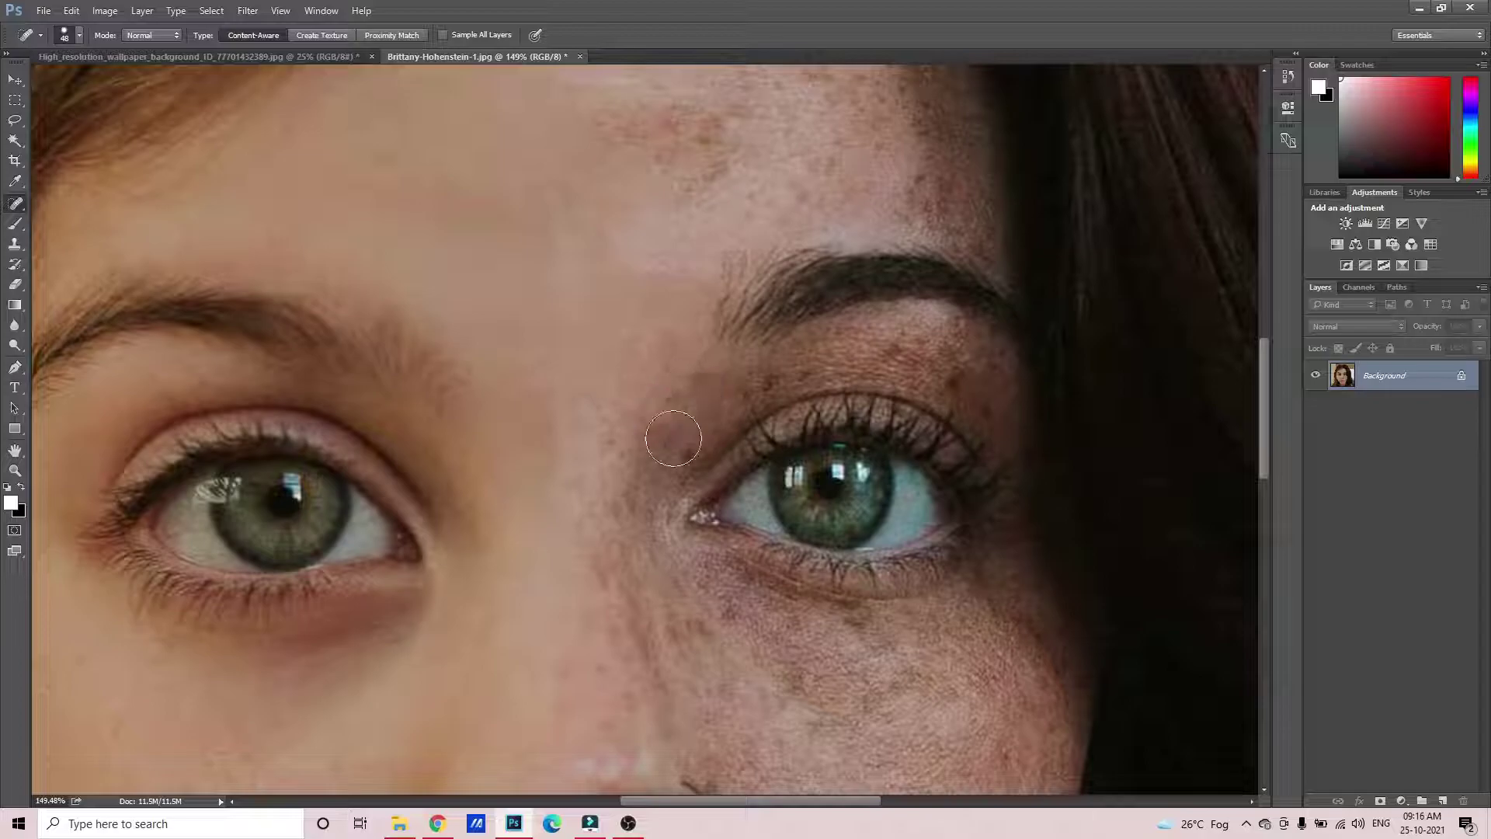
{"action": "left_click", "coordinate": [703, 416]}
Heal the freckles on the upper eyelid, between the lashes and the eyebrow of the freckled side
{"action": "left_click", "coordinate": [800, 376]}
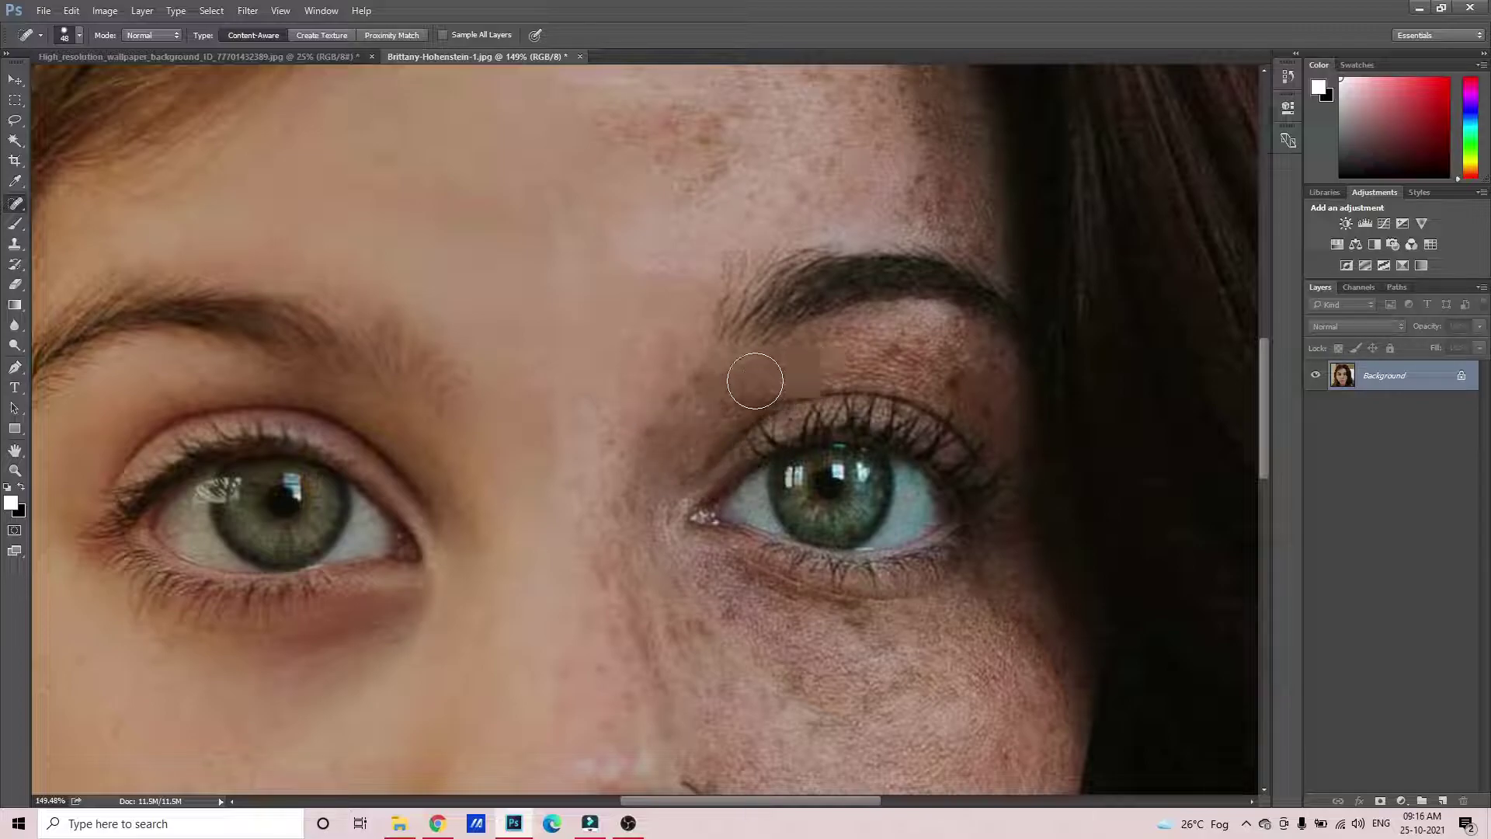
{"action": "left_click", "coordinate": [855, 364]}
{"action": "left_click", "coordinate": [876, 342]}
{"action": "left_click", "coordinate": [940, 366]}
{"action": "left_click", "coordinate": [968, 396]}
{"action": "left_click", "coordinate": [909, 337]}
Heal the freckles on the forehead above the dark eyebrow, from near the hairline toward the forehead's centre
{"action": "left_click", "coordinate": [935, 207]}
{"action": "left_click", "coordinate": [924, 184]}
{"action": "left_click", "coordinate": [952, 199]}
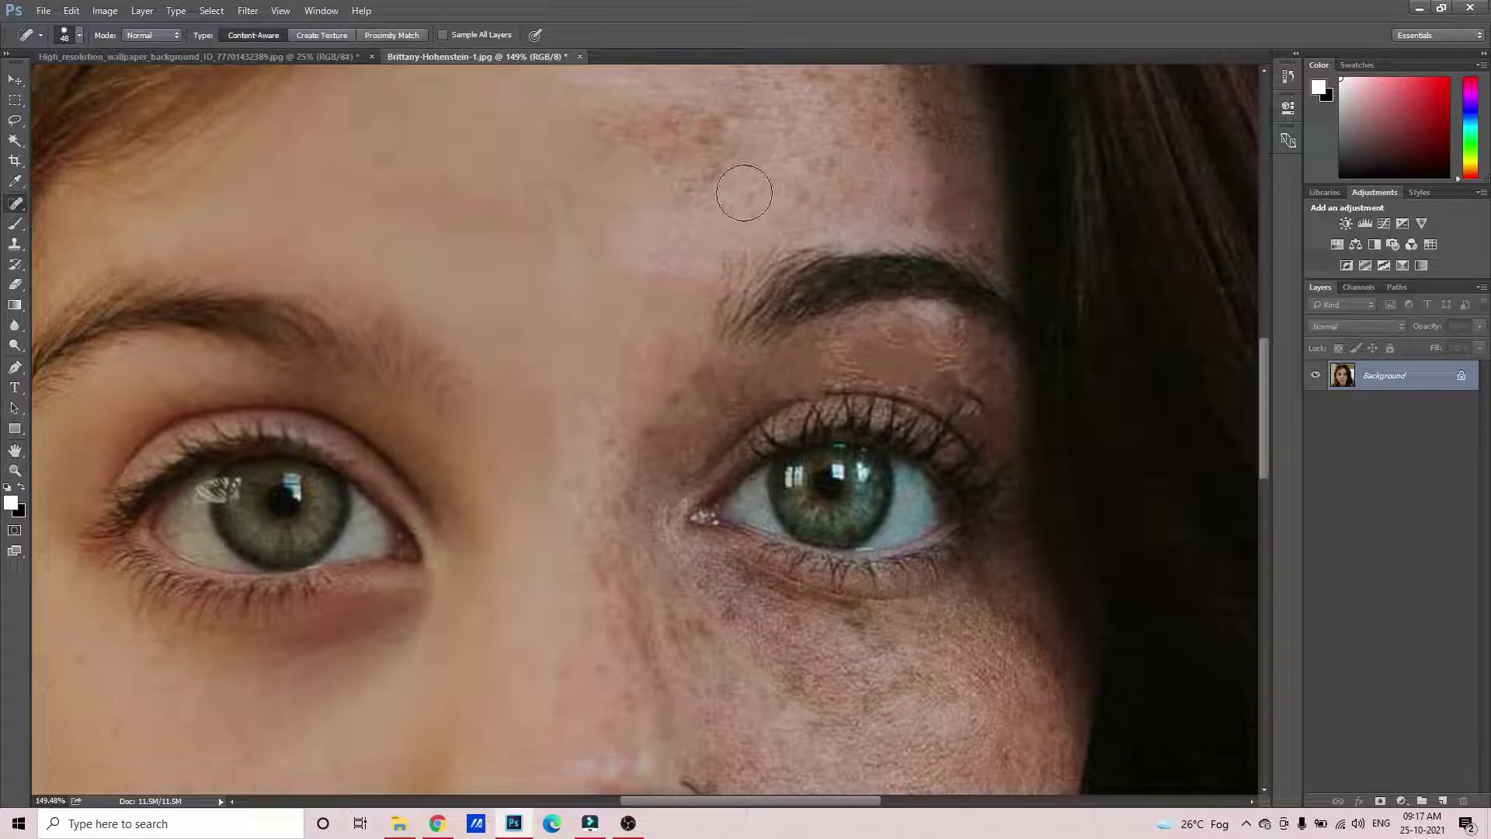
{"action": "left_click_drag", "start_coordinate": [749, 211], "coordinate": [795, 192]}
{"action": "left_click", "coordinate": [709, 163]}
{"action": "left_click_drag", "start_coordinate": [660, 147], "coordinate": [622, 124]}
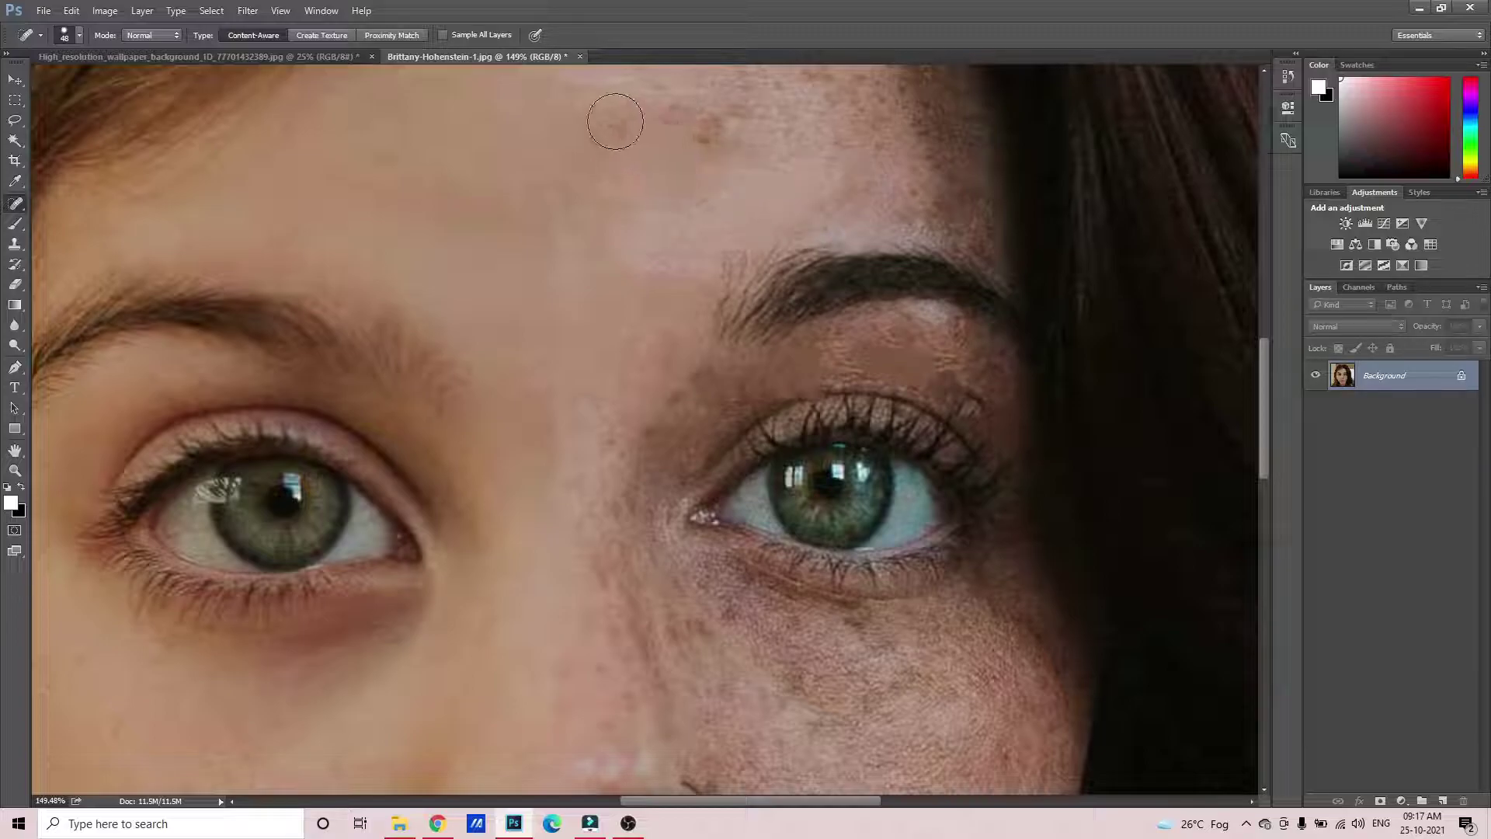
{"action": "left_click", "coordinate": [729, 127]}
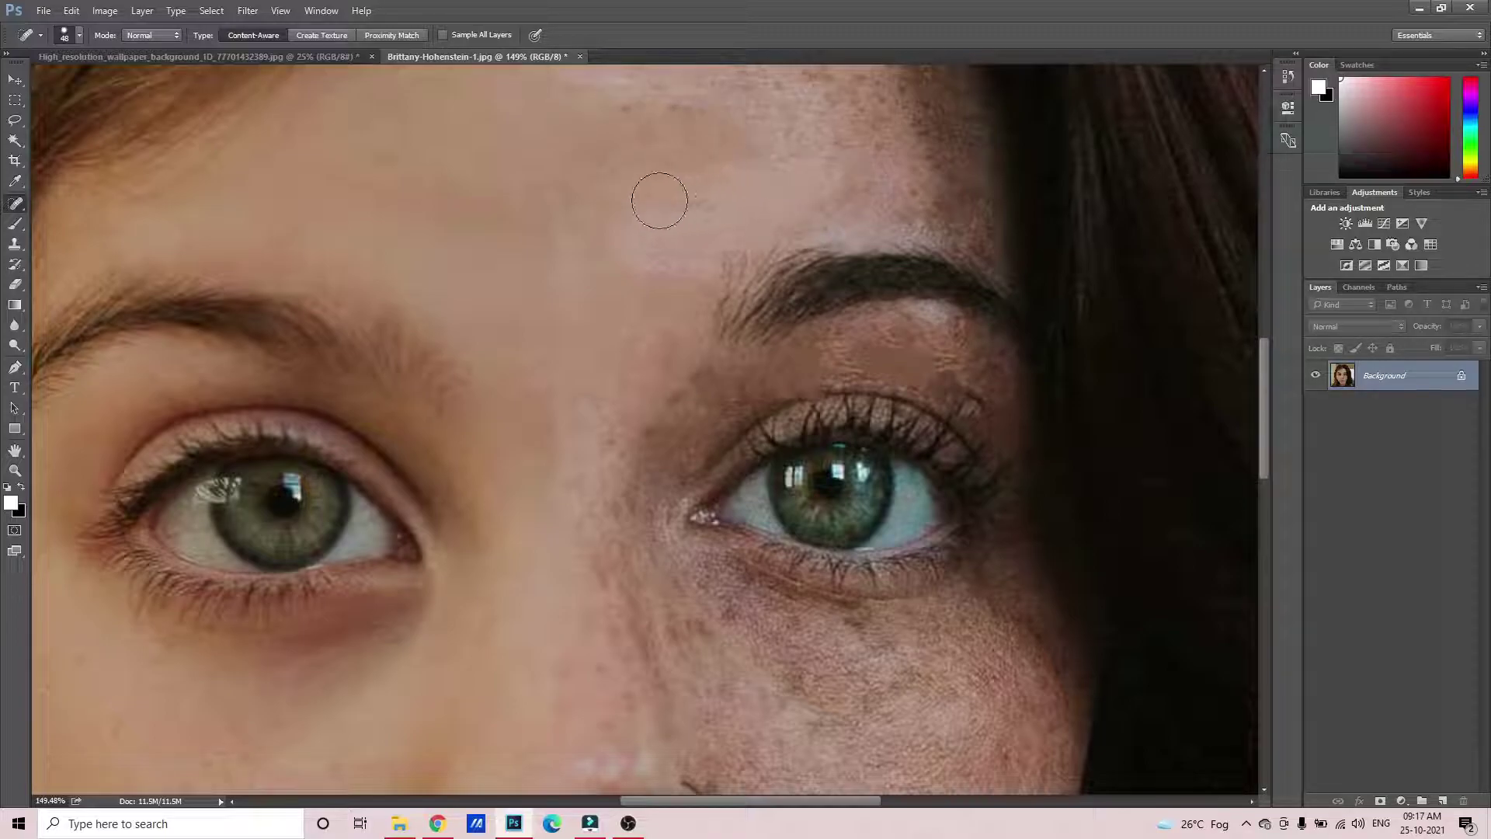
Heal the remaining spots along the nose bridge beside the freckled side's inner eye corner
{"action": "left_click", "coordinate": [687, 379]}
{"action": "left_click", "coordinate": [645, 403]}
{"action": "left_click", "coordinate": [605, 438]}
{"action": "left_click", "coordinate": [644, 445]}
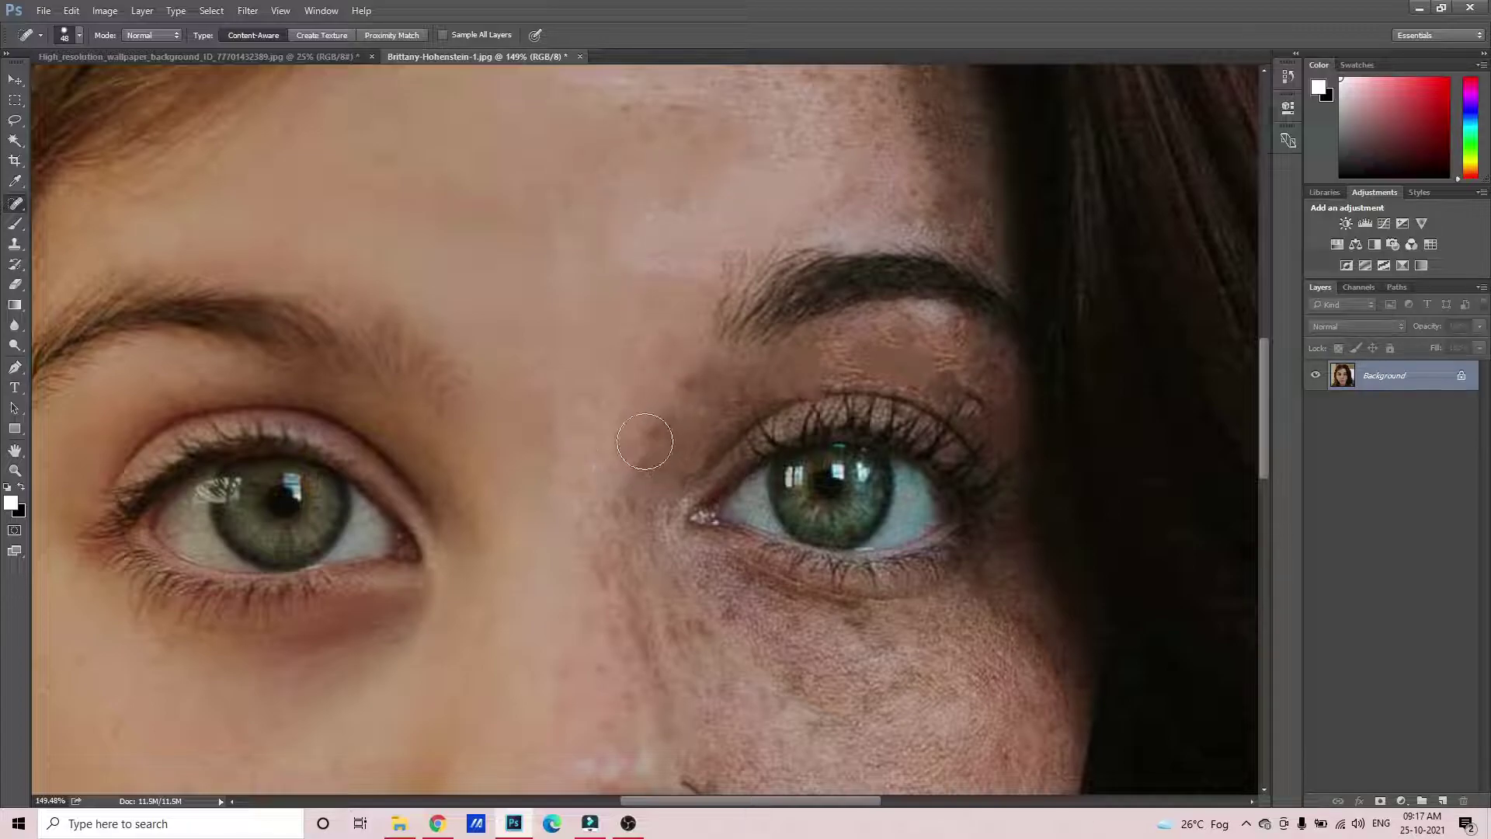
Heal the remaining spots above the brow gap and on the upper middle forehead, and check the retouched face as a whole
{"action": "left_click", "coordinate": [682, 259]}
{"action": "left_click", "coordinate": [699, 101]}
{"action": "scroll", "coordinate": [662, 183], "scroll_direction": "up", "scroll_amount": 3}
{"action": "left_click", "coordinate": [606, 151]}
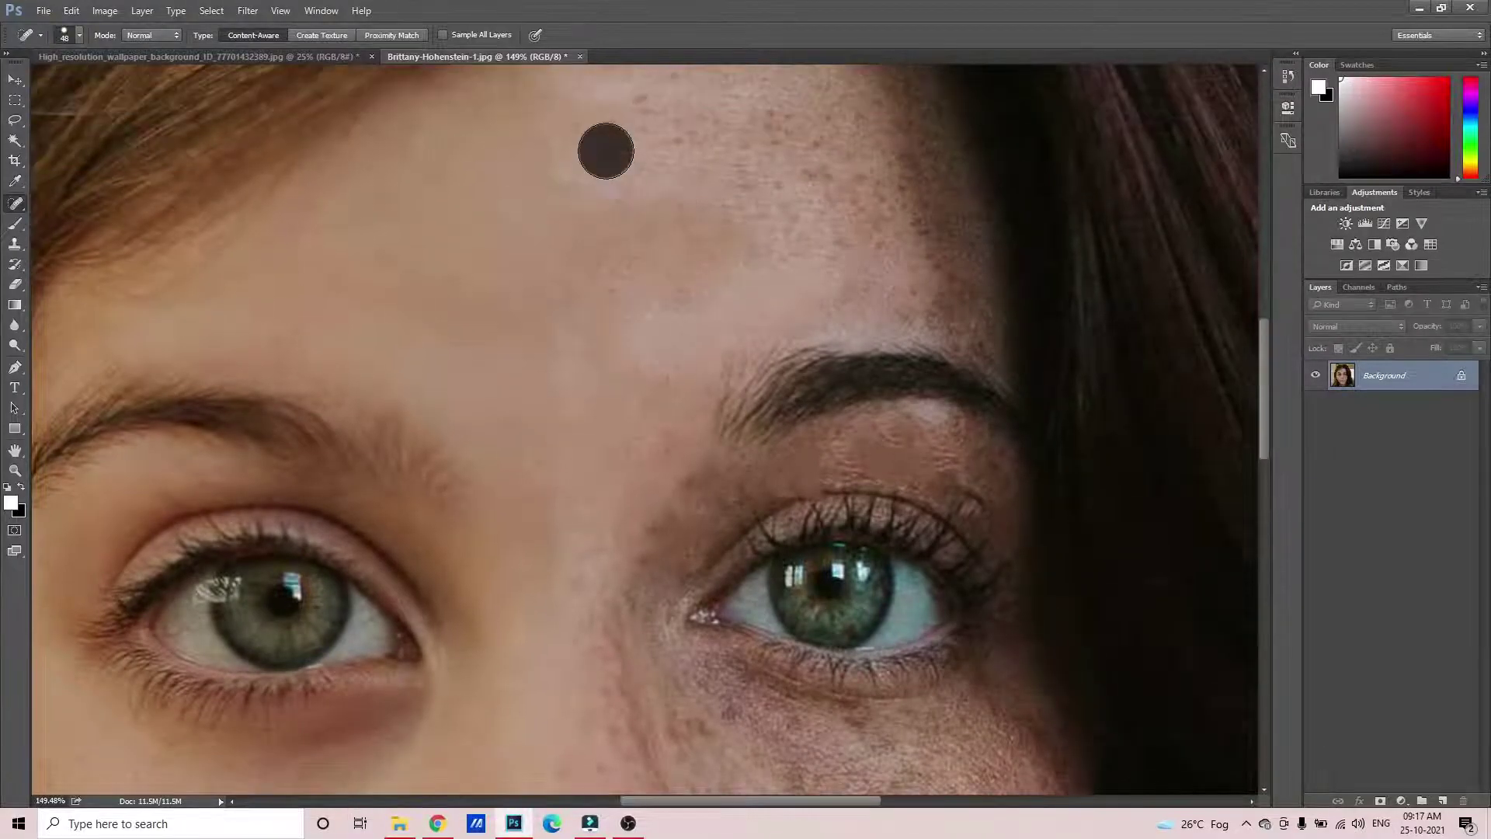
{"action": "left_click", "coordinate": [654, 107]}
{"action": "left_click", "coordinate": [616, 119]}
{"action": "left_click", "coordinate": [616, 180]}
{"action": "left_click", "coordinate": [702, 150]}
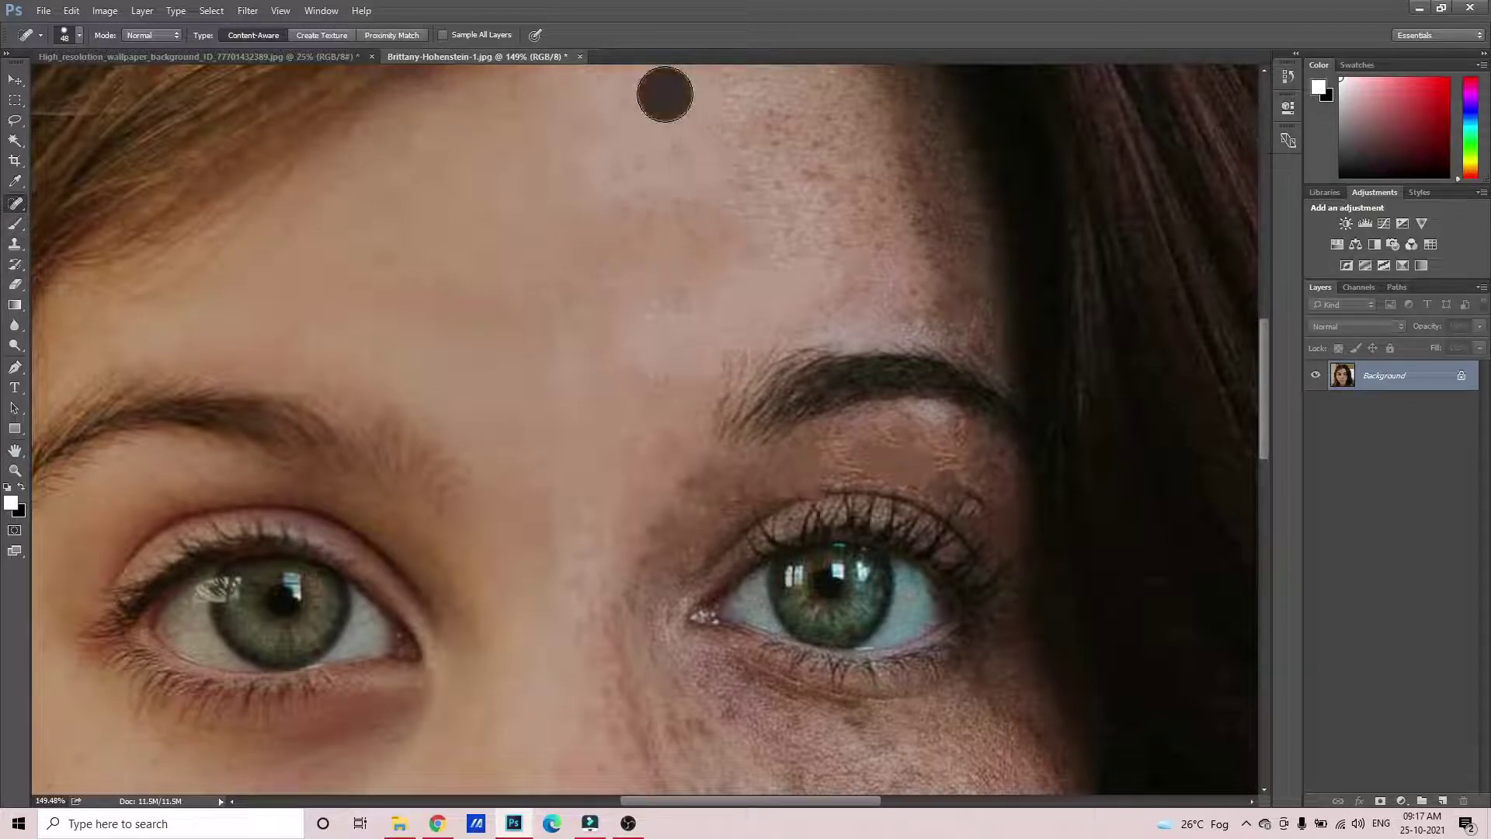
{"action": "left_click", "coordinate": [674, 215]}
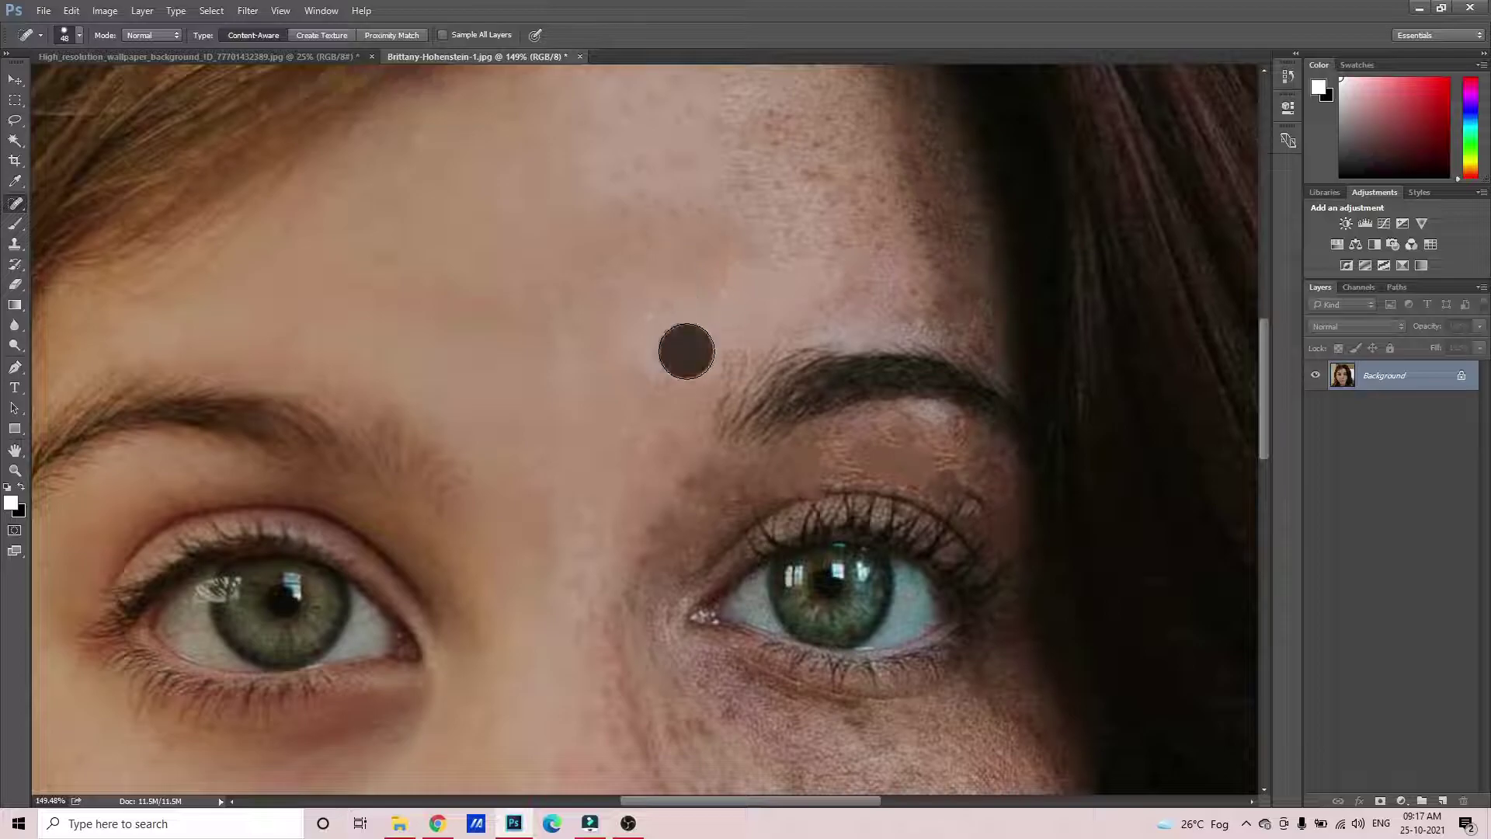
{"action": "left_click", "coordinate": [14, 471]}
{"action": "left_click_drag", "start_coordinate": [622, 371], "coordinate": [544, 366]}
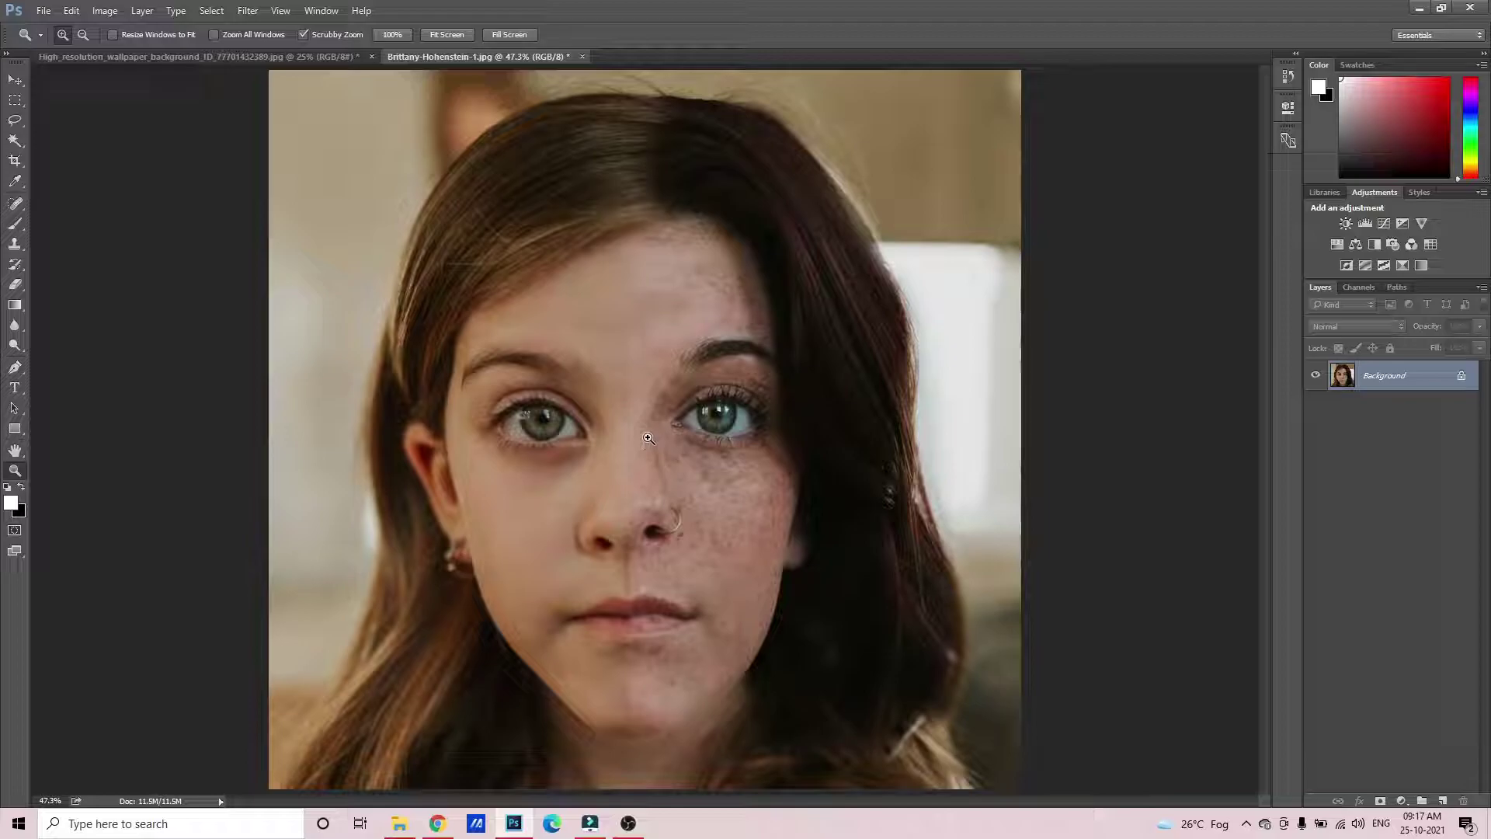
Switch to the Healing Brush Tool and set its size to 77 px for retouching the portrait
{"action": "left_click", "coordinate": [14, 204]}
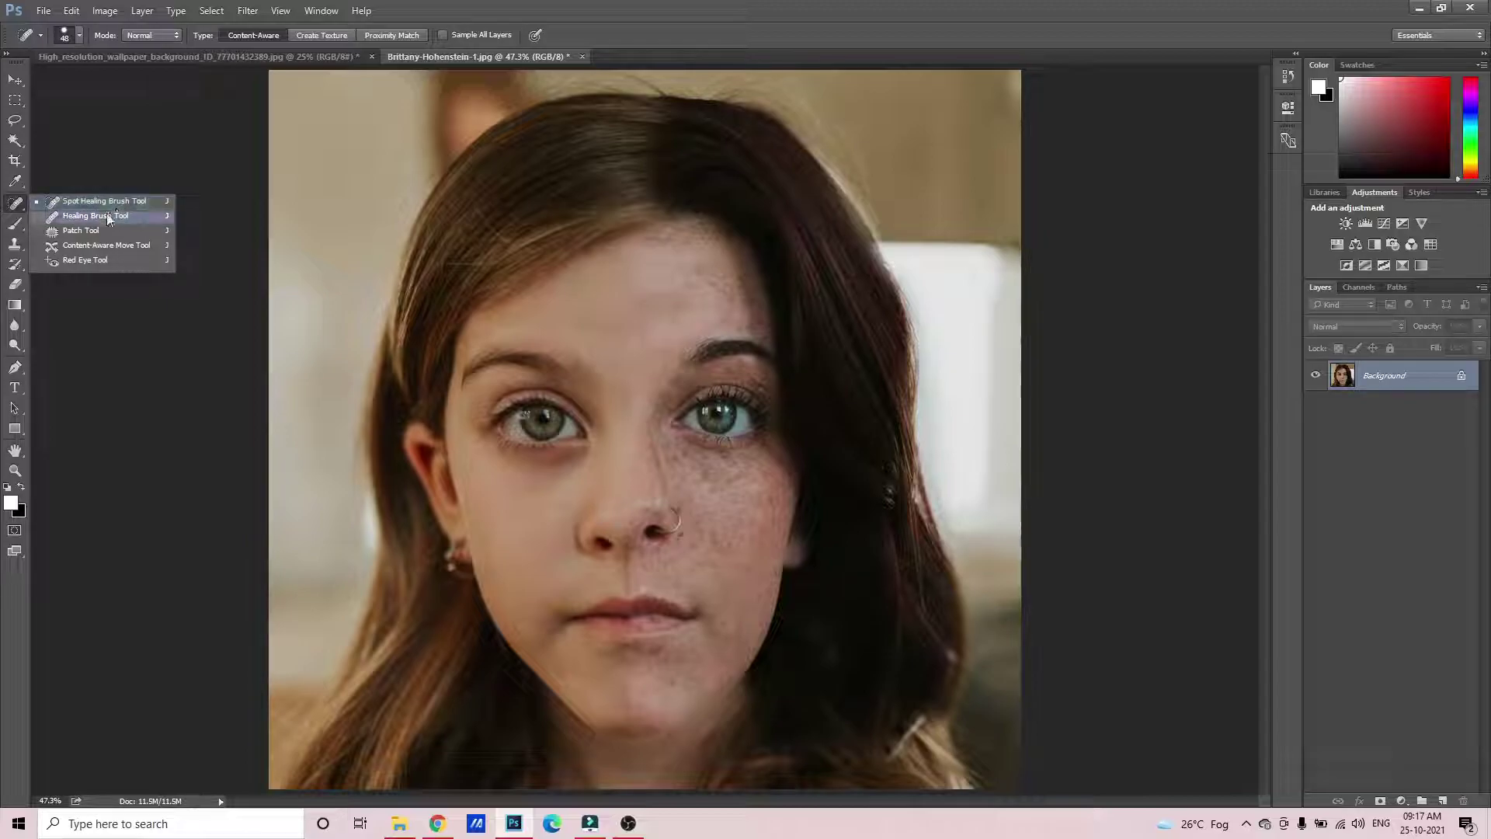
{"action": "left_click", "coordinate": [107, 218]}
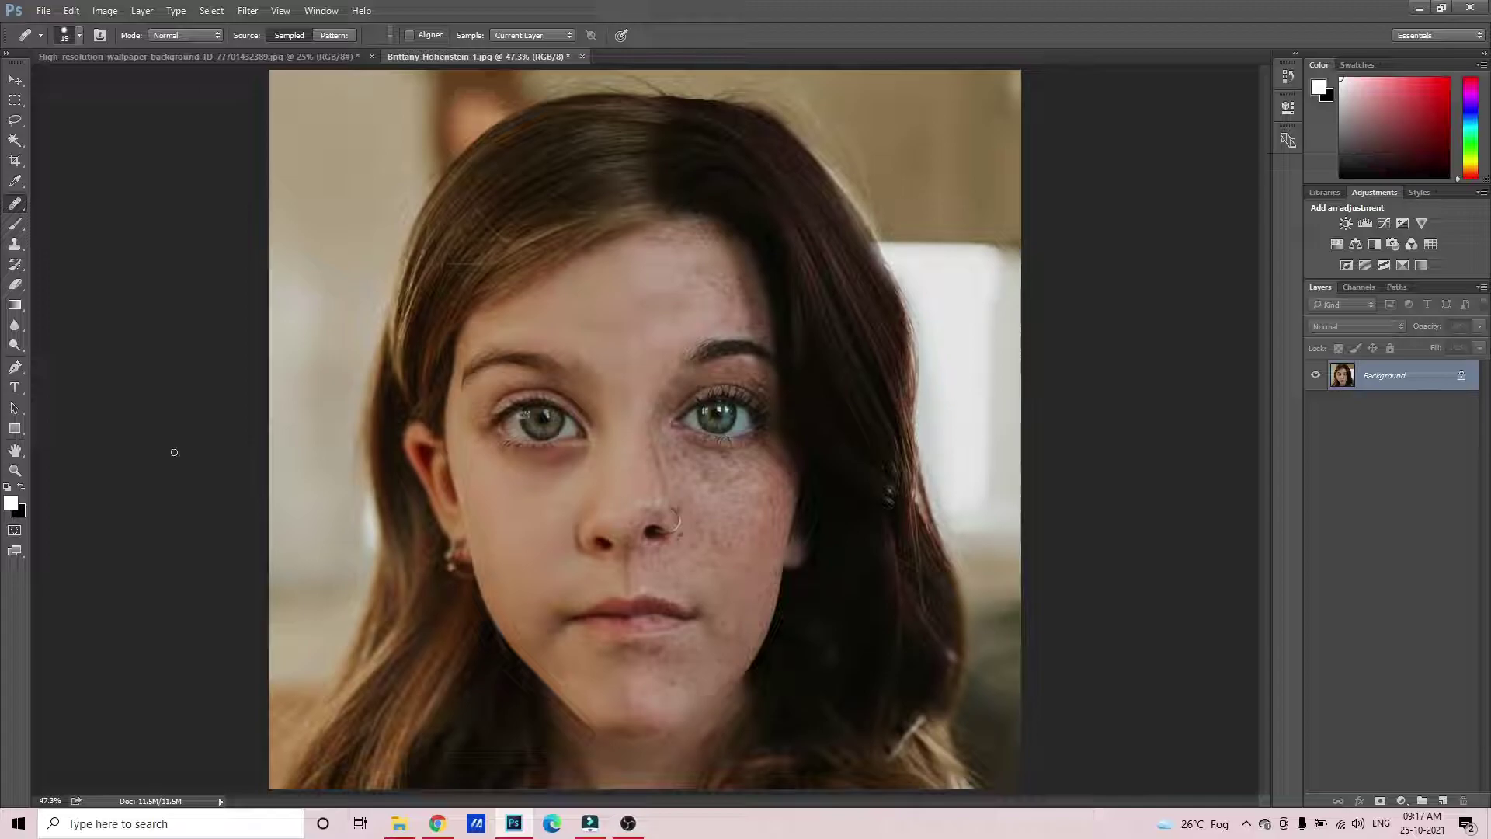
{"action": "right_click", "coordinate": [546, 297]}
{"action": "left_click", "coordinate": [612, 330]}
{"action": "left_click_drag", "start_coordinate": [612, 331], "coordinate": [623, 331]}
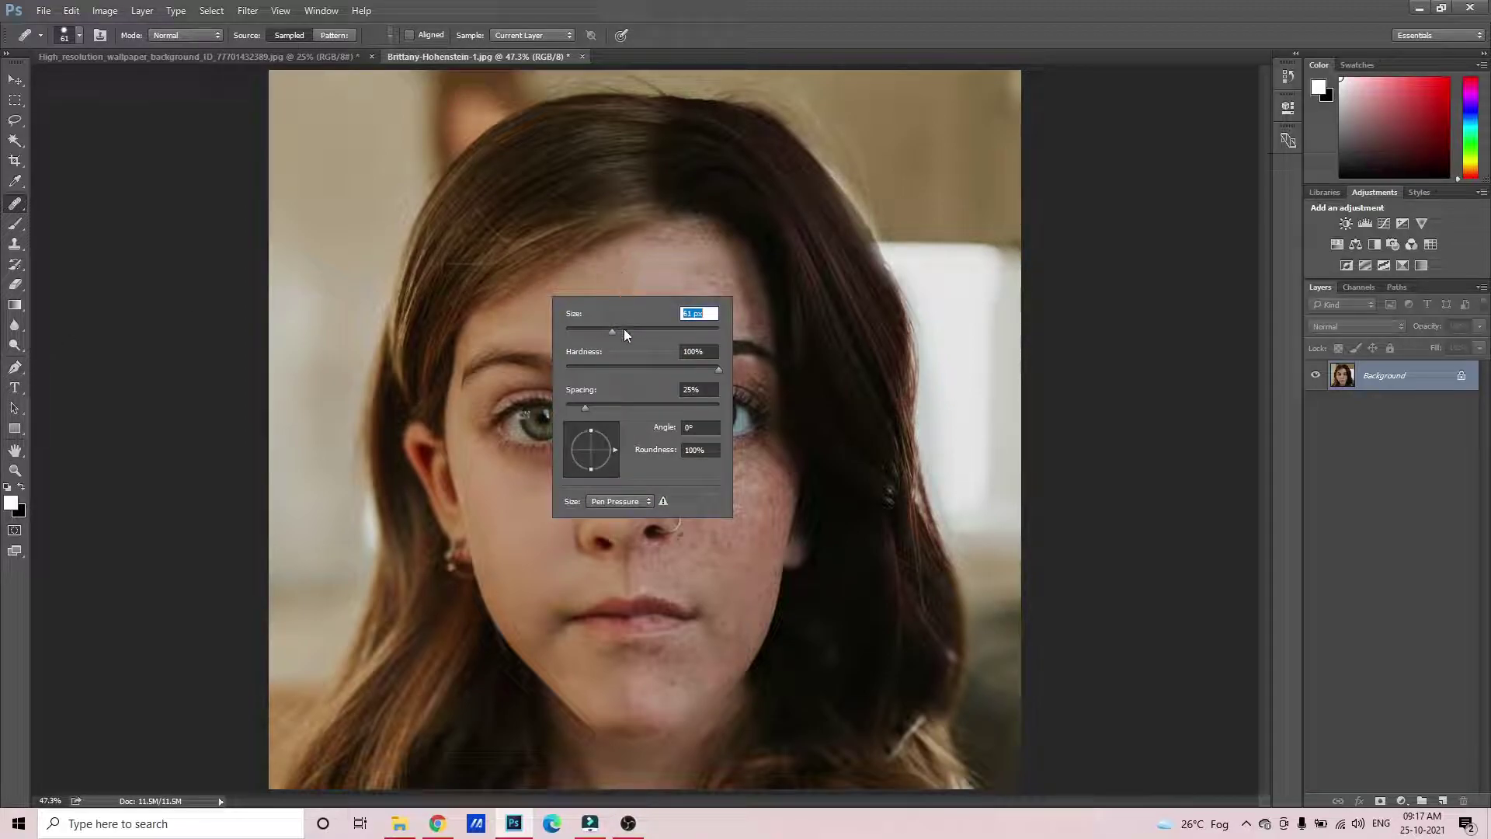
{"action": "left_click", "coordinate": [750, 303]}
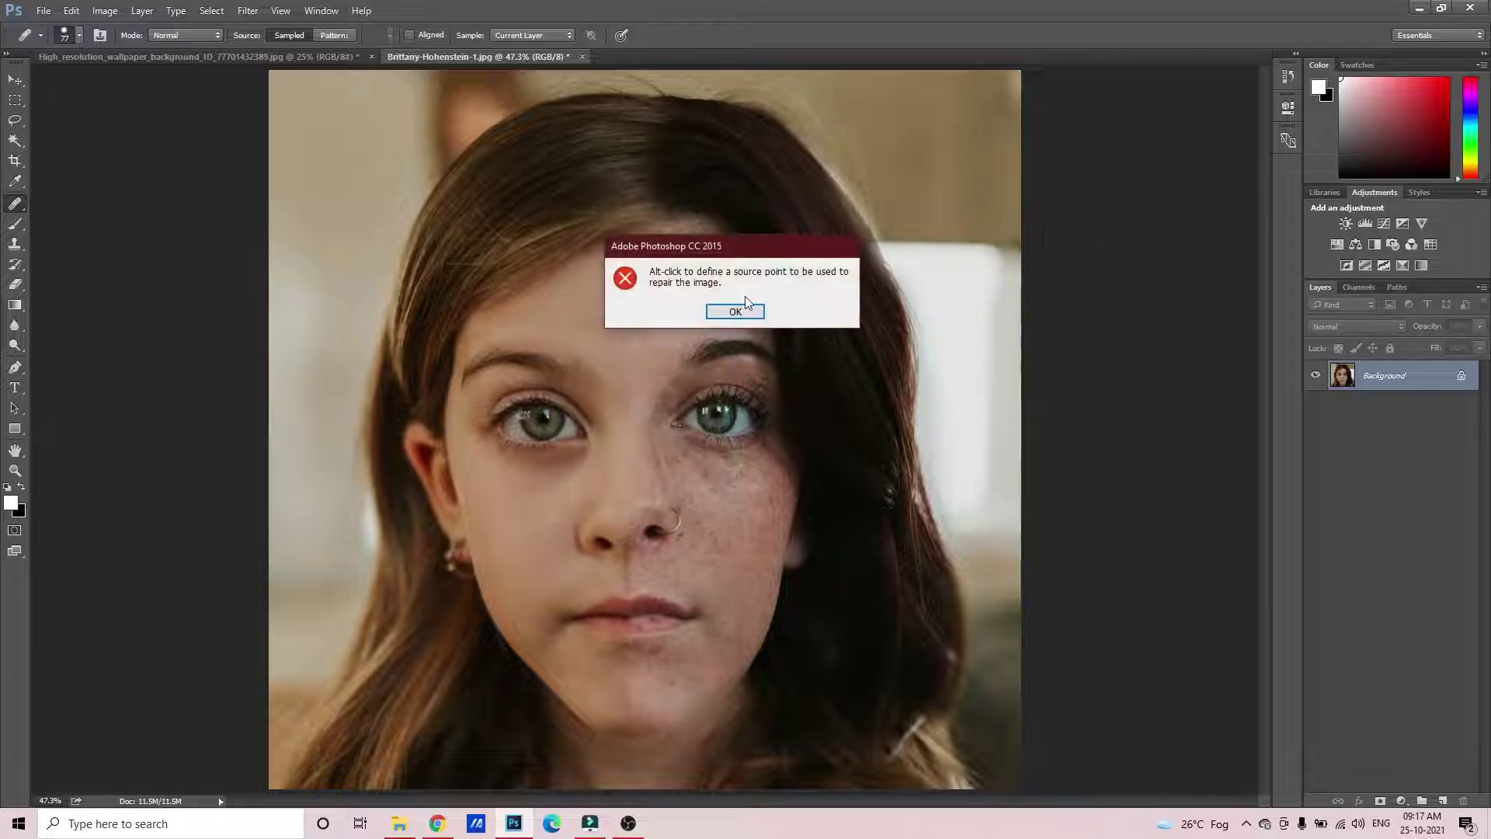
{"action": "left_click", "coordinate": [736, 313]}
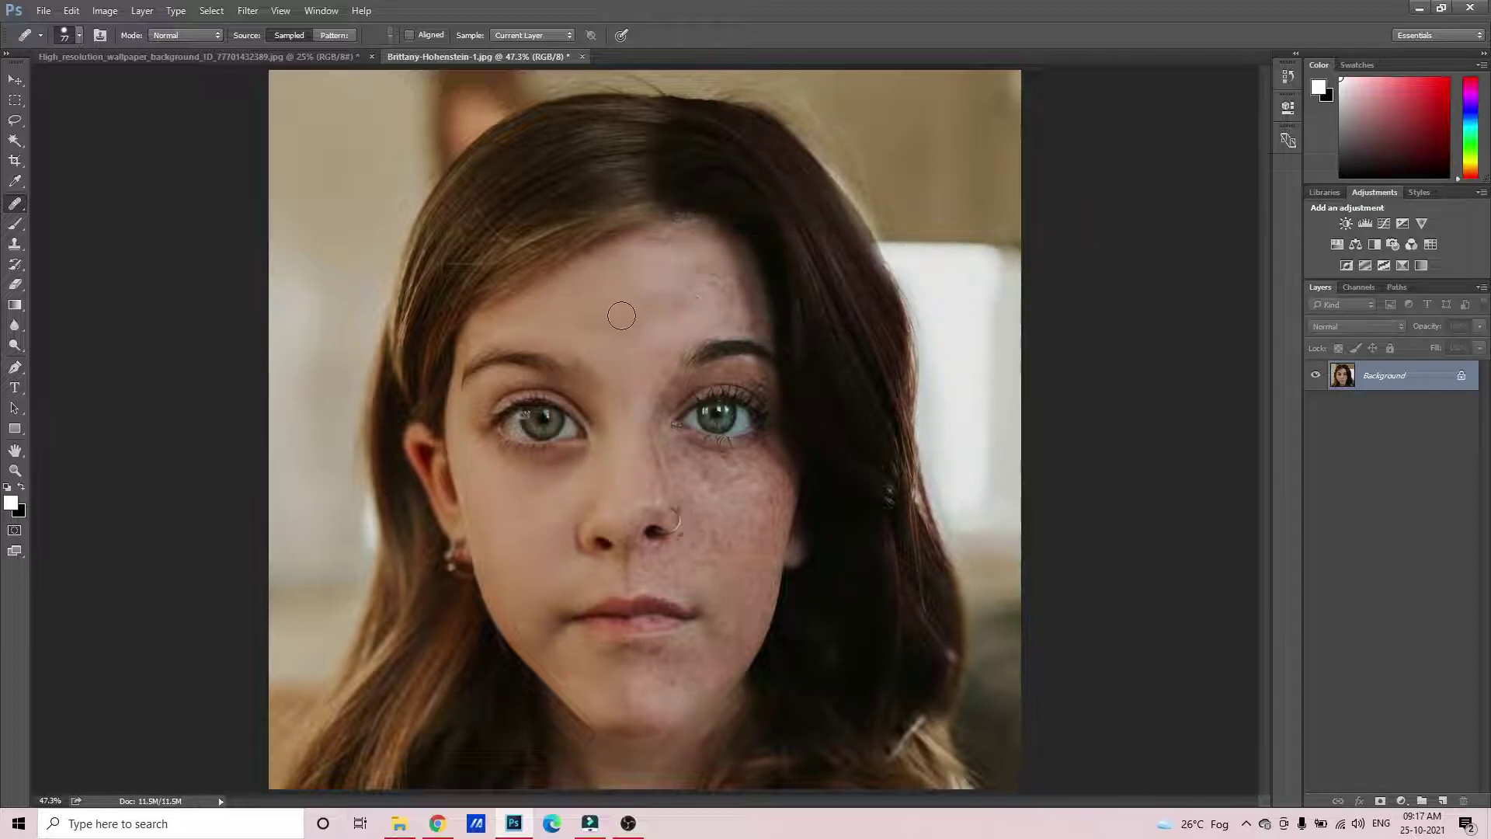
Sample clean skin on the clear side of the forehead and heal the remaining freckles above the dark eyebrow and brow gap
{"action": "left_click", "coordinate": [571, 314], "text": "alt"}
{"action": "left_click", "coordinate": [541, 321], "text": "alt"}
{"action": "mouse_move", "coordinate": [653, 271]}
{"action": "left_mouse_down"}
{"action": "mouse_move", "coordinate": [716, 287]}
{"action": "mouse_move", "coordinate": [667, 327]}
{"action": "mouse_move", "coordinate": [734, 294]}
{"action": "mouse_move", "coordinate": [685, 259]}
{"action": "mouse_move", "coordinate": [704, 261]}
{"action": "mouse_move", "coordinate": [688, 278]}
{"action": "mouse_move", "coordinate": [670, 243]}
{"action": "mouse_move", "coordinate": [715, 245]}
{"action": "mouse_move", "coordinate": [732, 287]}
{"action": "left_mouse_up"}
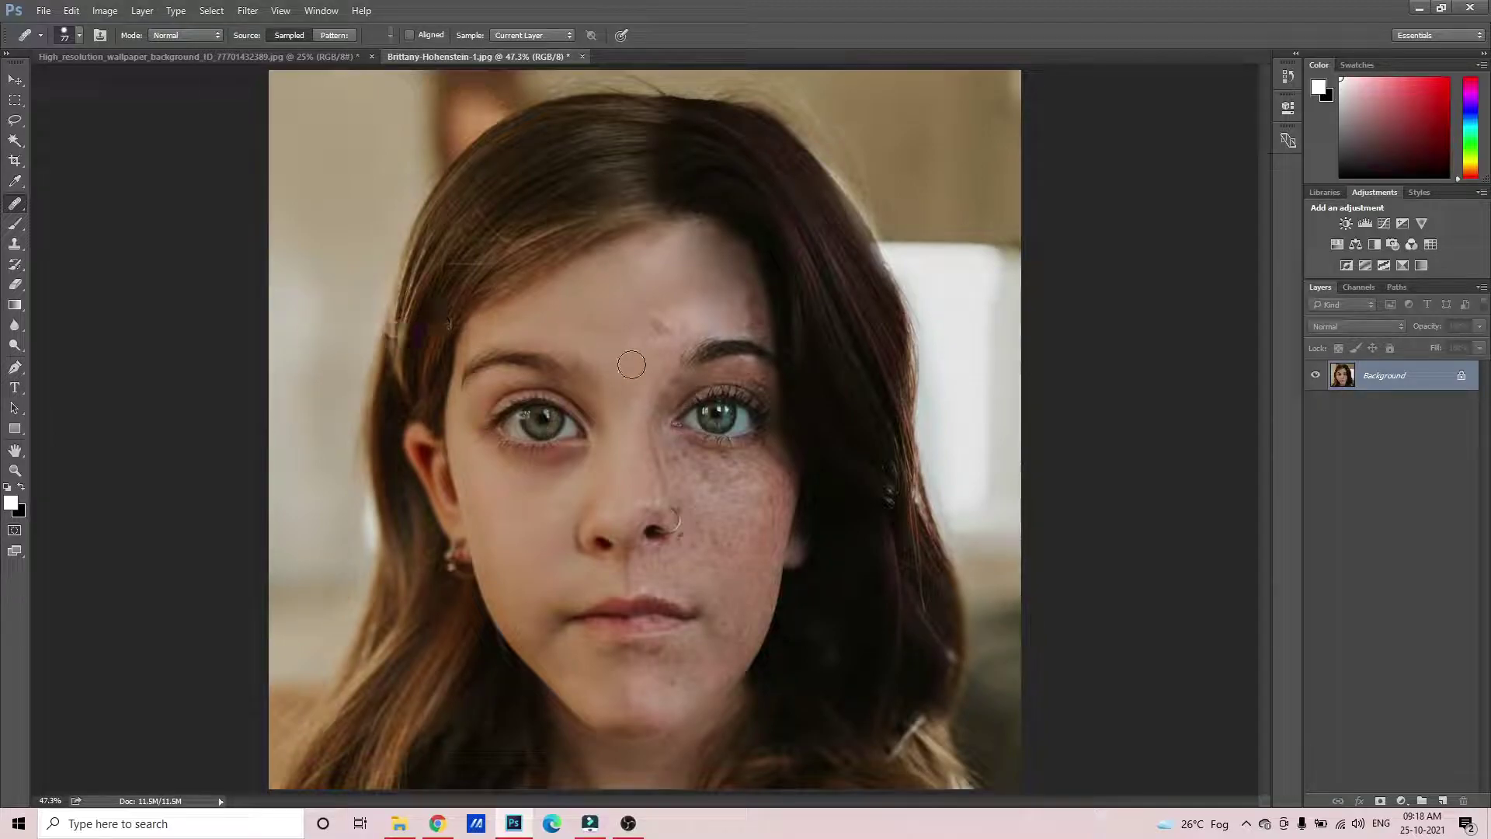
{"action": "mouse_move", "coordinate": [649, 334]}
{"action": "left_mouse_down"}
{"action": "mouse_move", "coordinate": [617, 323]}
{"action": "mouse_move", "coordinate": [671, 330]}
{"action": "left_mouse_up"}
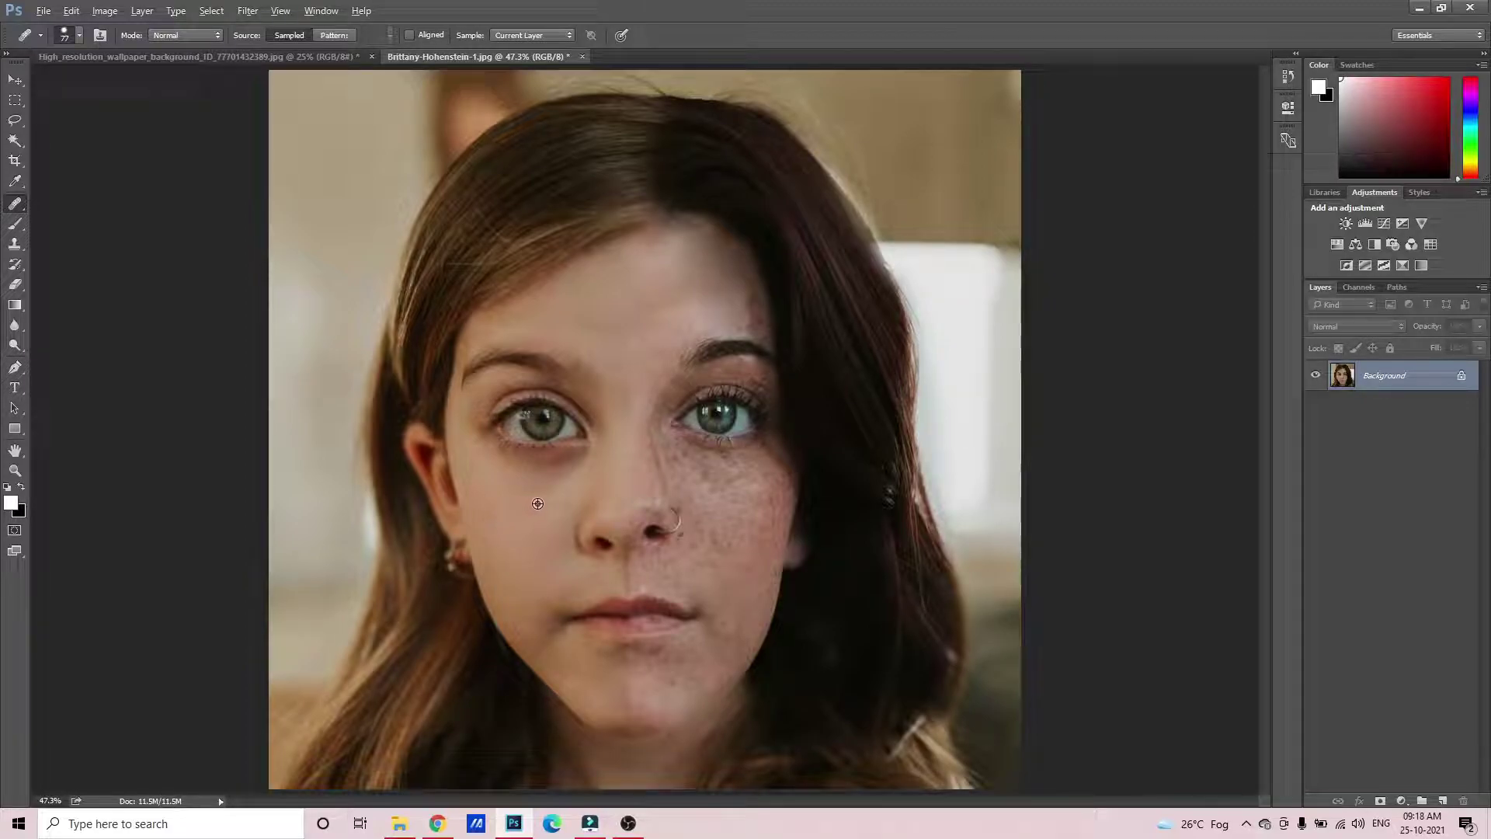
Sample skin from the clear cheek and heal the freckled cheek from below the eye down to the jaw and beside the nose
{"action": "left_click", "coordinate": [488, 515], "text": "alt"}
{"action": "mouse_move", "coordinate": [729, 533]}
{"action": "left_mouse_down"}
{"action": "mouse_move", "coordinate": [758, 524]}
{"action": "mouse_move", "coordinate": [734, 544]}
{"action": "mouse_move", "coordinate": [680, 487]}
{"action": "mouse_move", "coordinate": [731, 486]}
{"action": "mouse_move", "coordinate": [753, 504]}
{"action": "mouse_move", "coordinate": [731, 584]}
{"action": "mouse_move", "coordinate": [711, 556]}
{"action": "mouse_move", "coordinate": [730, 601]}
{"action": "mouse_move", "coordinate": [766, 509]}
{"action": "mouse_move", "coordinate": [727, 481]}
{"action": "mouse_move", "coordinate": [745, 474]}
{"action": "mouse_move", "coordinate": [769, 499]}
{"action": "mouse_move", "coordinate": [752, 642]}
{"action": "left_mouse_up"}
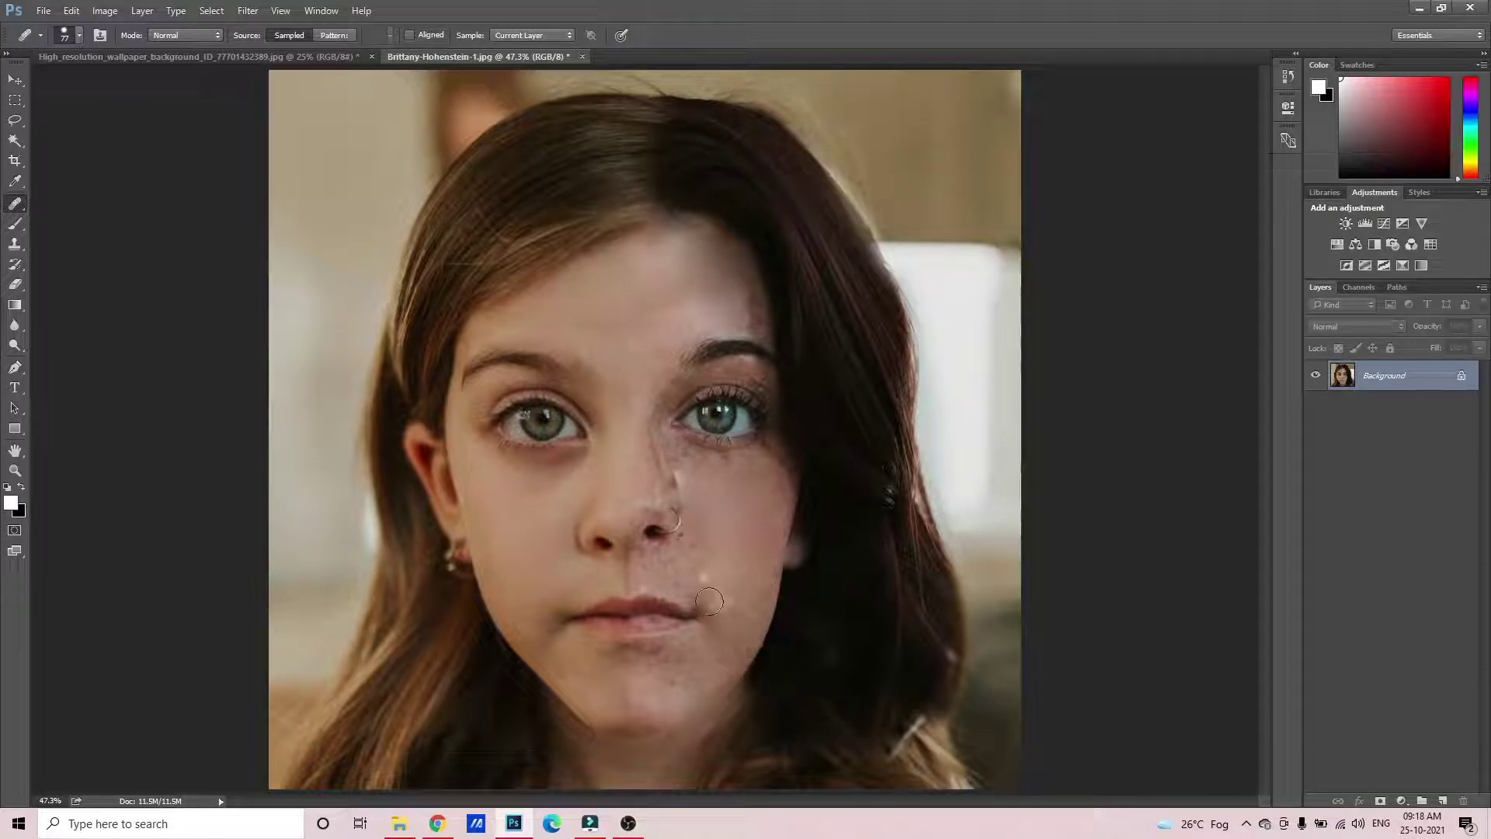
{"action": "mouse_move", "coordinate": [685, 515]}
{"action": "left_mouse_down"}
{"action": "mouse_move", "coordinate": [640, 509]}
{"action": "mouse_move", "coordinate": [640, 558]}
{"action": "mouse_move", "coordinate": [680, 556]}
{"action": "mouse_move", "coordinate": [707, 583]}
{"action": "left_mouse_up"}
Switch to the sword wallpaper document, choose the Brush Tool and reduce its size to 54 px
{"action": "left_click", "coordinate": [131, 56]}
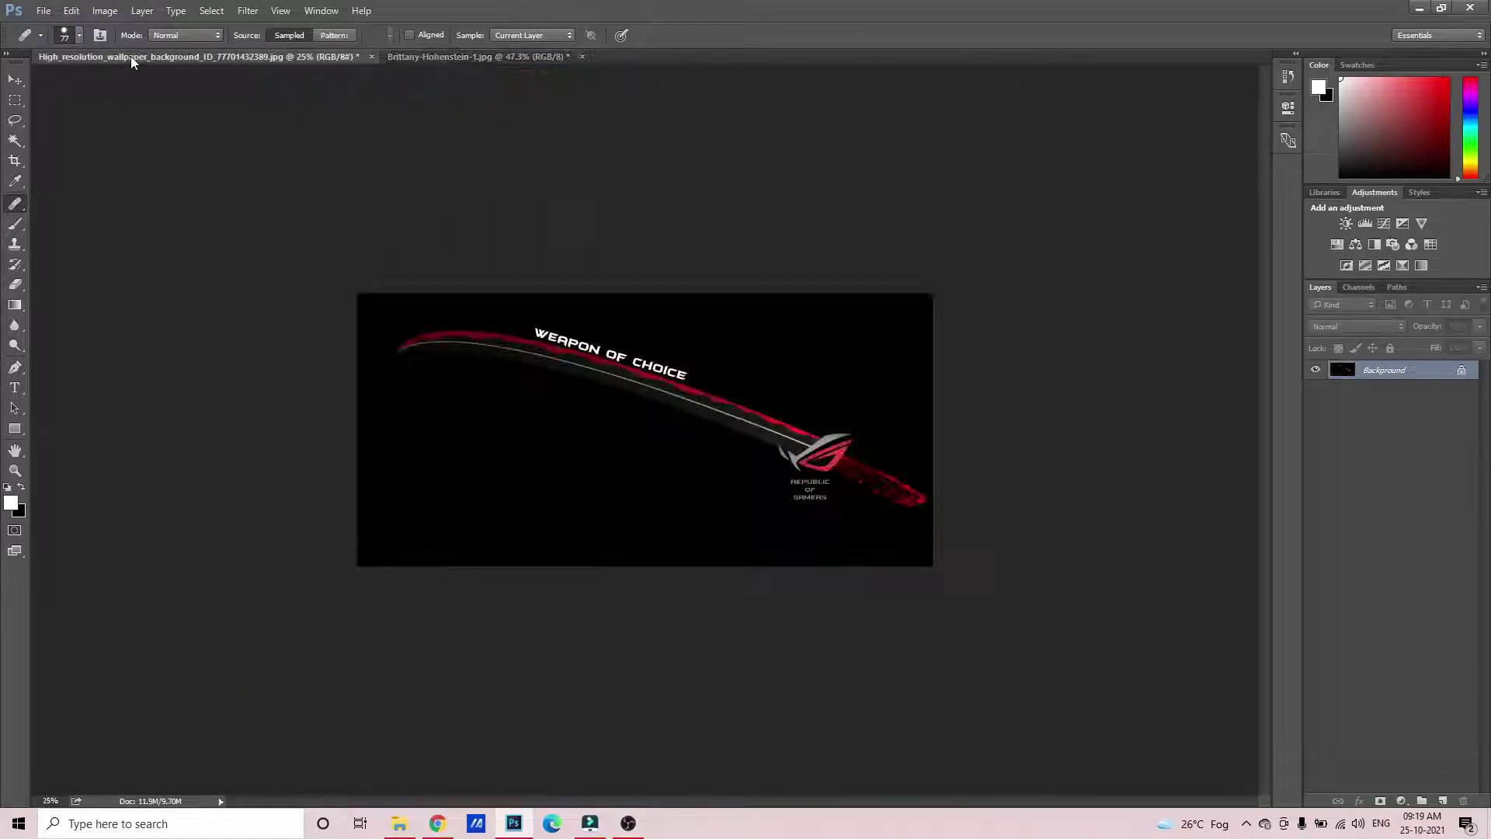
{"action": "left_click", "coordinate": [15, 224]}
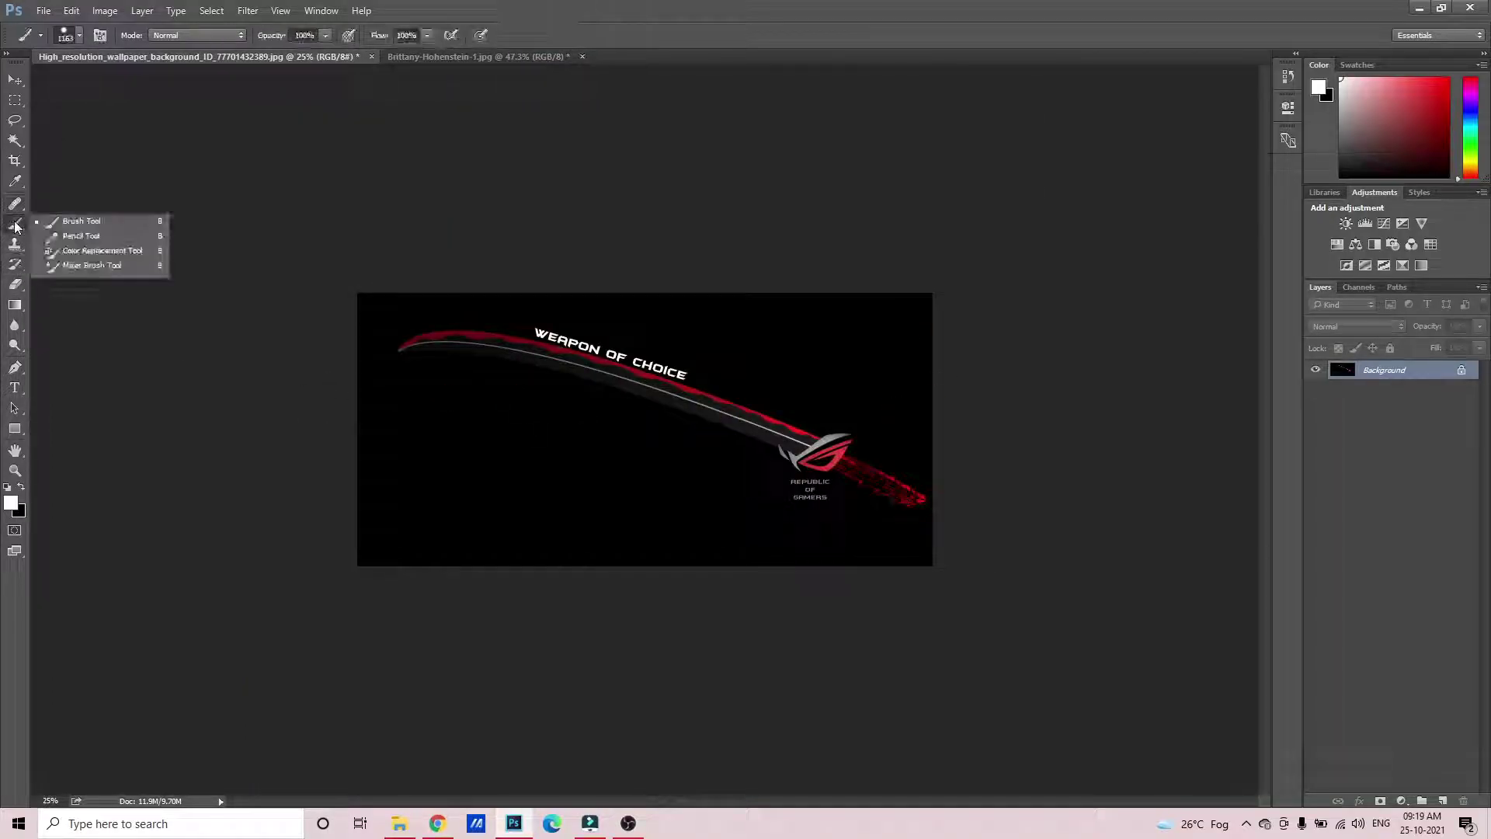
{"action": "left_click", "coordinate": [58, 221]}
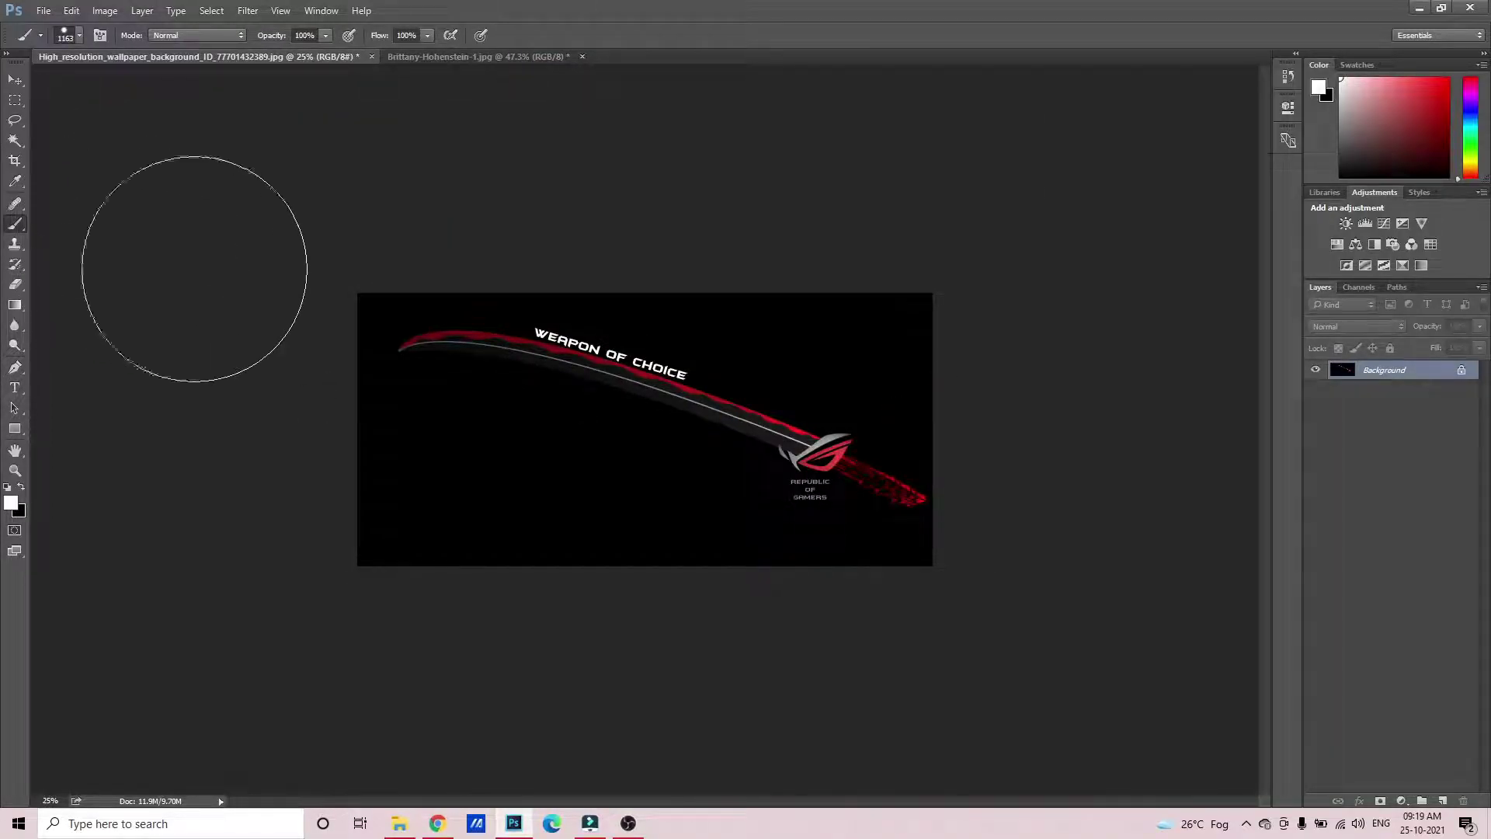
{"action": "right_click", "coordinate": [610, 413]}
{"action": "left_click", "coordinate": [740, 446]}
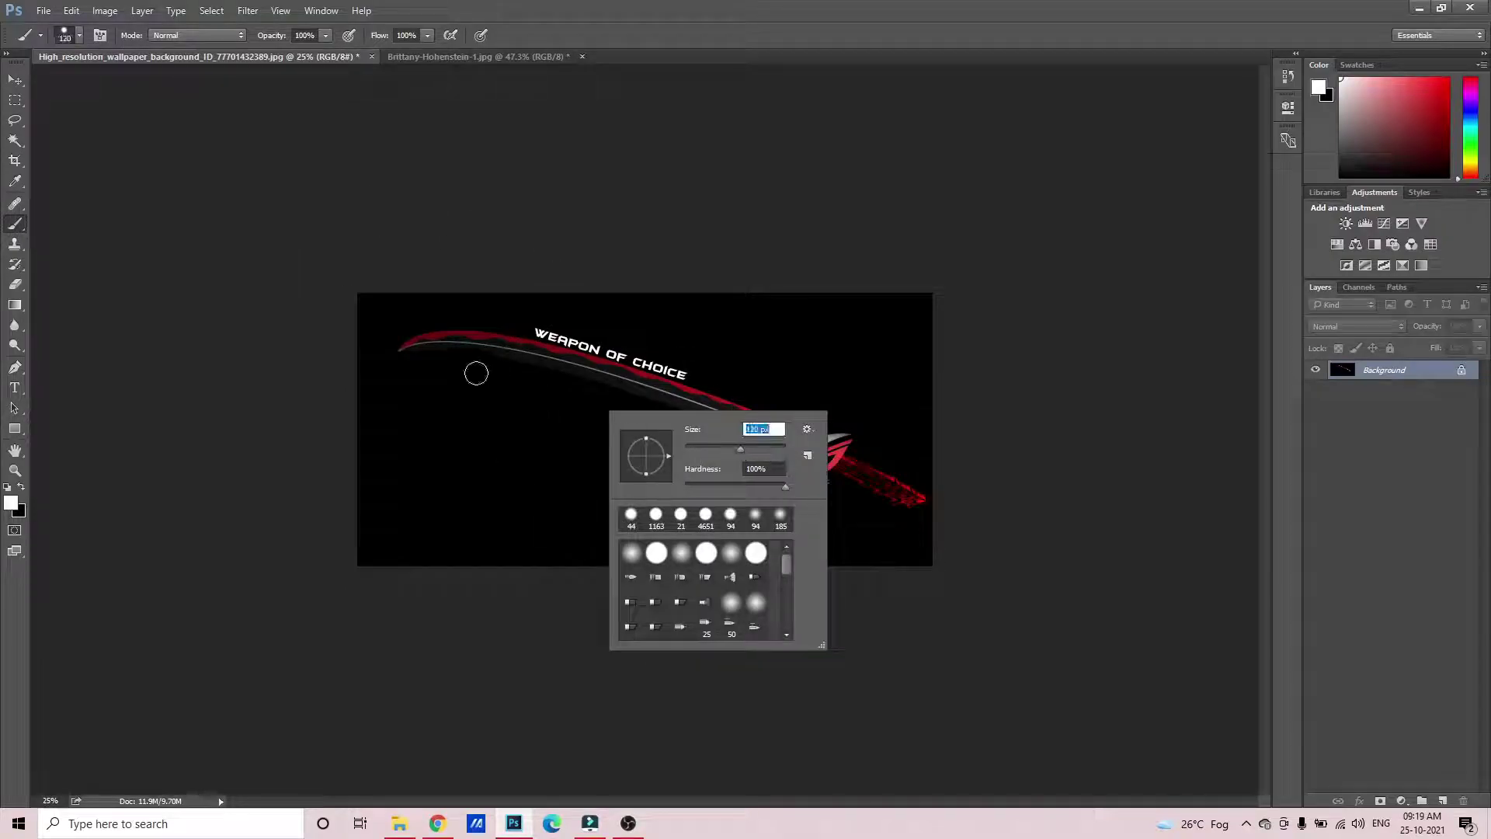
{"action": "left_click", "coordinate": [724, 448]}
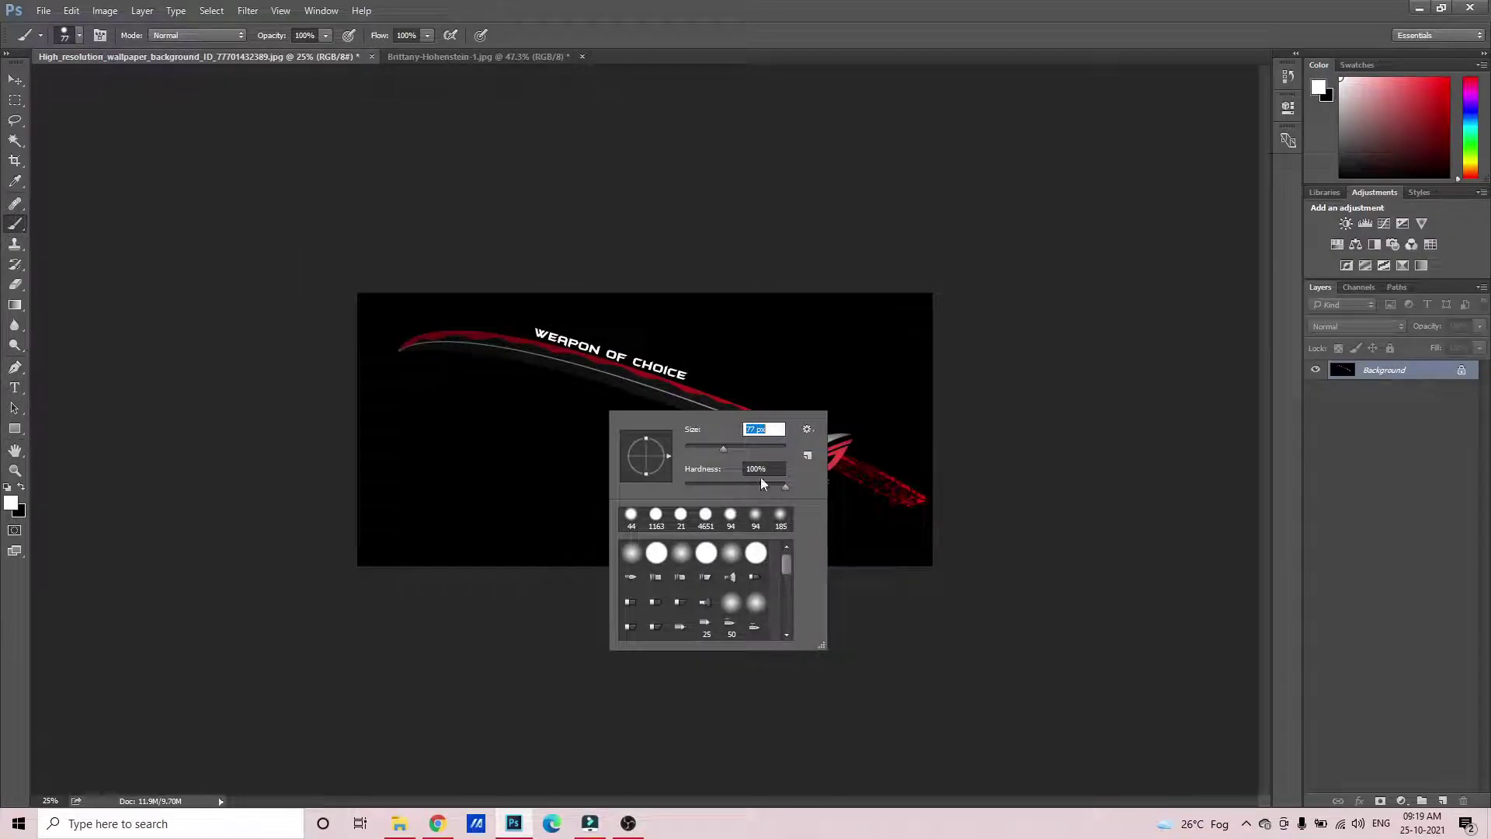
{"action": "left_click", "coordinate": [711, 451]}
Set the foreground colour to the bright red f80d0d
{"action": "left_click", "coordinate": [12, 504]}
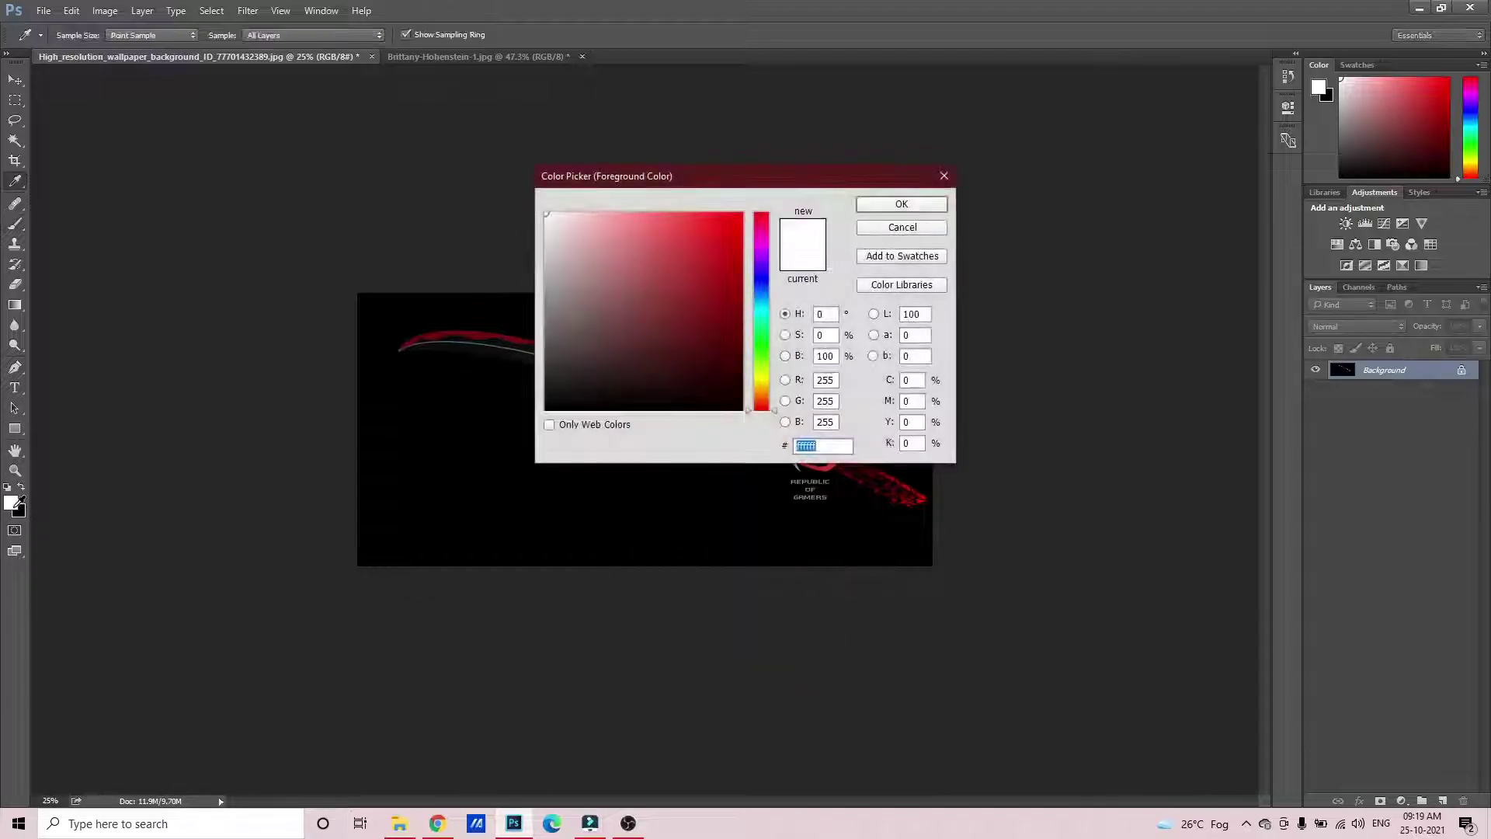
{"action": "left_click", "coordinate": [732, 219]}
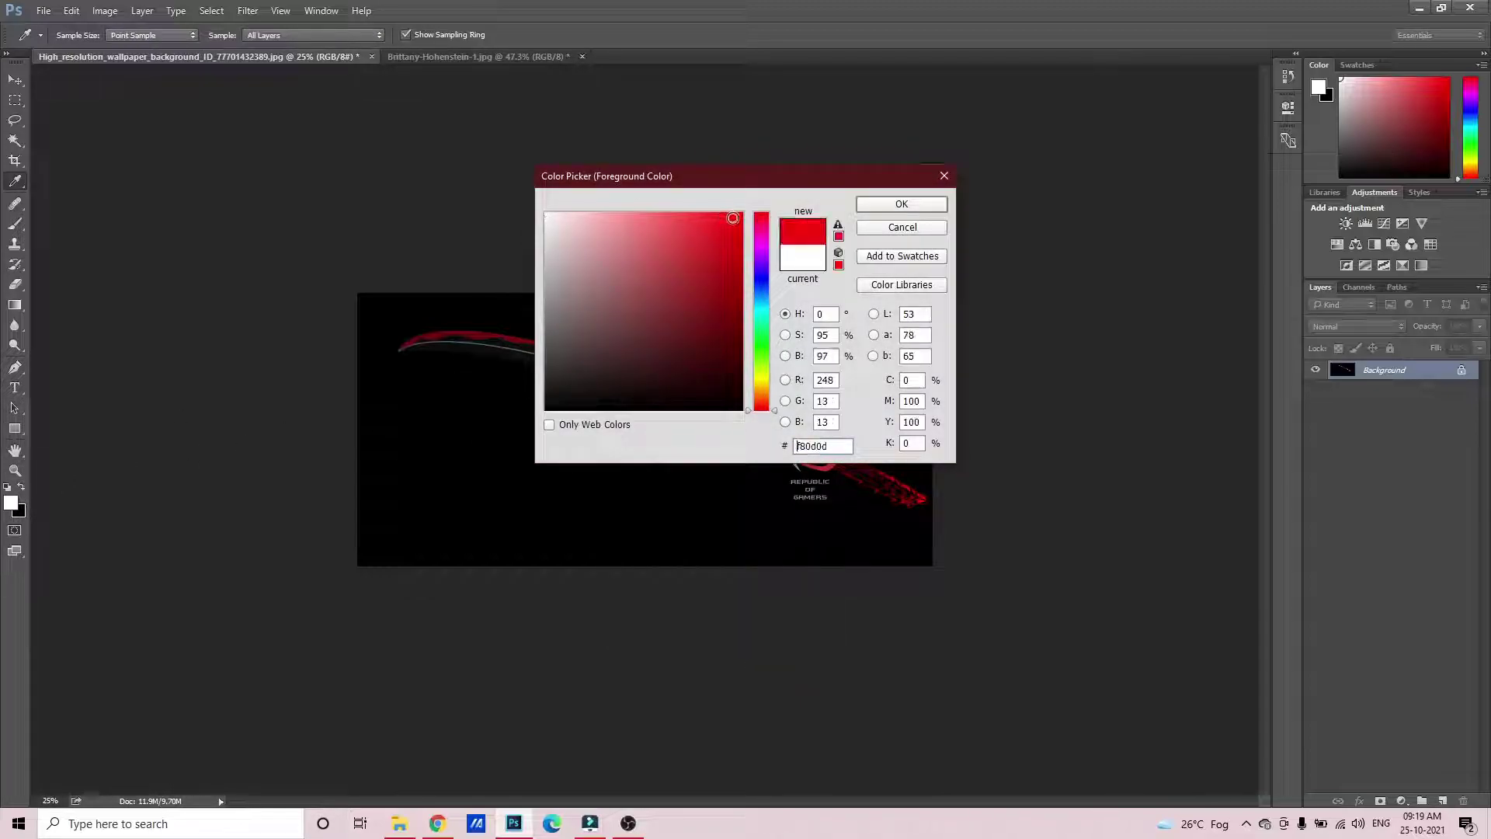
{"action": "left_click", "coordinate": [920, 210]}
Paint a looping red stroke below the blade and write "Rog" freehand above the sword's hilt with the Brush Tool
{"action": "key", "text": "b"}
{"action": "mouse_move", "coordinate": [422, 448]}
{"action": "left_mouse_down"}
{"action": "mouse_move", "coordinate": [560, 448]}
{"action": "mouse_move", "coordinate": [490, 468]}
{"action": "mouse_move", "coordinate": [564, 500]}
{"action": "mouse_move", "coordinate": [773, 517]}
{"action": "left_mouse_up"}
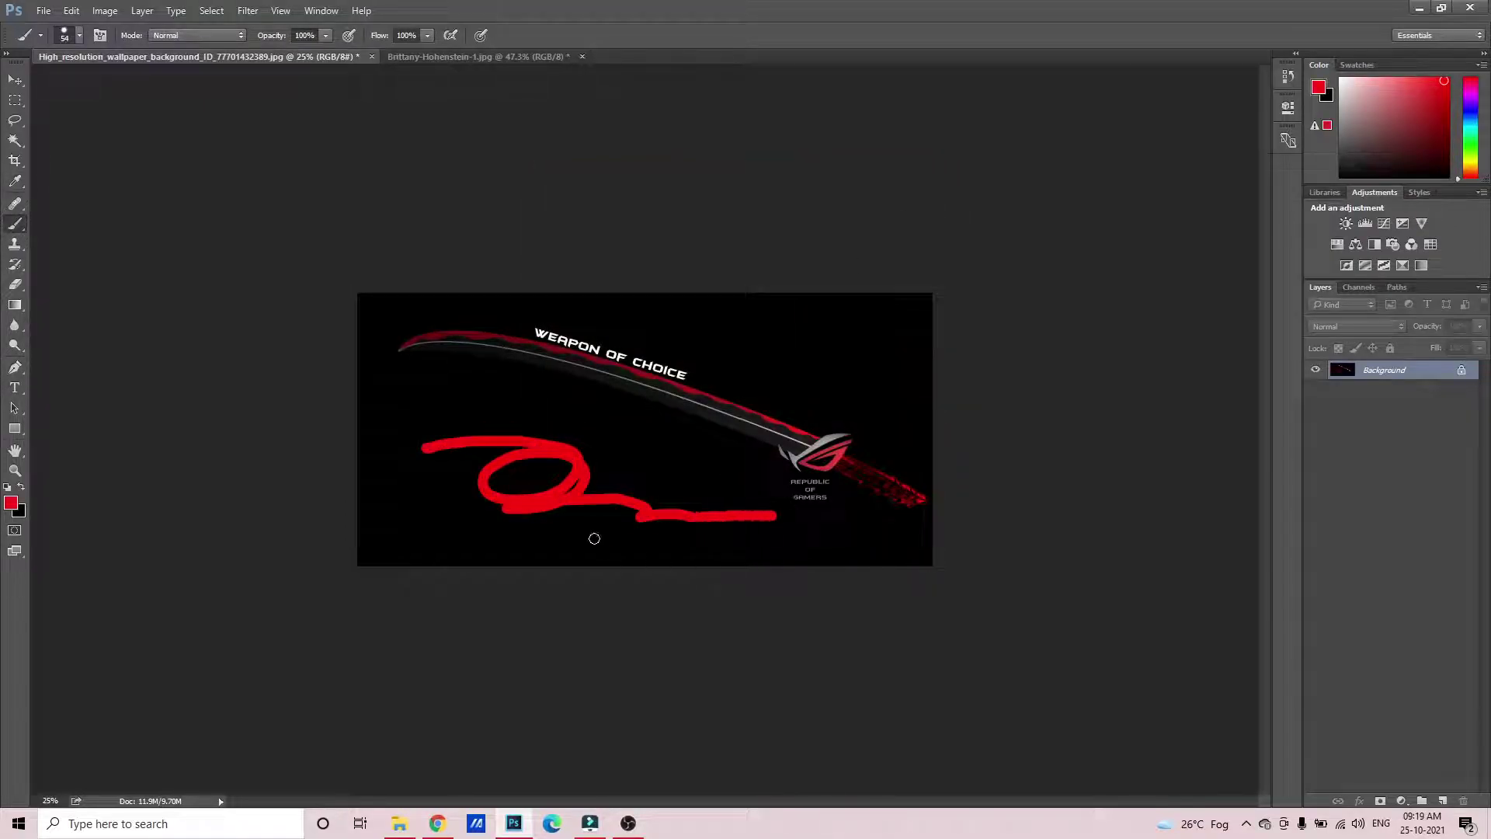
{"action": "mouse_move", "coordinate": [710, 350]}
{"action": "left_mouse_down"}
{"action": "mouse_move", "coordinate": [711, 375]}
{"action": "mouse_move", "coordinate": [730, 309]}
{"action": "mouse_move", "coordinate": [726, 361]}
{"action": "mouse_move", "coordinate": [775, 347]}
{"action": "mouse_move", "coordinate": [784, 363]}
{"action": "mouse_move", "coordinate": [892, 313]}
{"action": "left_mouse_up"}
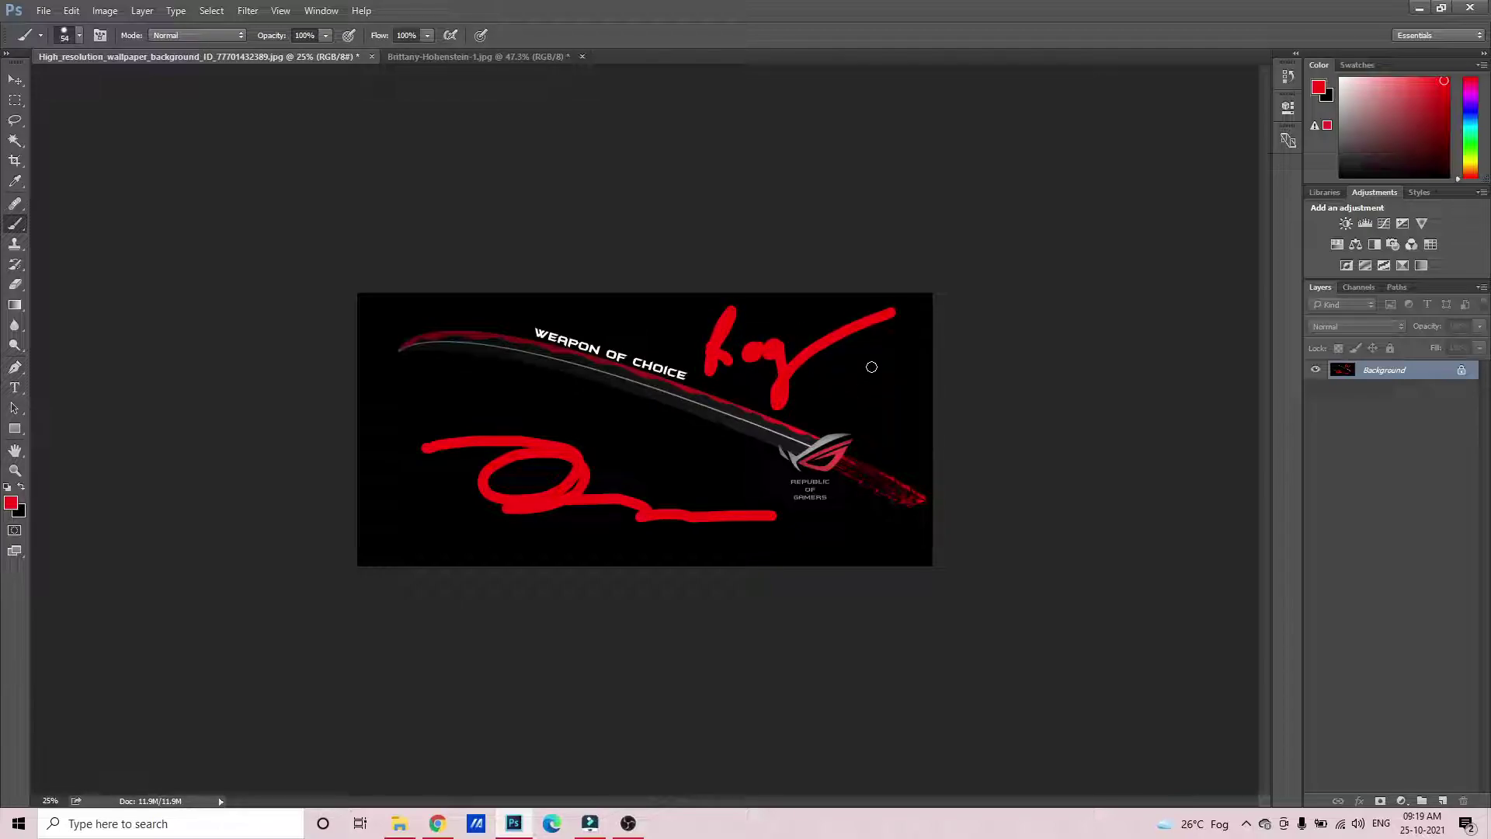
Set the brush to 80 px with 0% hardness and paint a soft-edged red stroke between the blade and the looping stroke
{"action": "left_click", "coordinate": [15, 470]}
{"action": "left_click", "coordinate": [626, 489]}
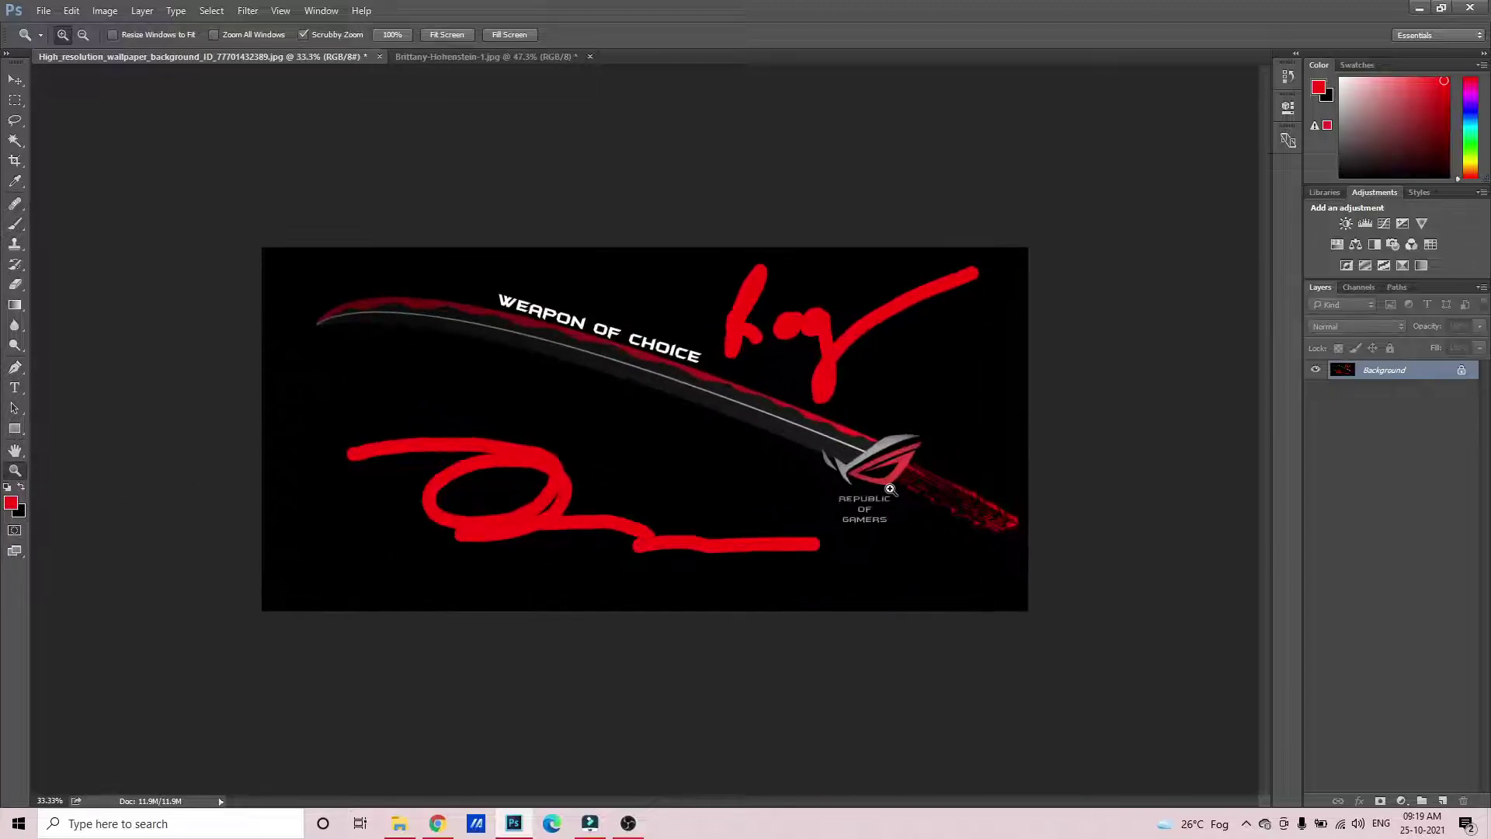
{"action": "left_click", "coordinate": [890, 489]}
{"action": "left_click_drag", "start_coordinate": [914, 464], "coordinate": [871, 457]}
{"action": "left_click", "coordinate": [828, 458]}
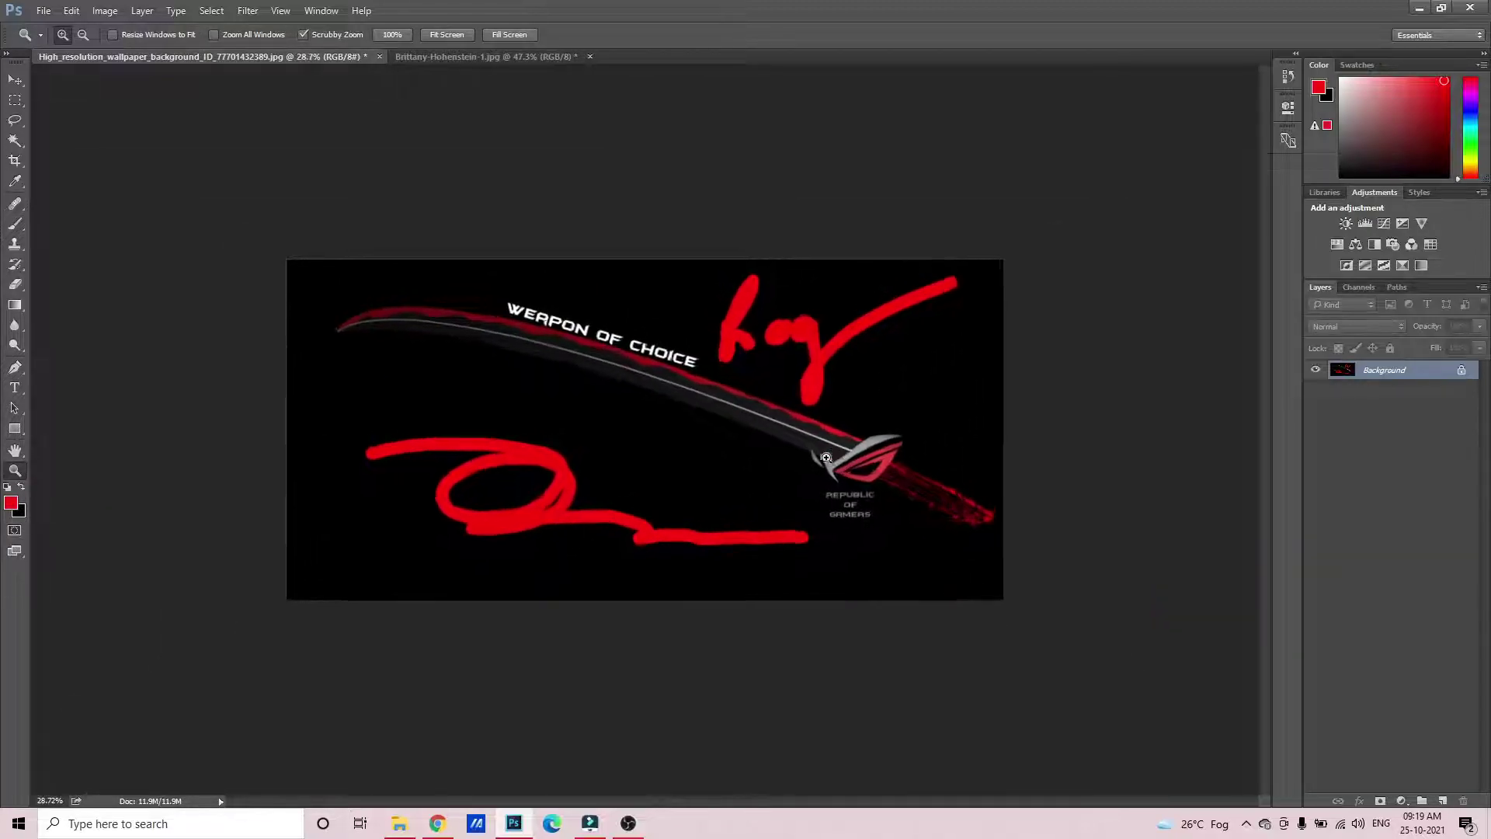
{"action": "right_click", "coordinate": [908, 377]}
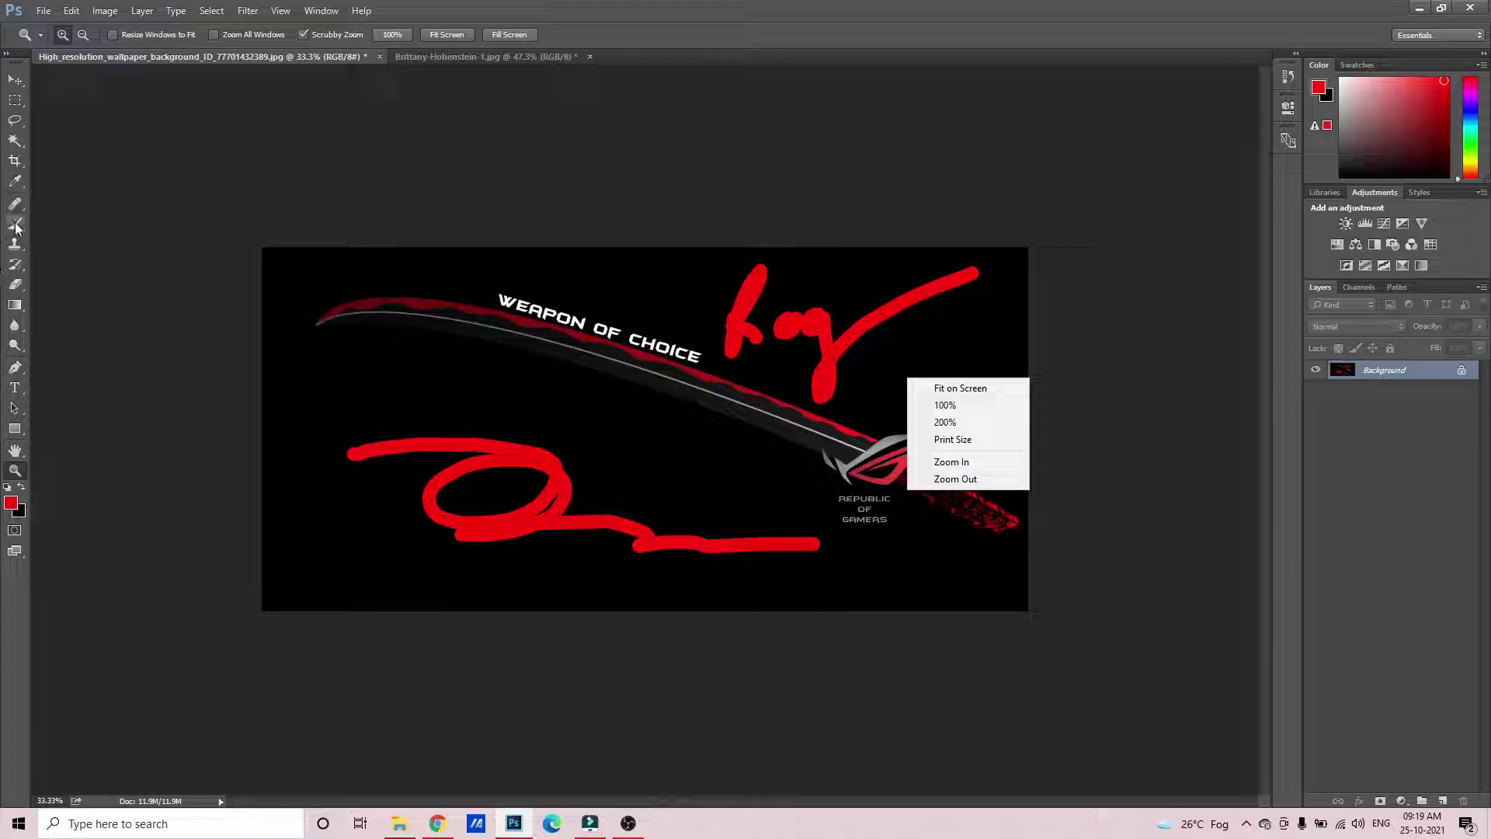
{"action": "left_click", "coordinate": [14, 223]}
{"action": "right_click", "coordinate": [508, 378]}
{"action": "left_click", "coordinate": [14, 223]}
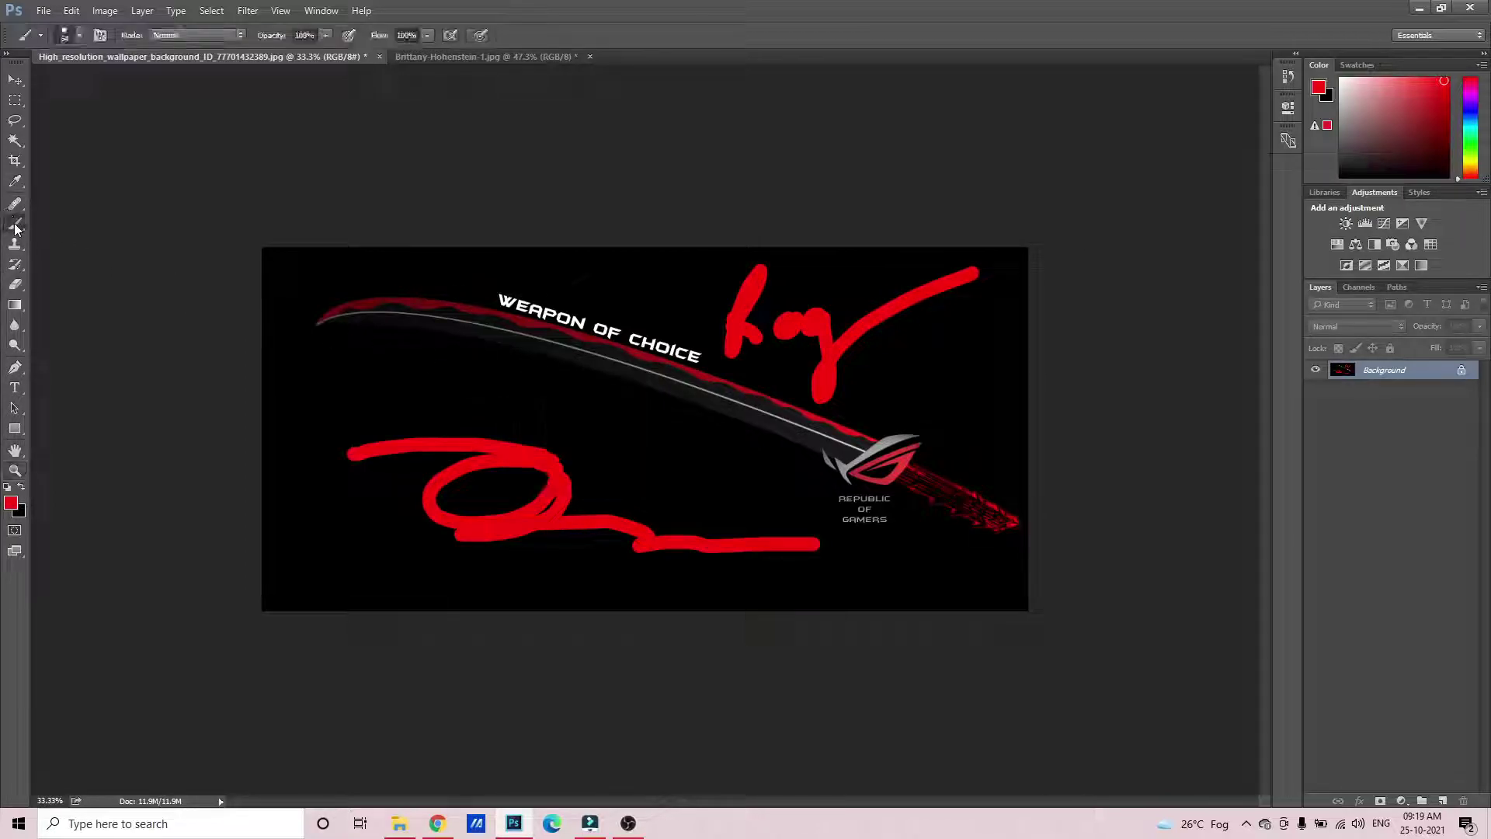
{"action": "right_click", "coordinate": [419, 351]}
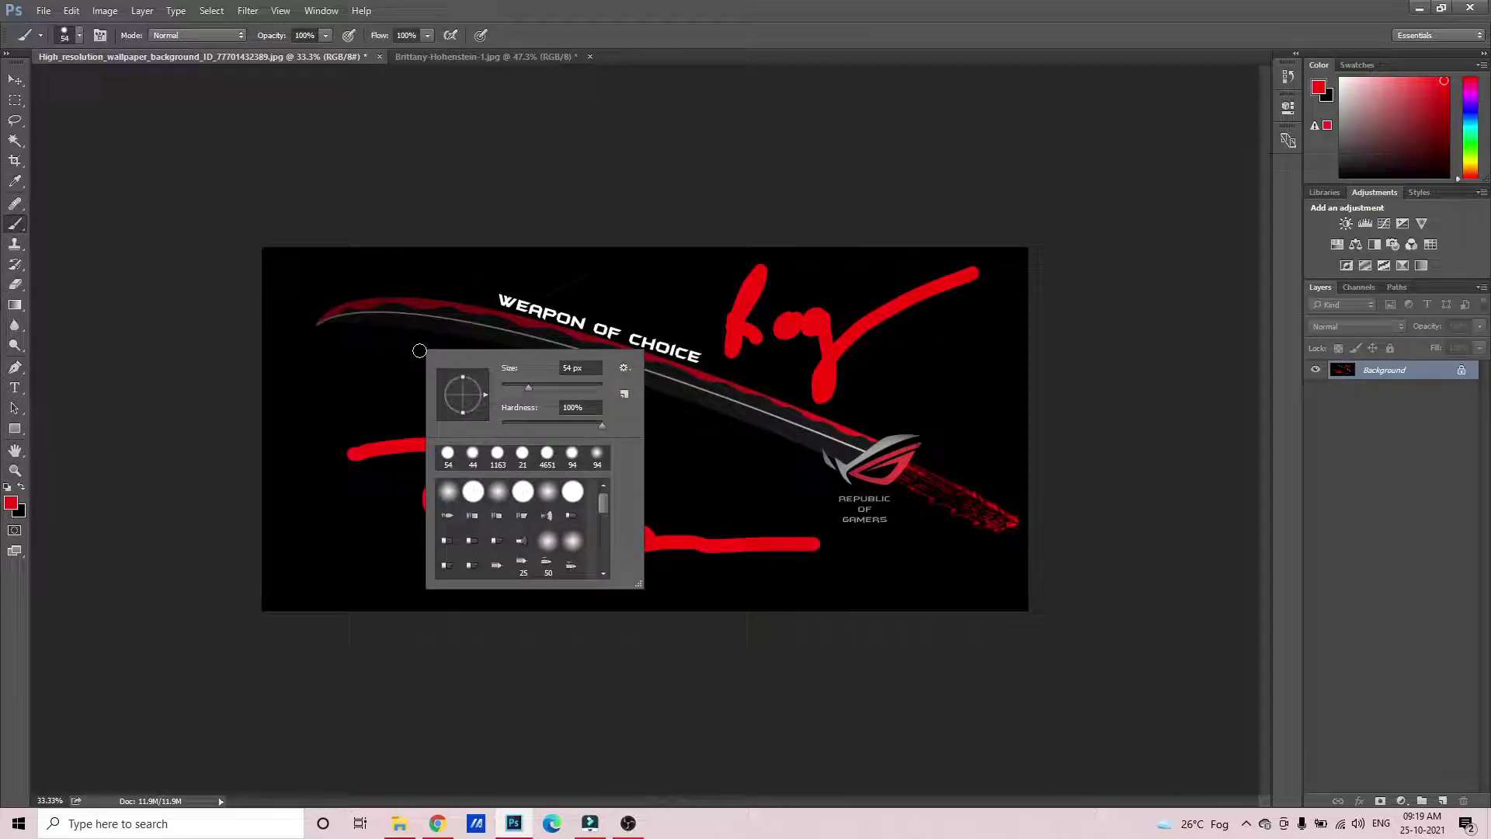
{"action": "left_click", "coordinate": [510, 421]}
{"action": "left_click_drag", "start_coordinate": [510, 420], "coordinate": [502, 422]}
{"action": "left_click", "coordinate": [548, 384]}
{"action": "mouse_move", "coordinate": [305, 393]}
{"action": "left_mouse_down"}
{"action": "mouse_move", "coordinate": [449, 392]}
{"action": "mouse_move", "coordinate": [558, 414]}
{"action": "mouse_move", "coordinate": [593, 444]}
{"action": "left_mouse_up"}
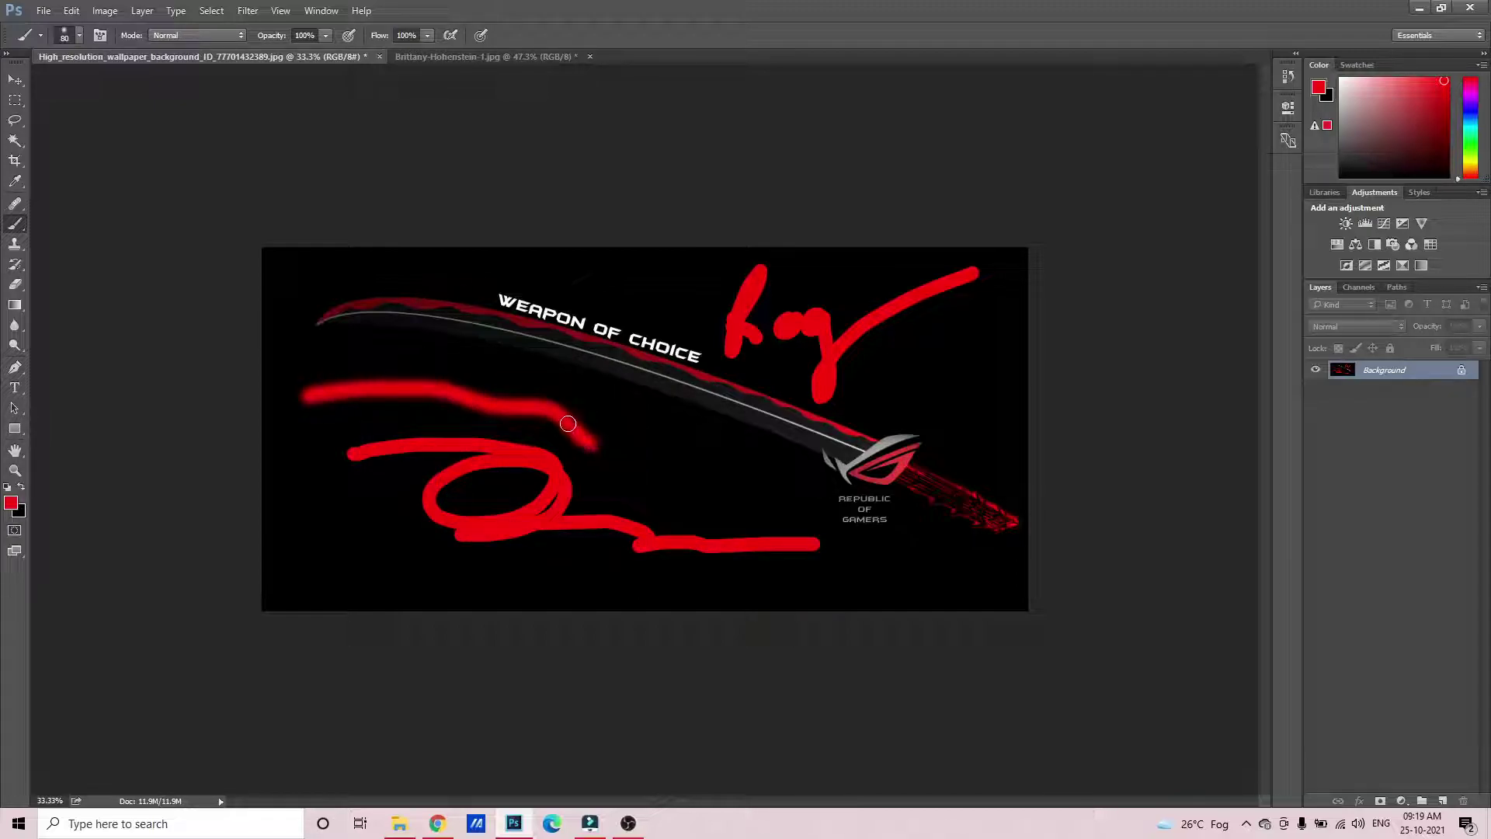
Raise the brush hardness and paint a hard-edged red stroke below the blade and around the sword's tip
{"action": "right_click", "coordinate": [626, 432]}
{"action": "left_click_drag", "start_coordinate": [708, 503], "coordinate": [695, 501]}
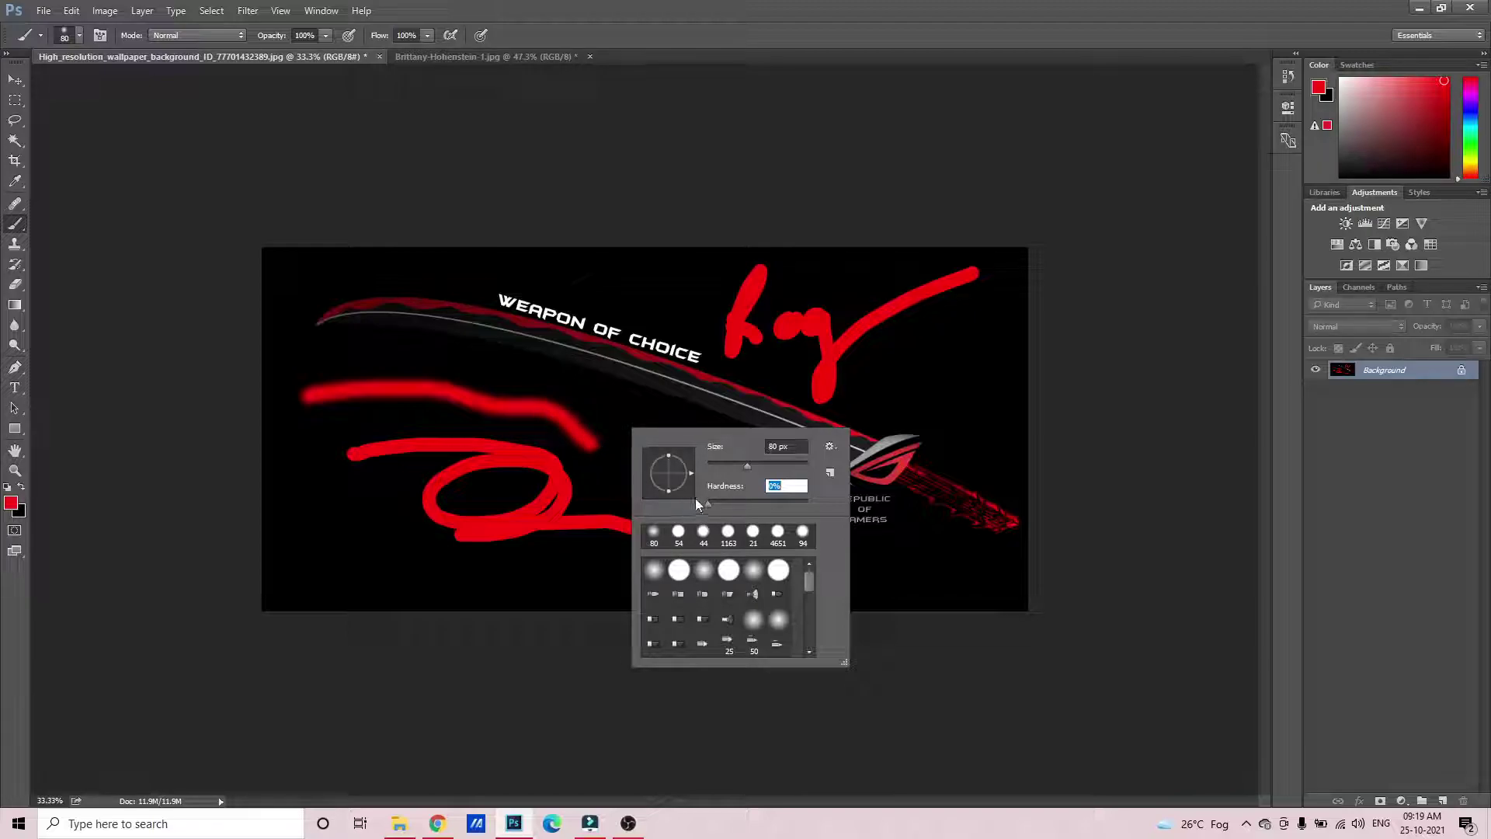
{"action": "mouse_move", "coordinate": [615, 423]}
{"action": "left_mouse_down"}
{"action": "mouse_move", "coordinate": [456, 356]}
{"action": "mouse_move", "coordinate": [321, 360]}
{"action": "mouse_move", "coordinate": [303, 334]}
{"action": "mouse_move", "coordinate": [309, 312]}
{"action": "mouse_move", "coordinate": [352, 292]}
{"action": "mouse_move", "coordinate": [475, 287]}
{"action": "left_mouse_up"}
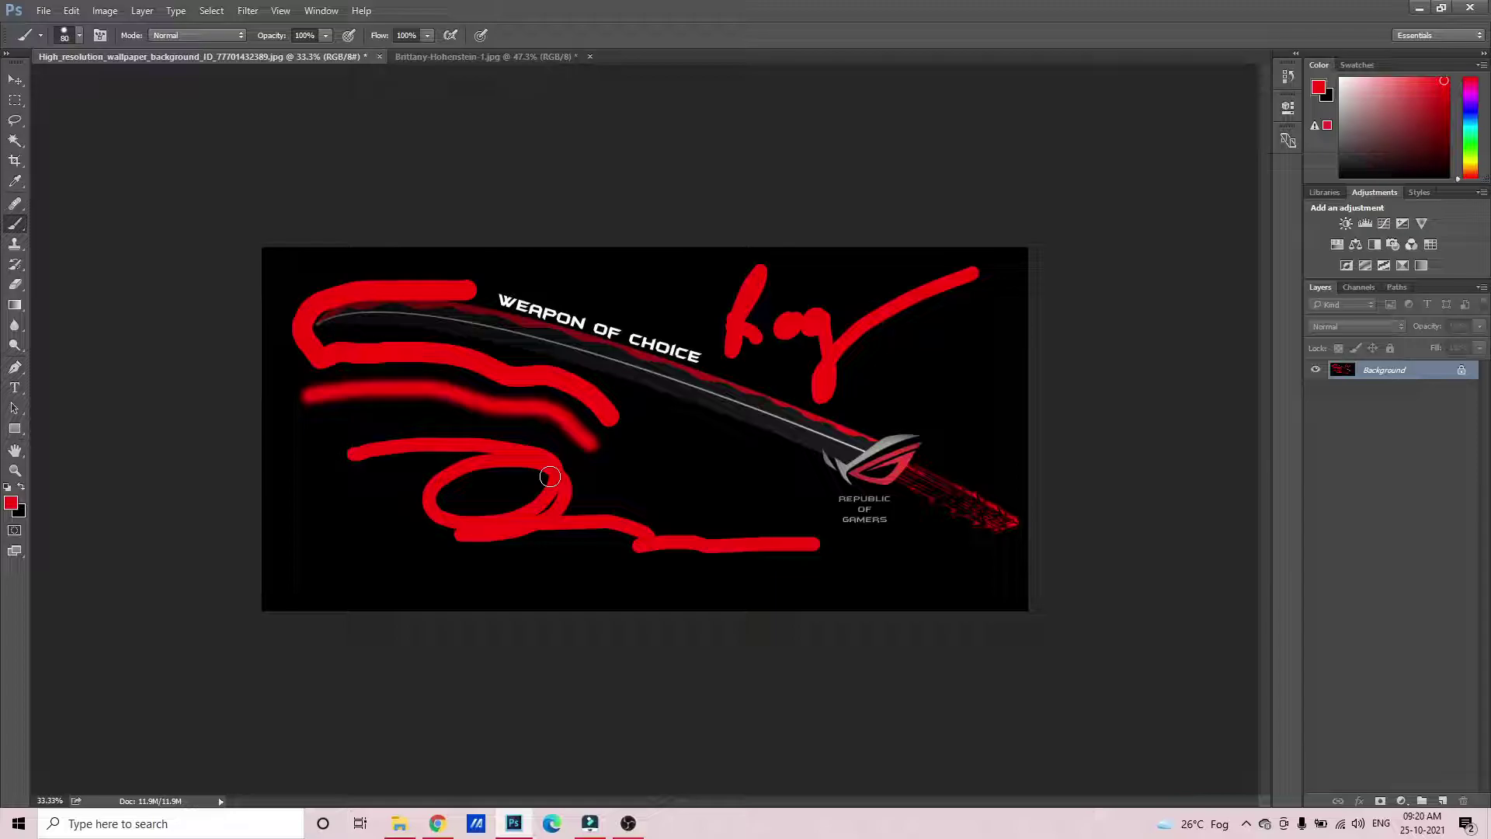
{"action": "left_click", "coordinate": [631, 823]}
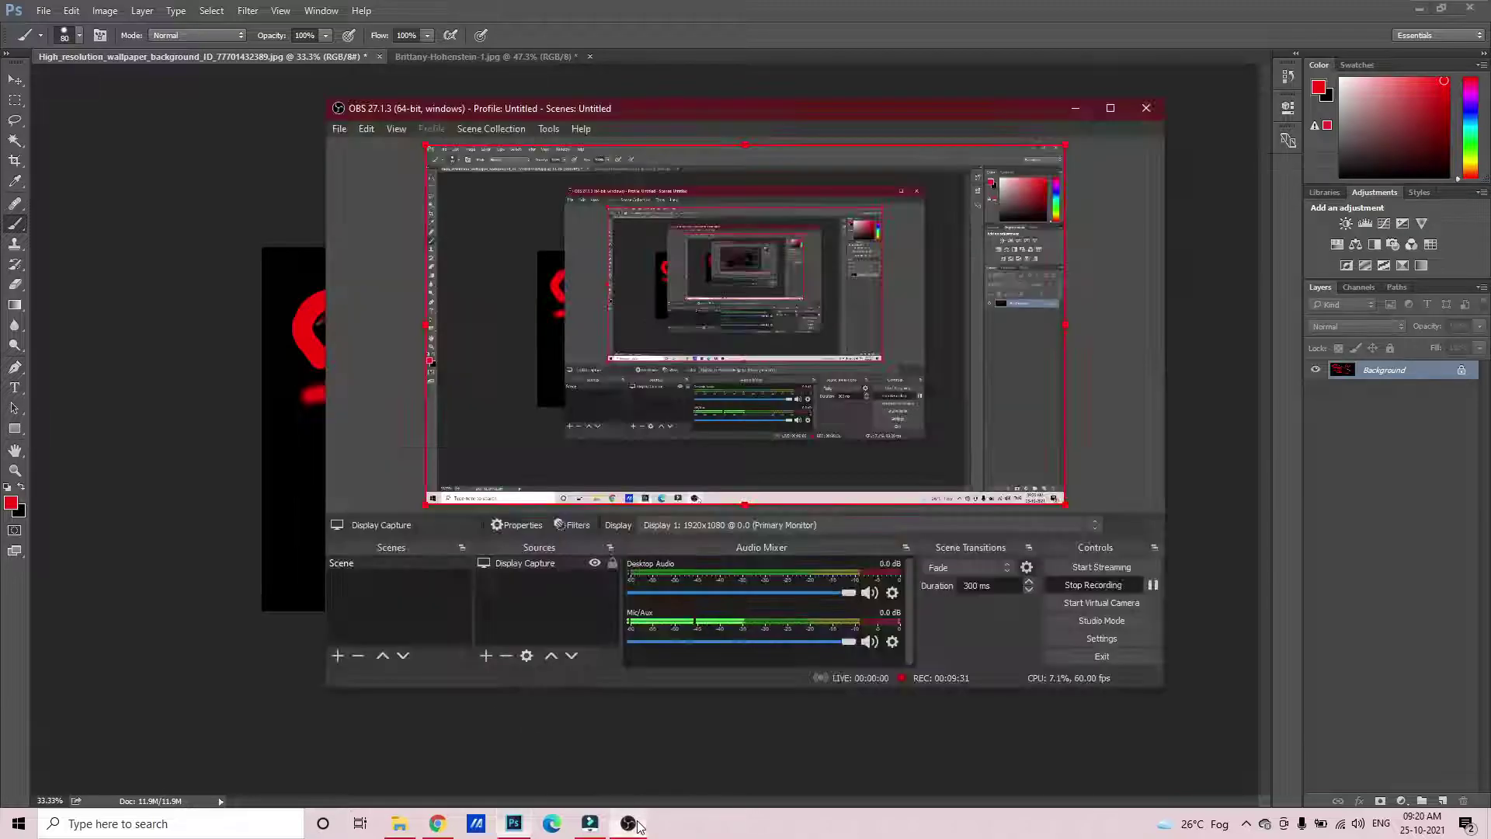